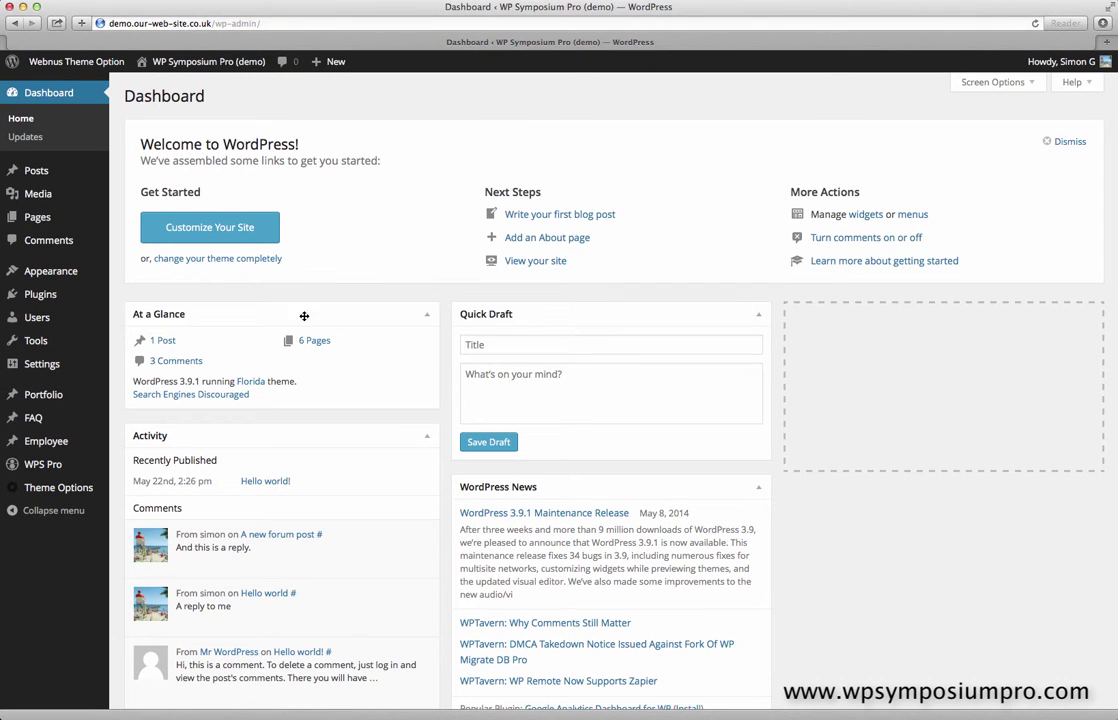
Activate the WPS Pro extension "Reward users with points for actions taken", save the changes and reload the Setup page.
mouse_move(80, 467)
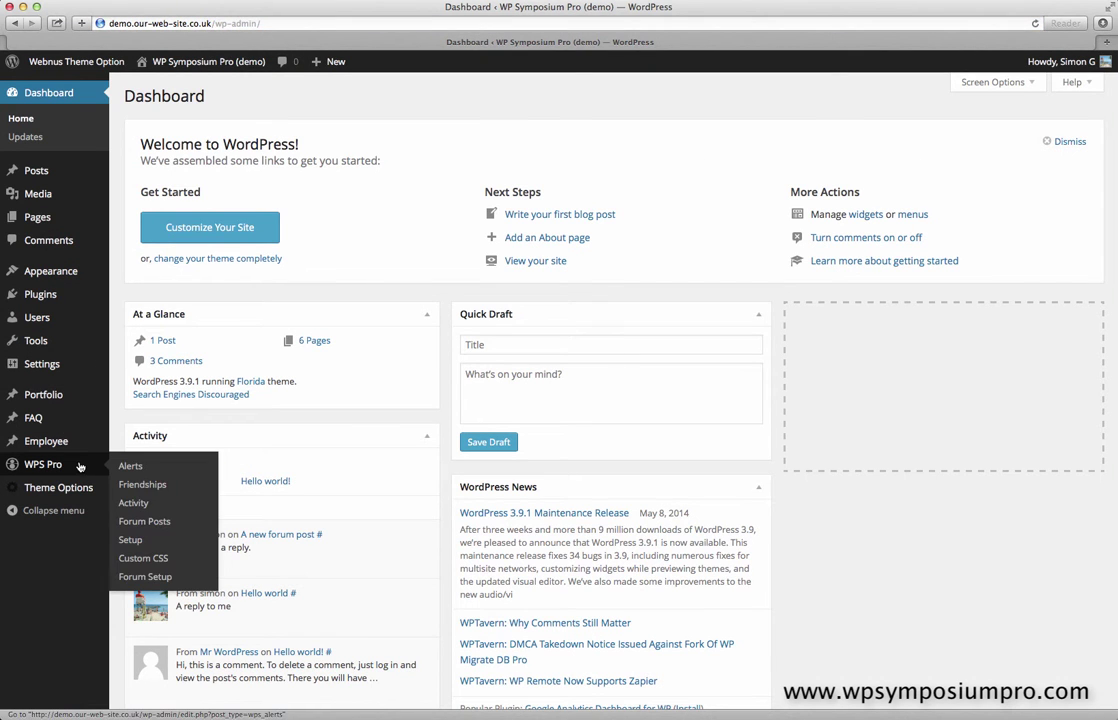
left_click(140, 543)
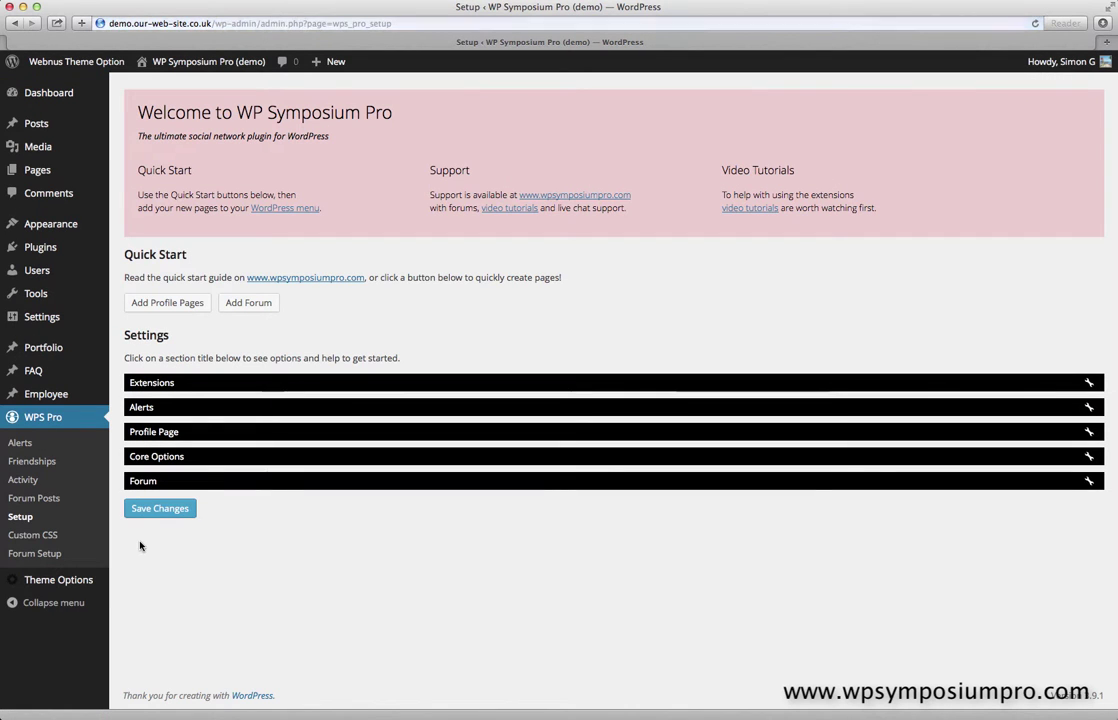
left_click(180, 384)
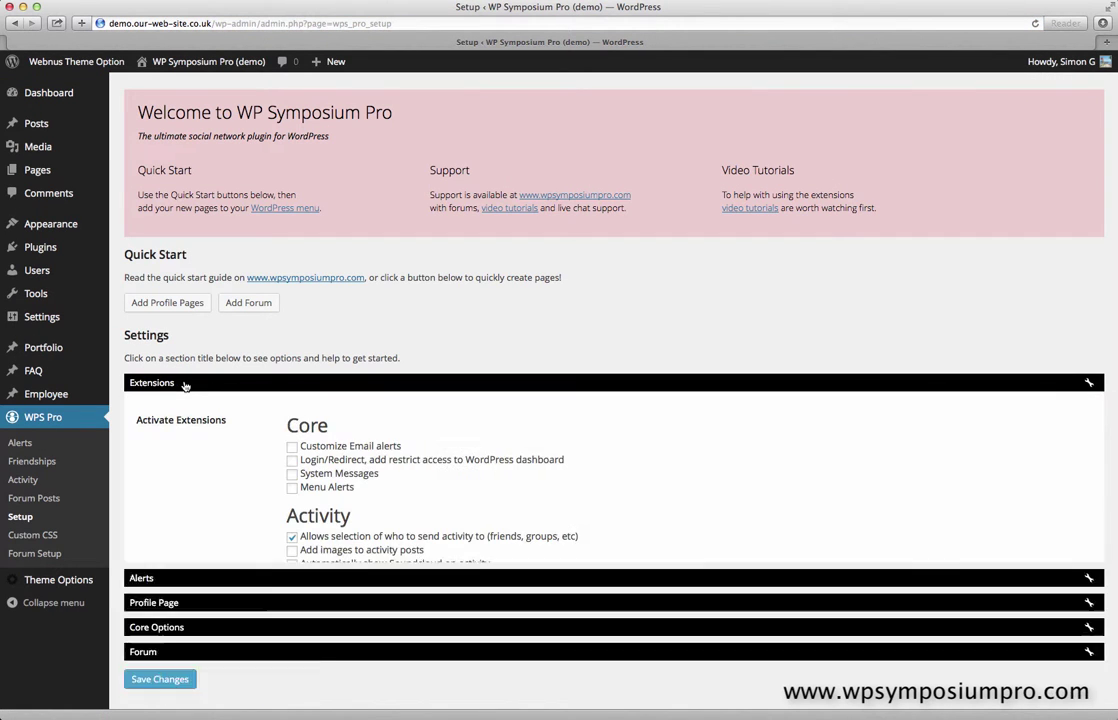
scroll(232, 417, "down", 5)
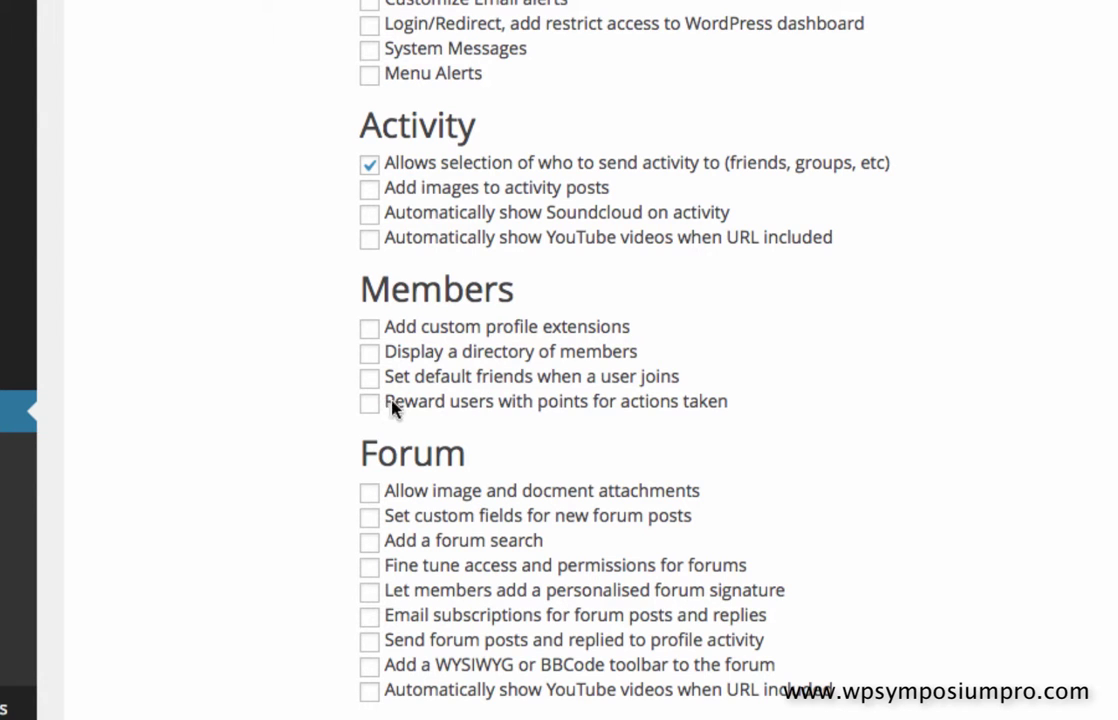
scroll(319, 474, "down", 6)
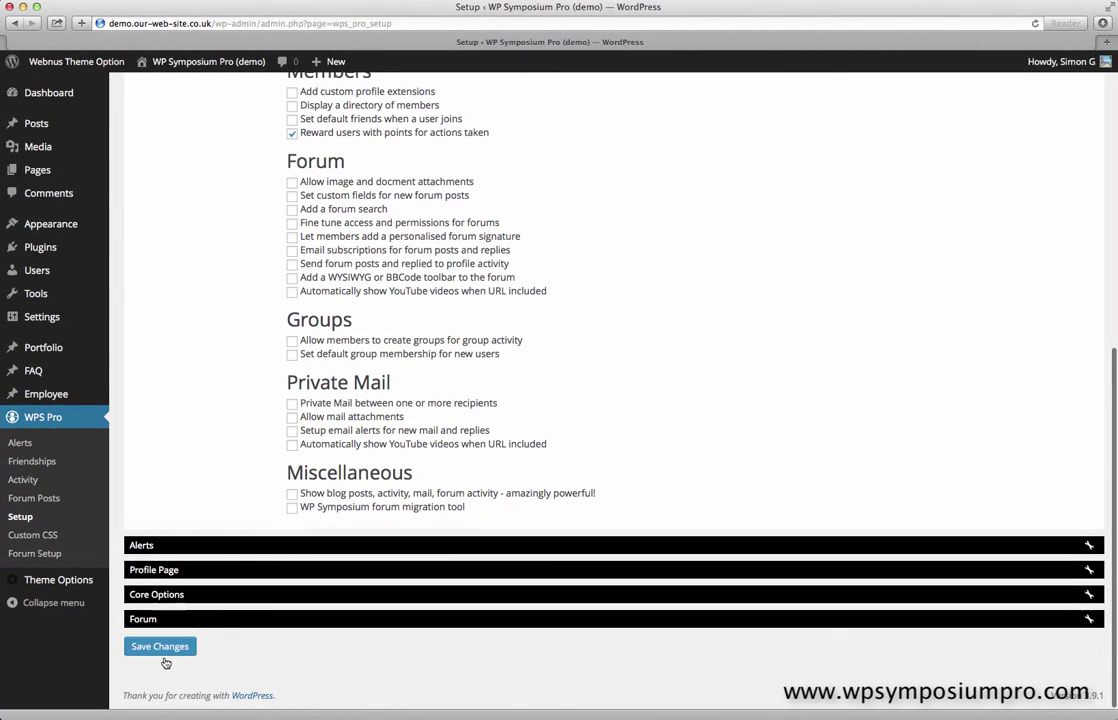
left_click(165, 656)
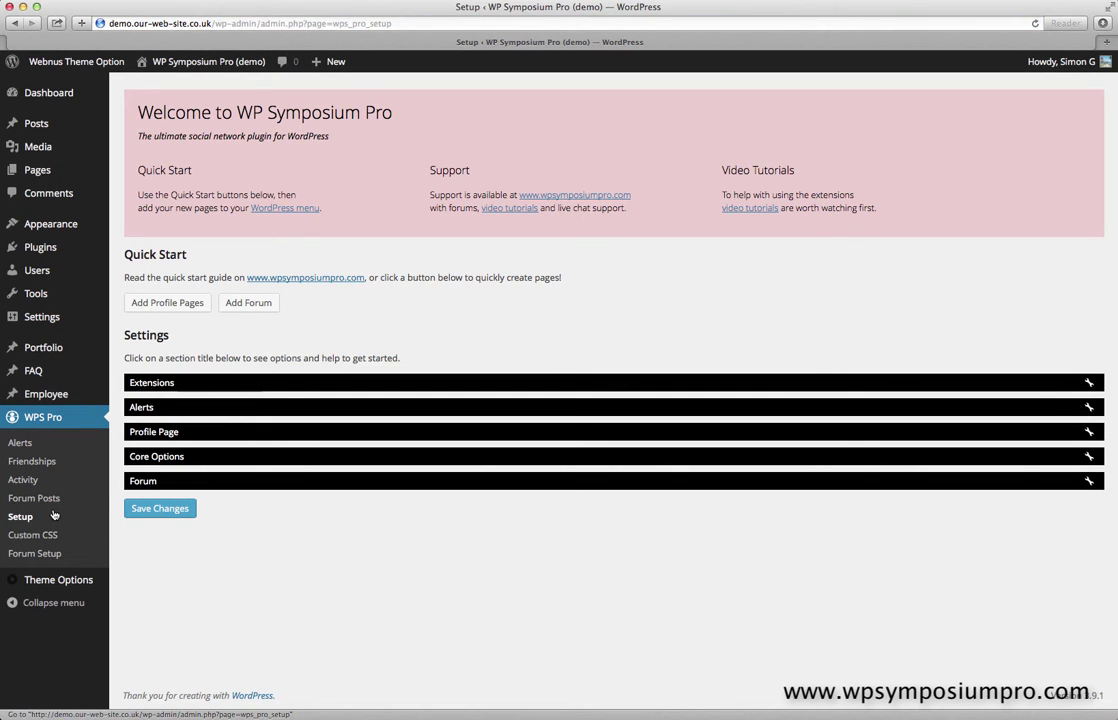
left_click(22, 518)
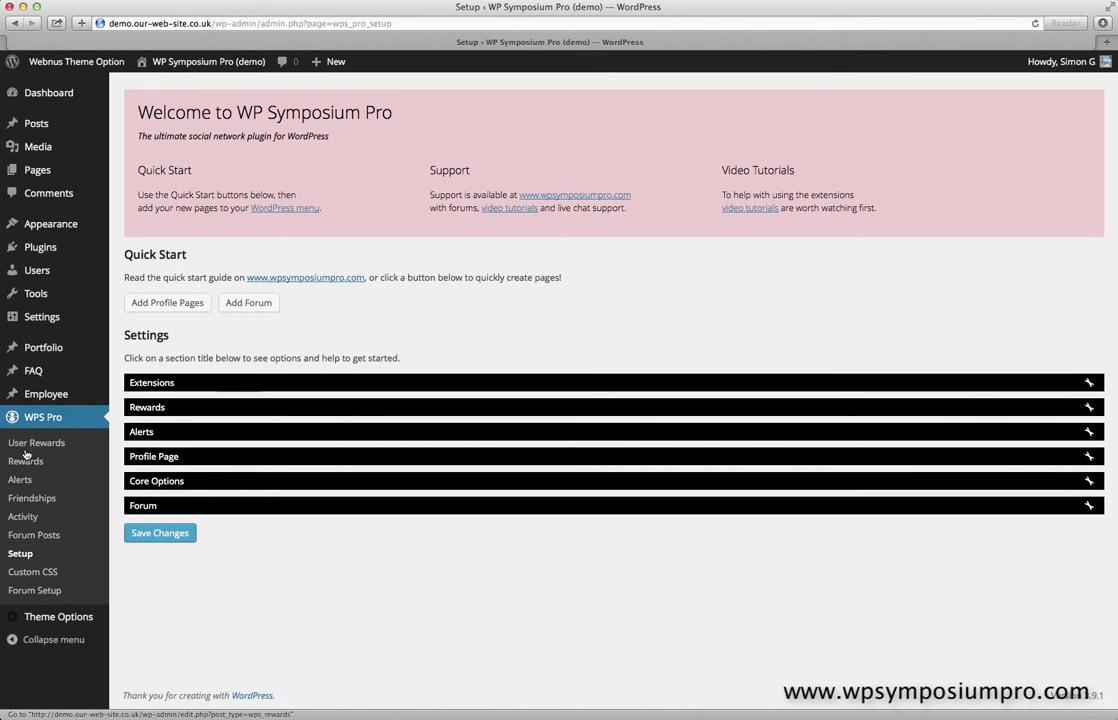
Add a new reward titled "Adding a new activity post" with the description "Reward for adding a post to your activity.".
left_click(37, 464)
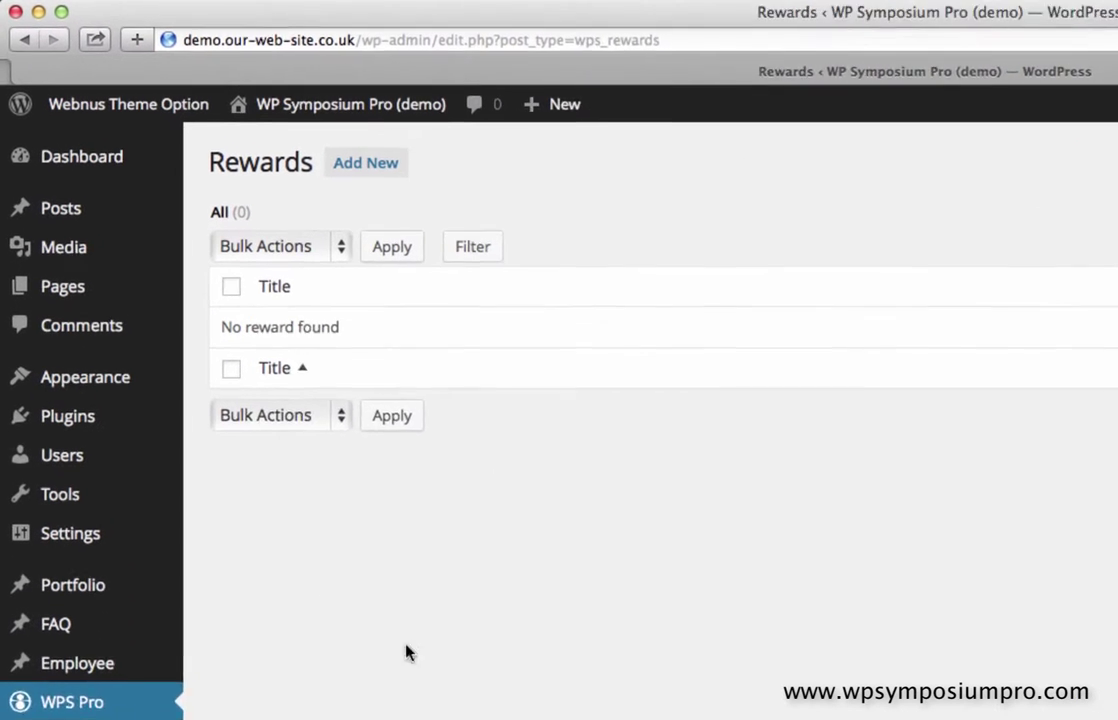
left_click(405, 185)
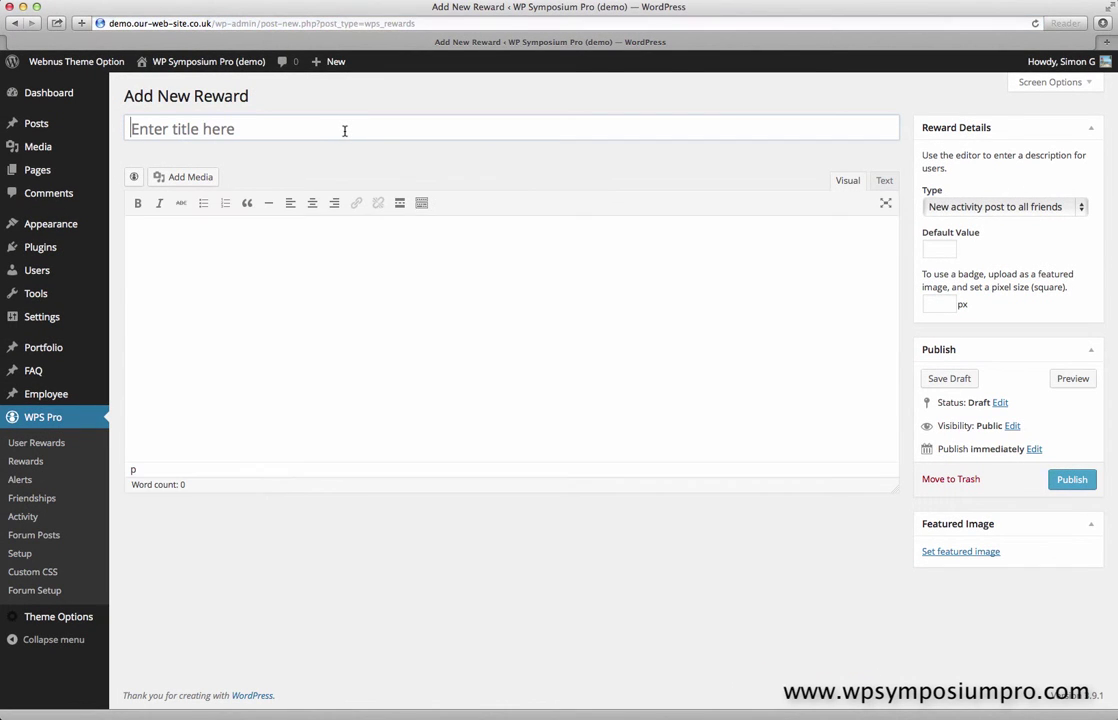
left_click(344, 131)
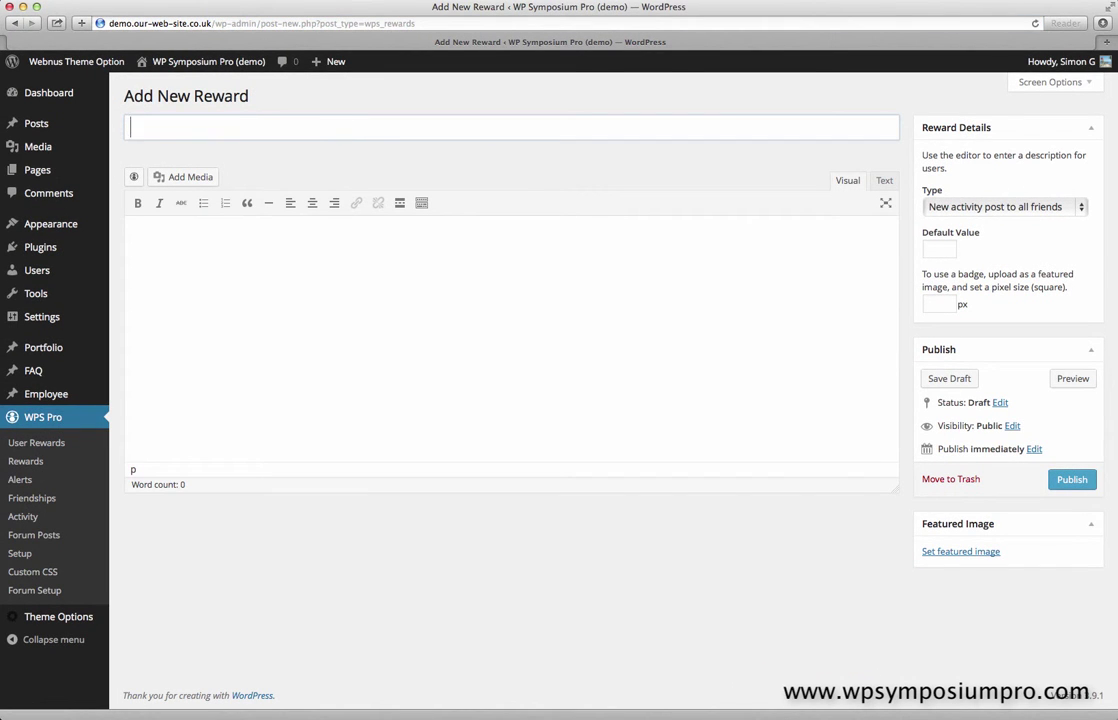
type("Re")
type("ng a new acti")
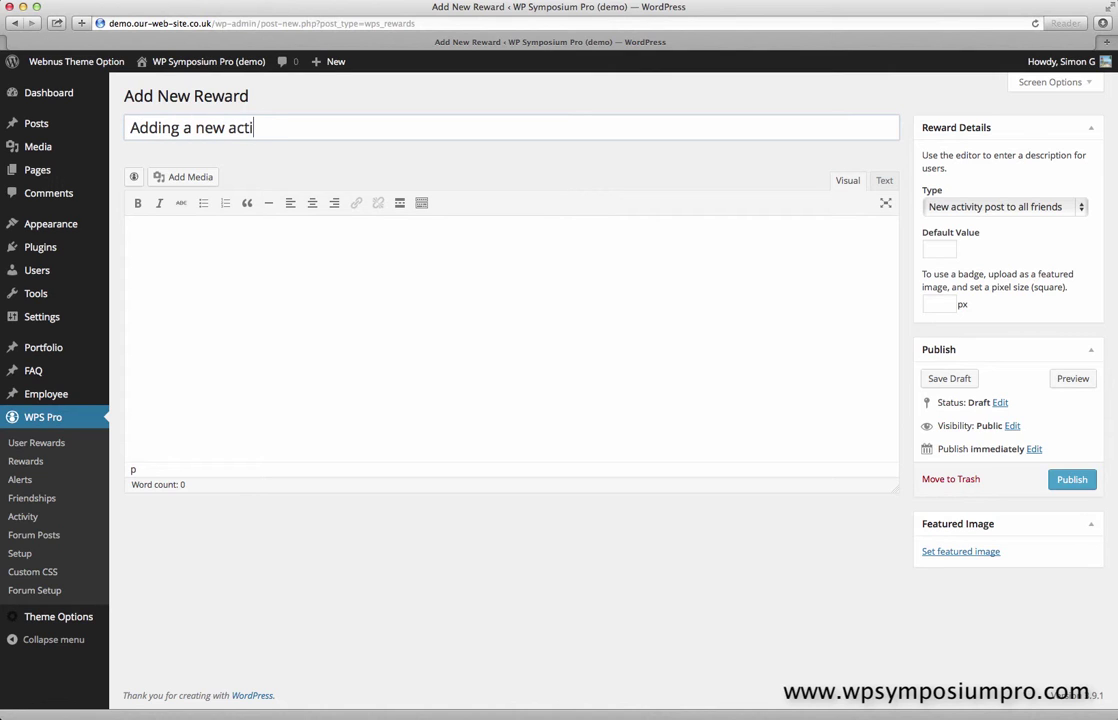
type("vity post")
left_click(133, 231)
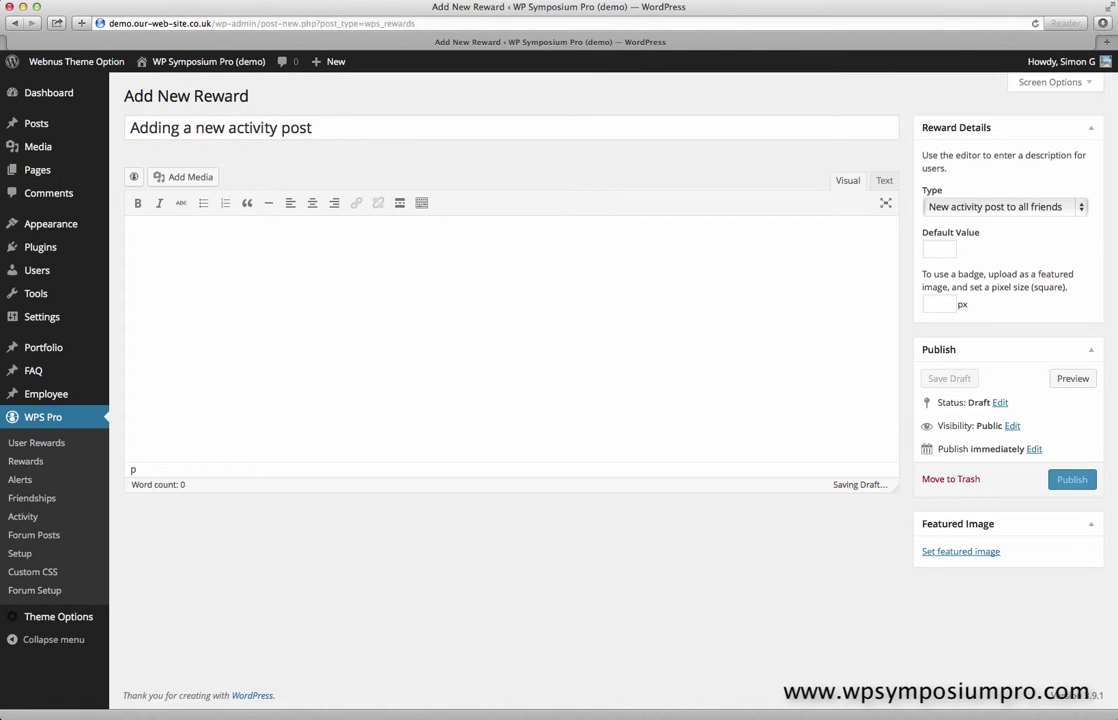
type("Reward")
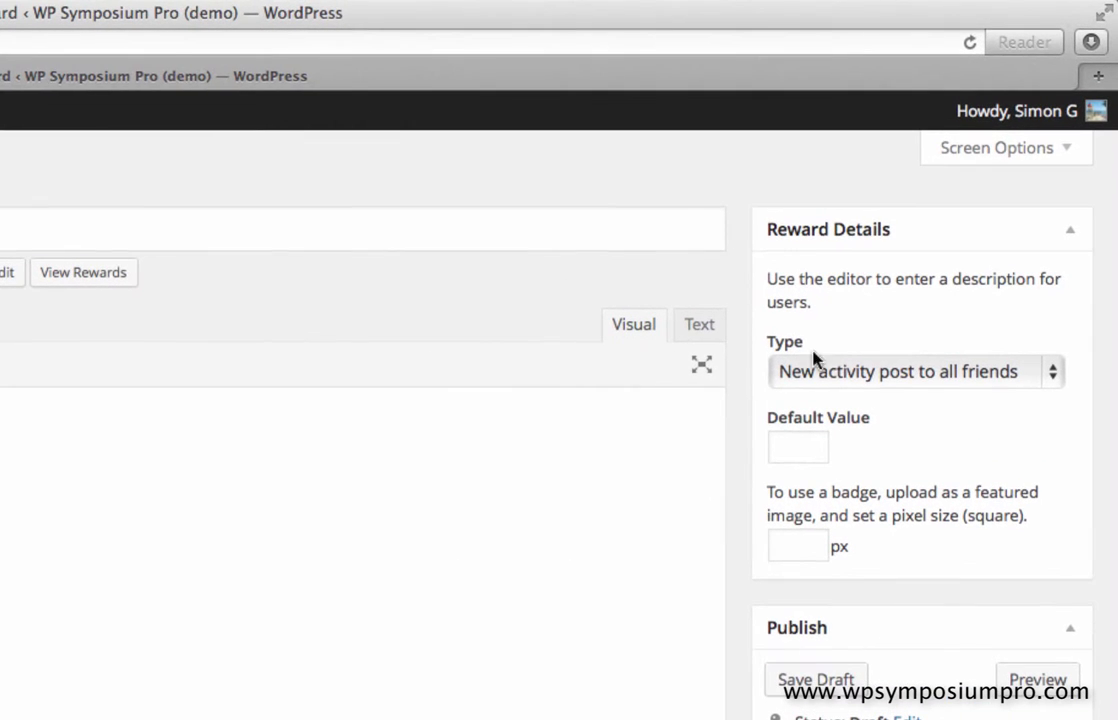
Keep the reward type "New activity post to all friends", set its default value to 25 and publish it.
left_click(841, 384)
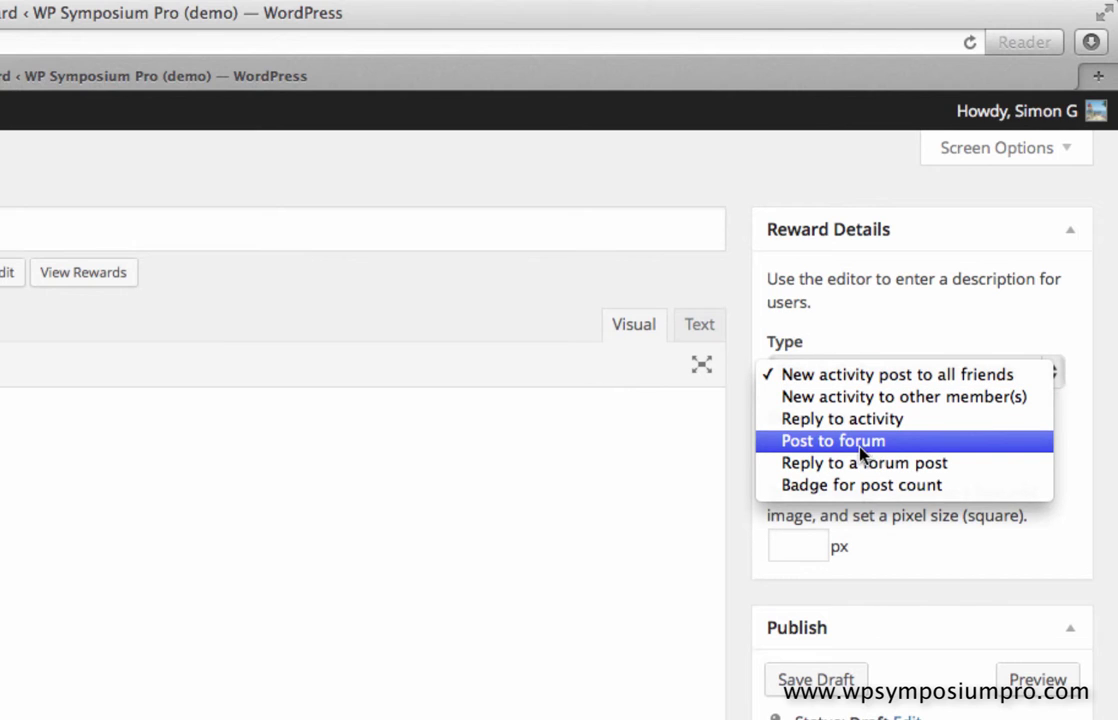
left_click(873, 378)
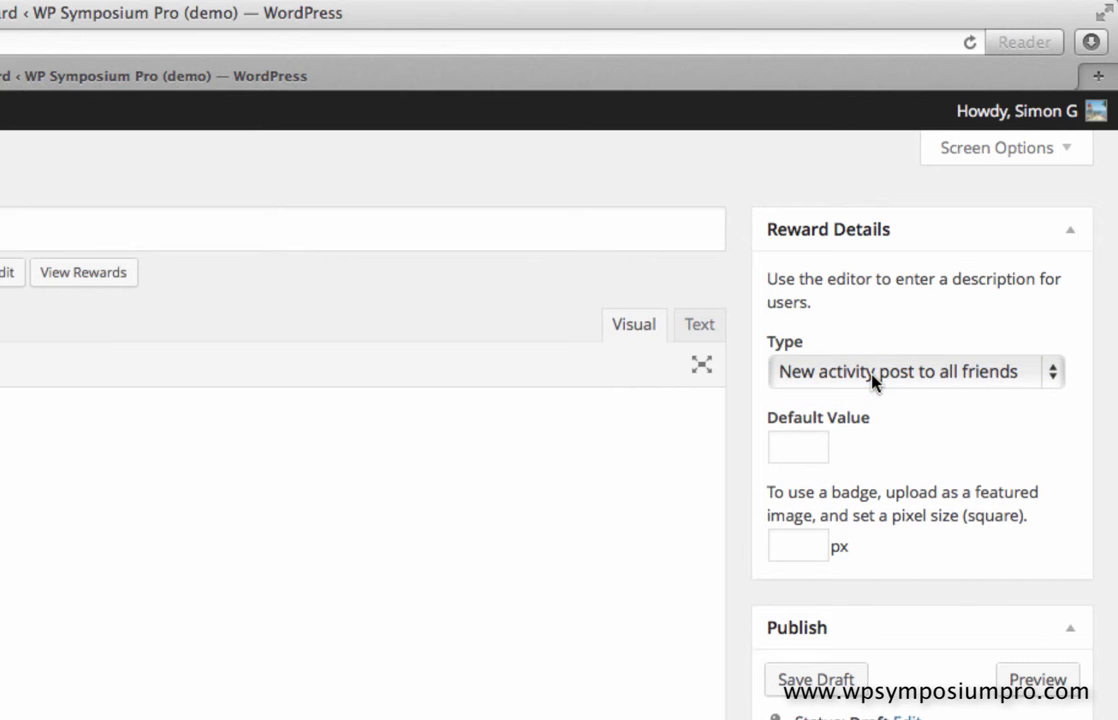
left_click(816, 446)
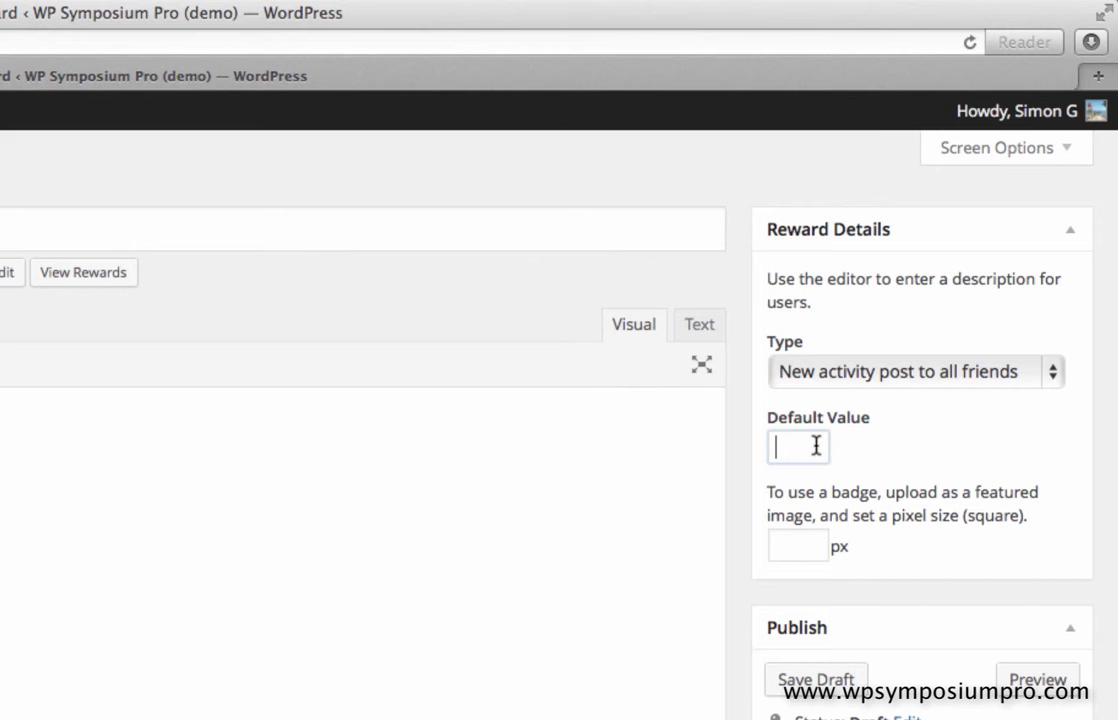
type("25")
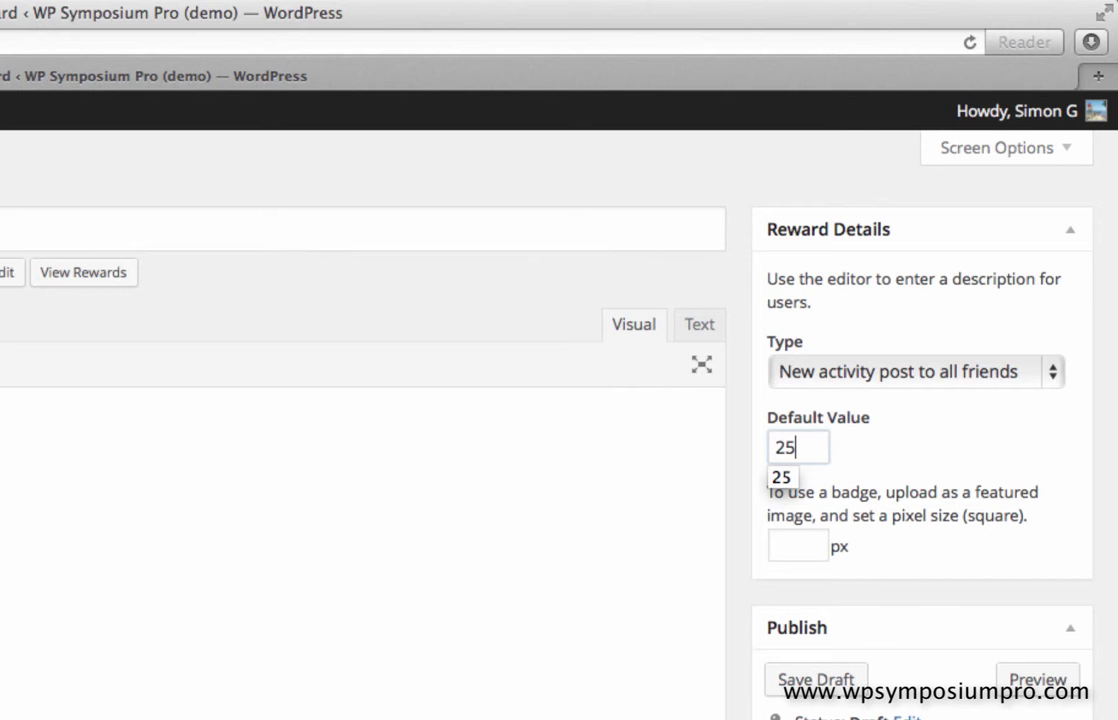
left_click(856, 471)
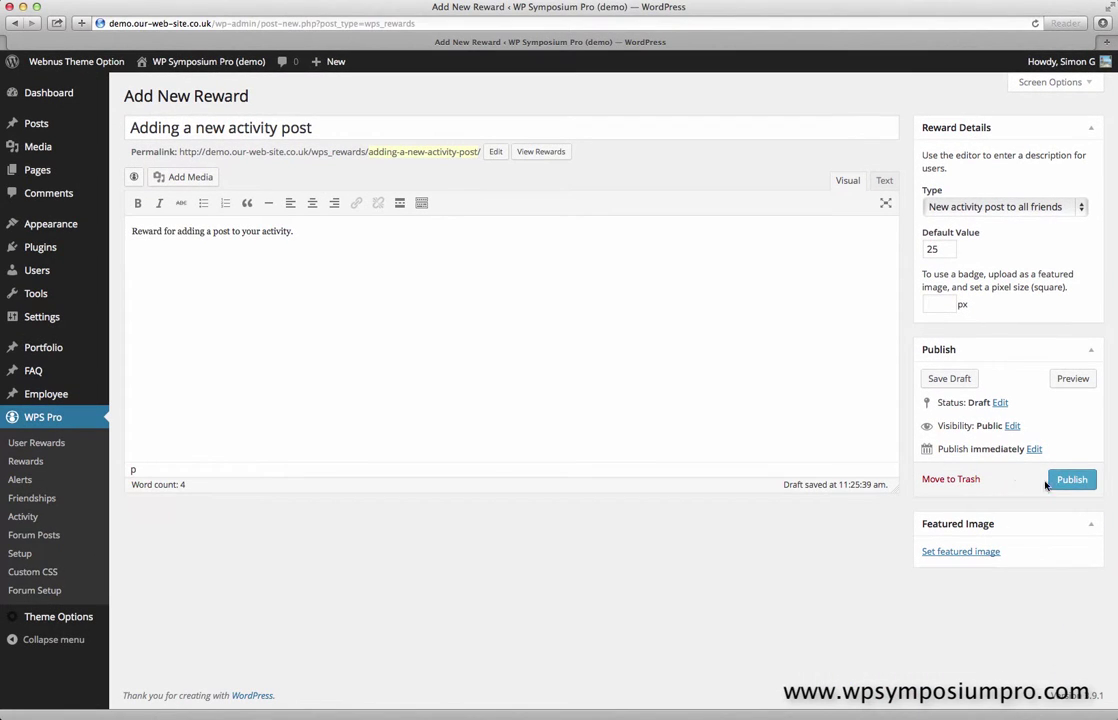
left_click(1071, 485)
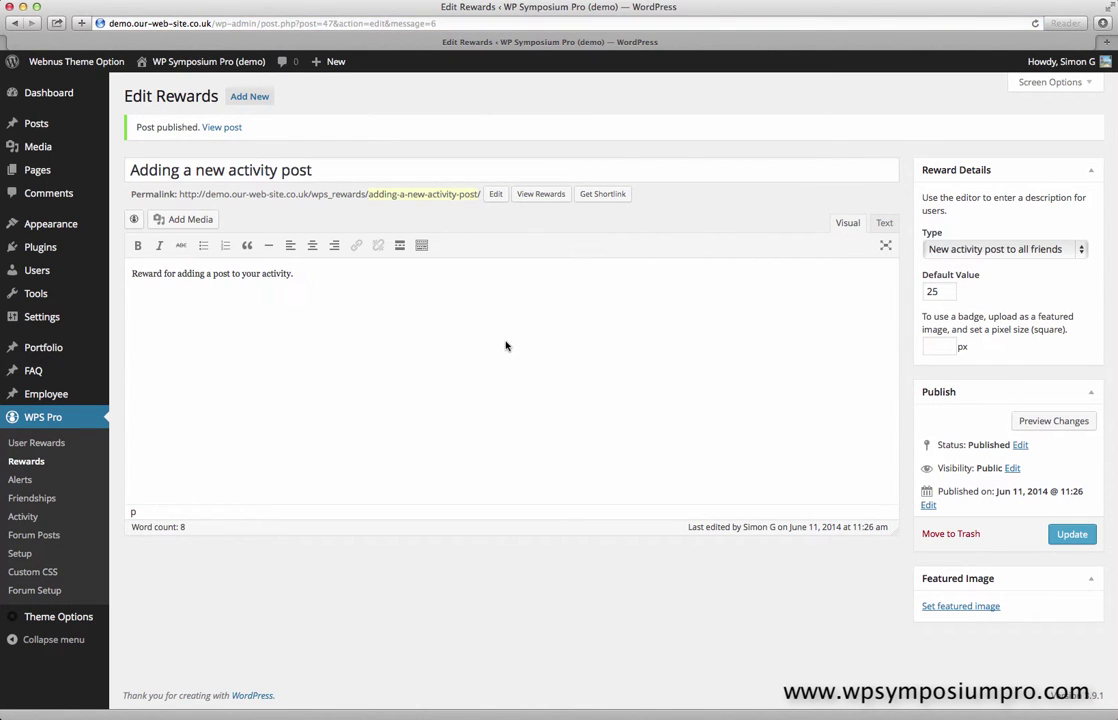
On the site's Profile page, add the activity post "This is a new activity post." shared with all friends.
left_click(198, 66)
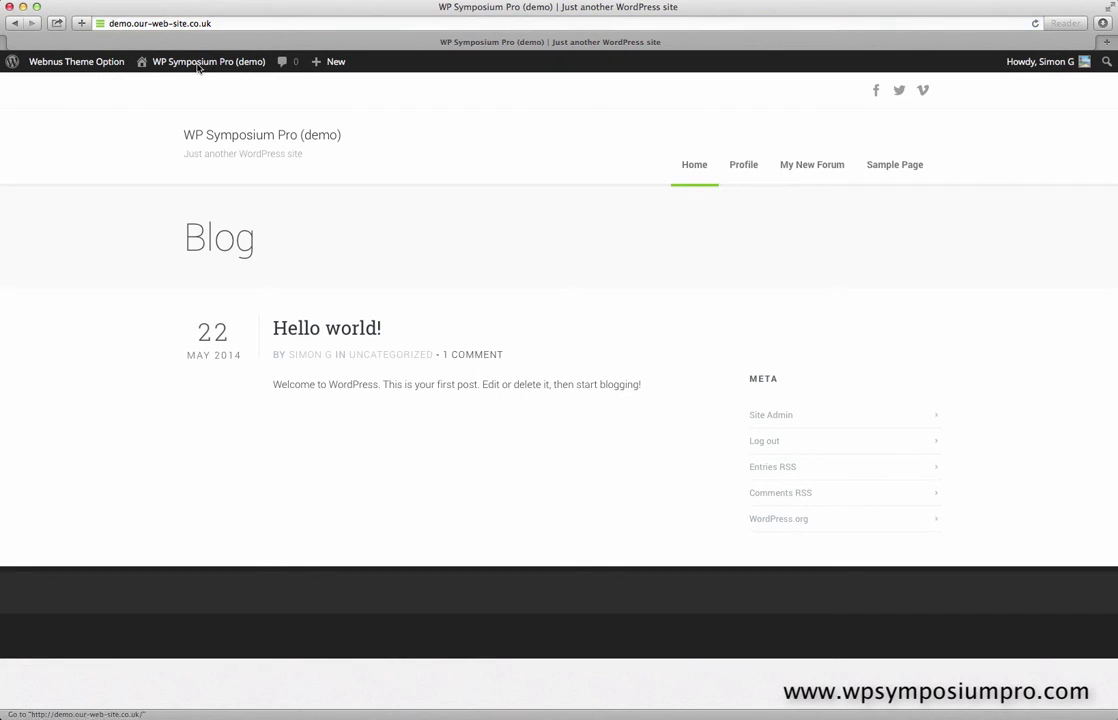
mouse_move(742, 167)
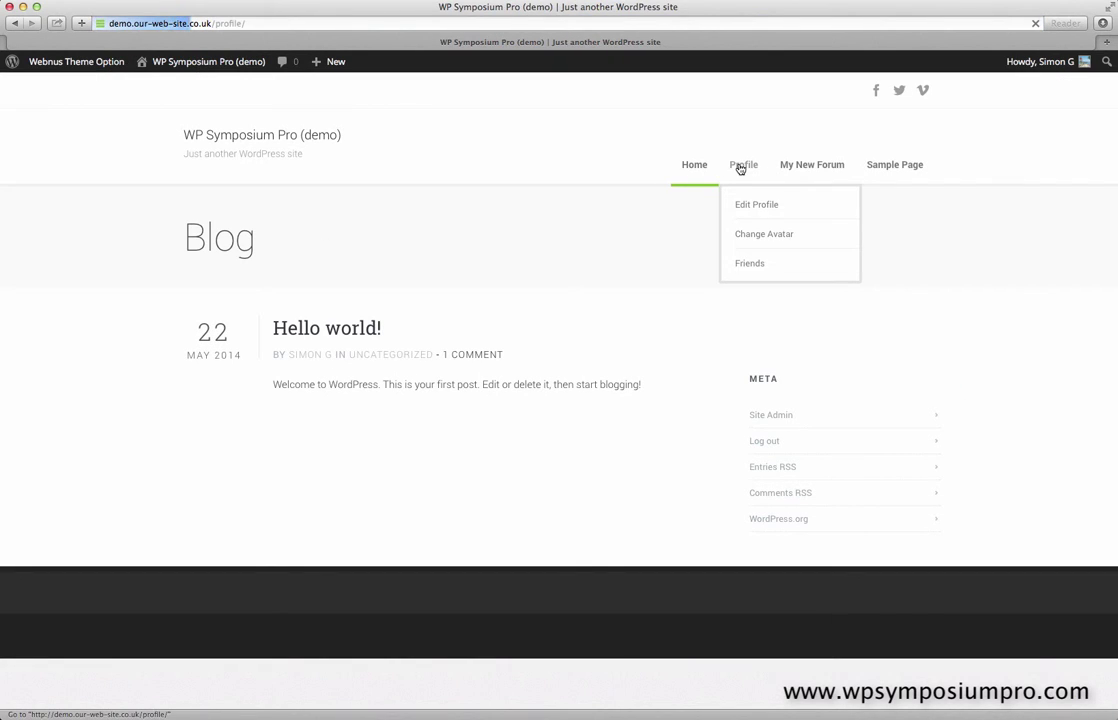
left_click(432, 390)
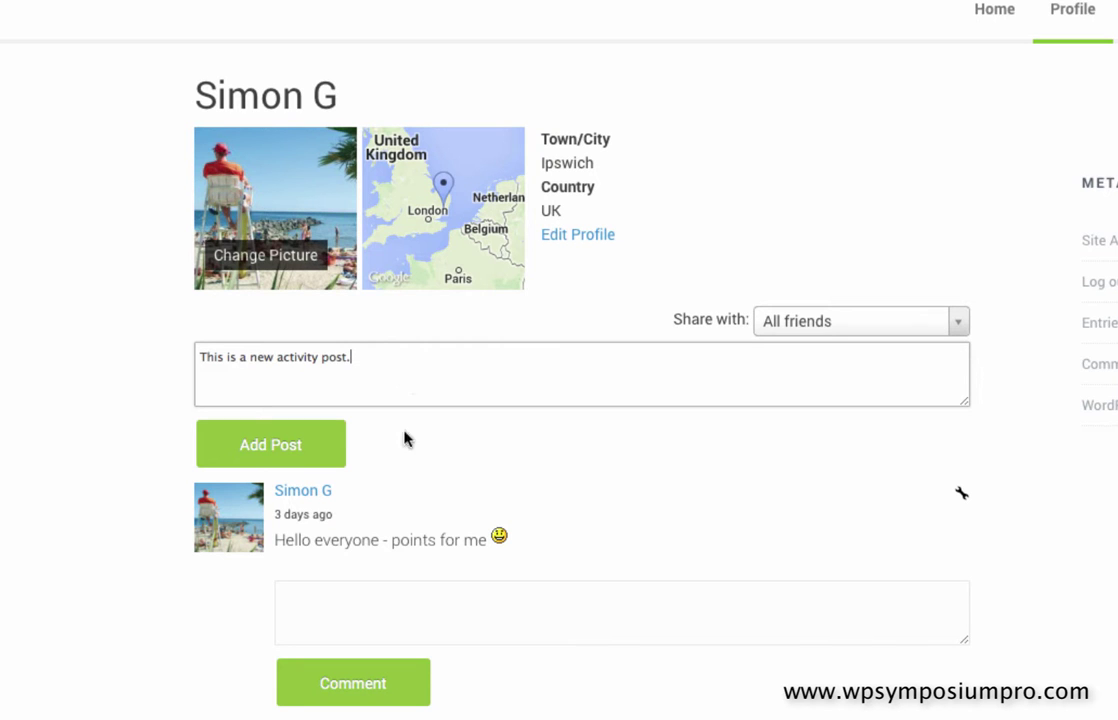
left_click(307, 449)
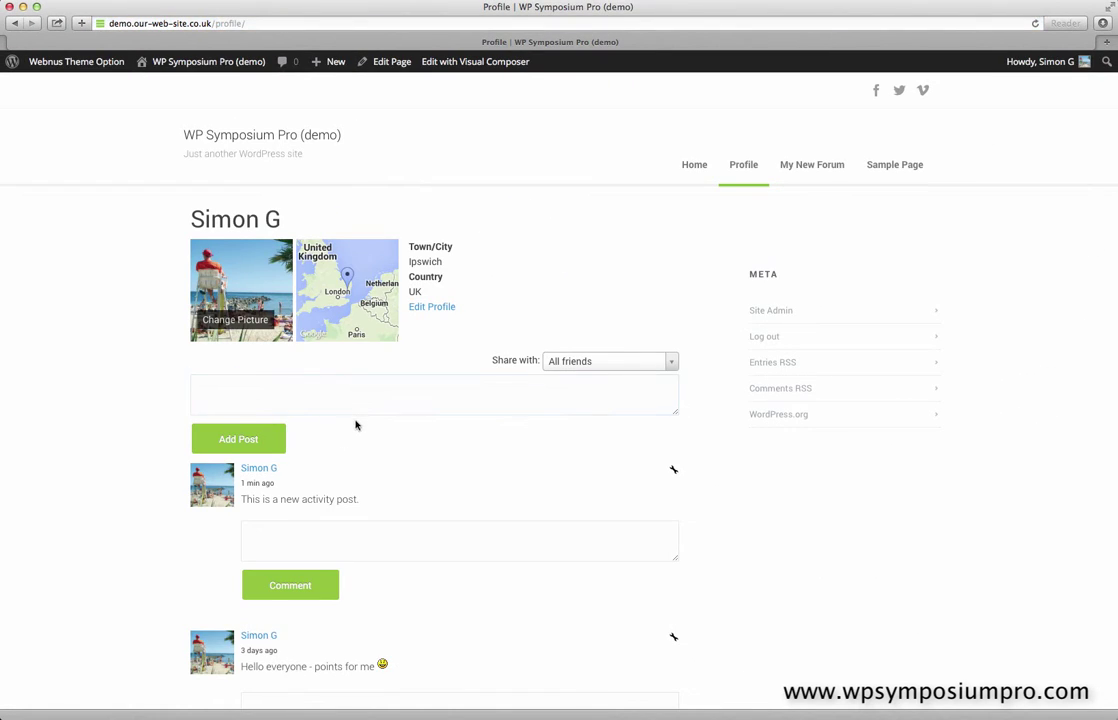
Return to the WordPress dashboard and check the points awarded for the activity post in the WPS Pro User Rewards list.
mouse_move(195, 62)
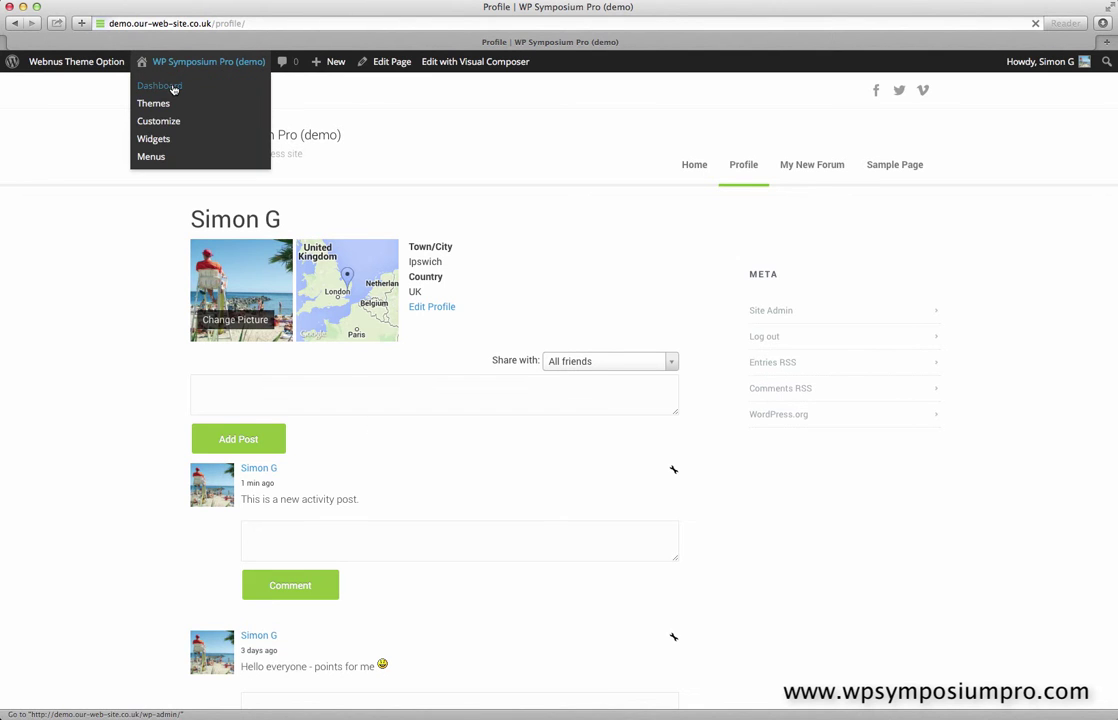
left_click(173, 87)
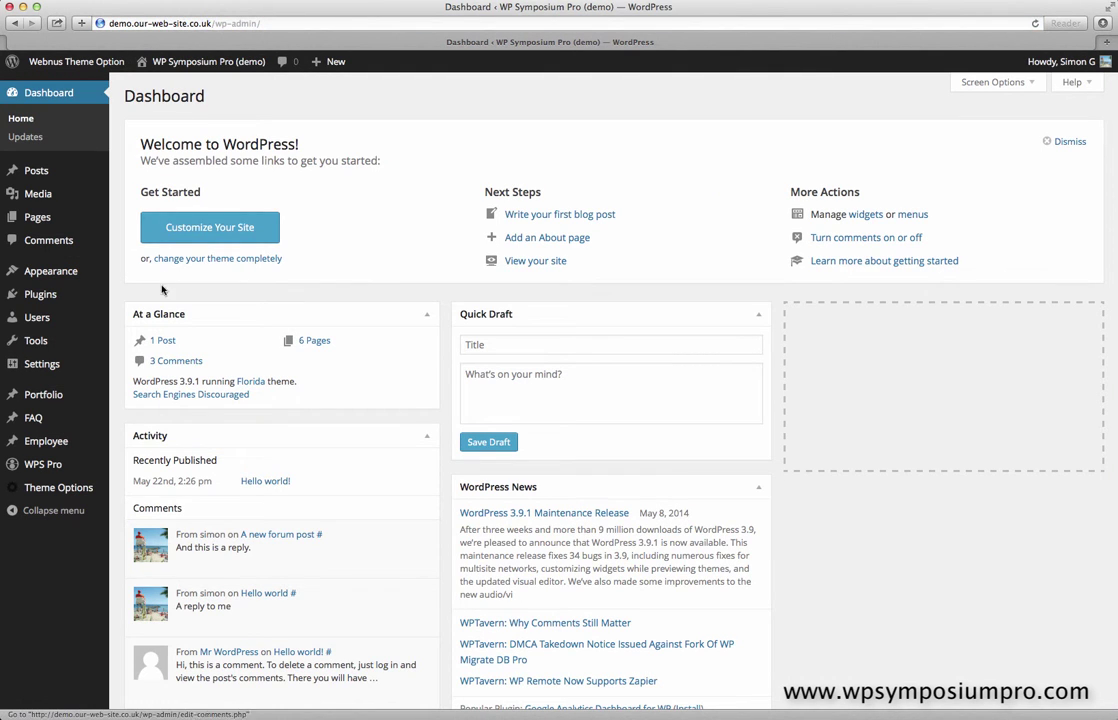
mouse_move(97, 448)
left_click(127, 466)
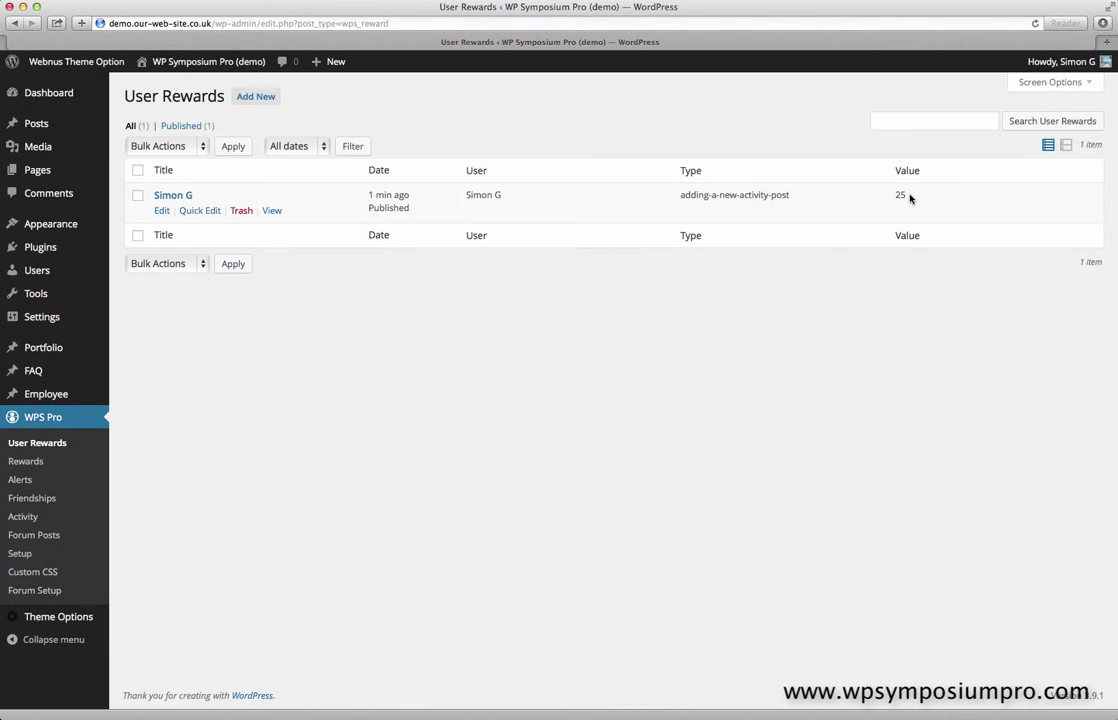
View the site's Profile page, then go to widget management and add a Text widget to the Right Sidebar above Meta.
left_click(216, 72)
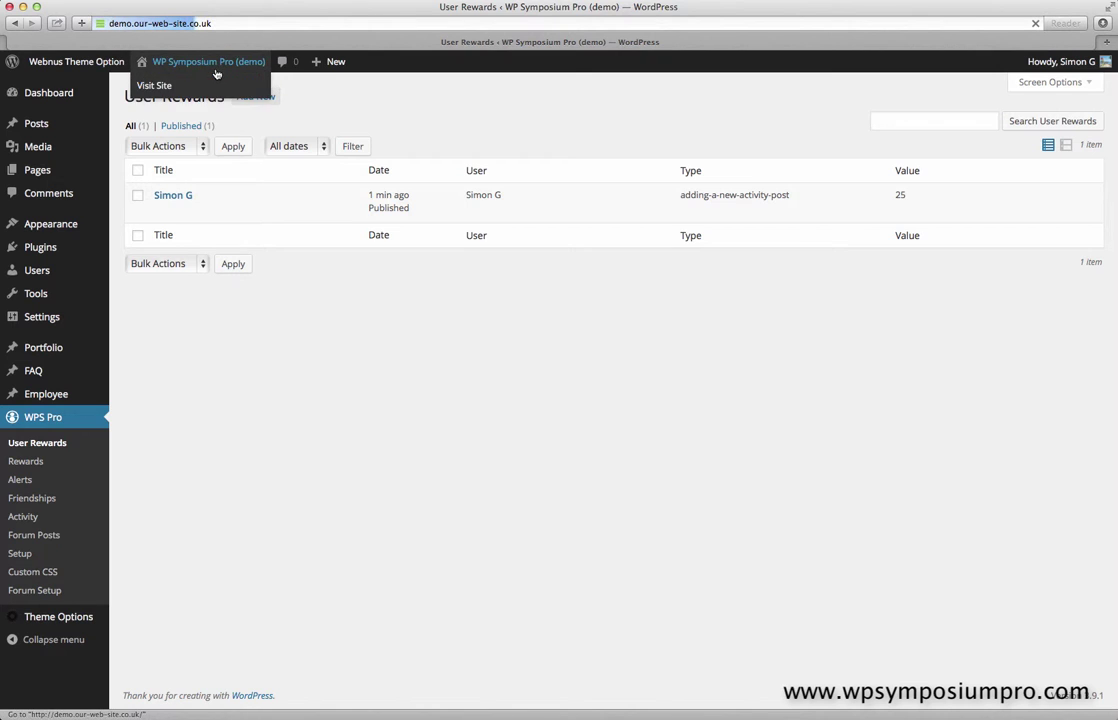
left_click(740, 167)
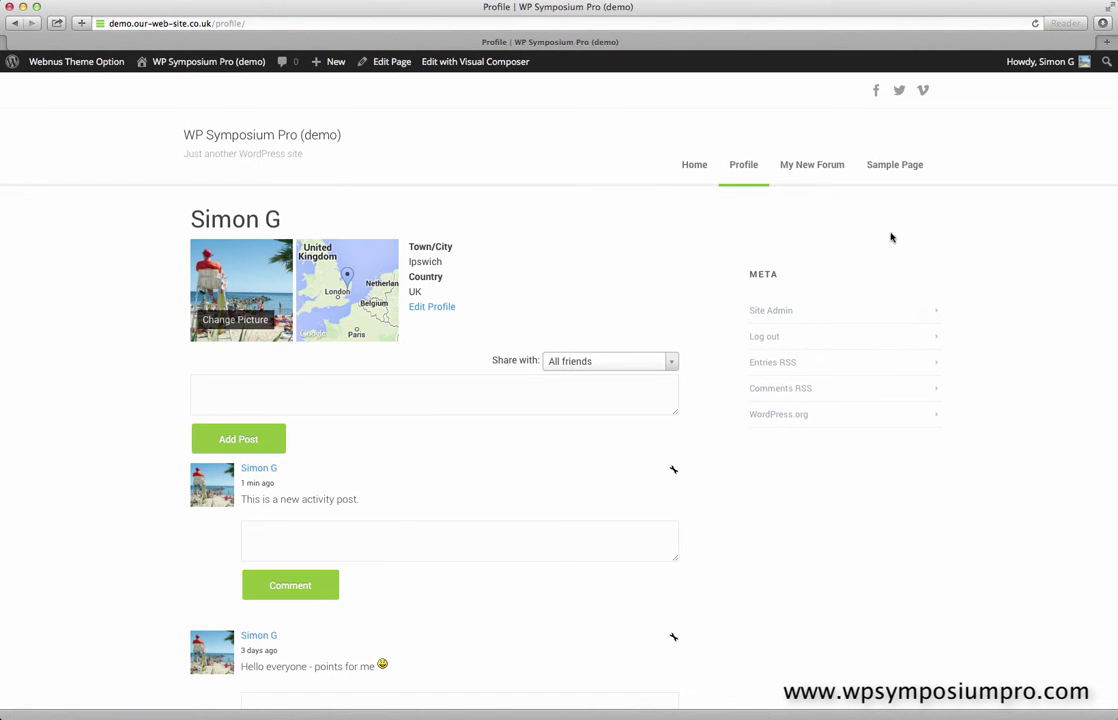
mouse_move(152, 62)
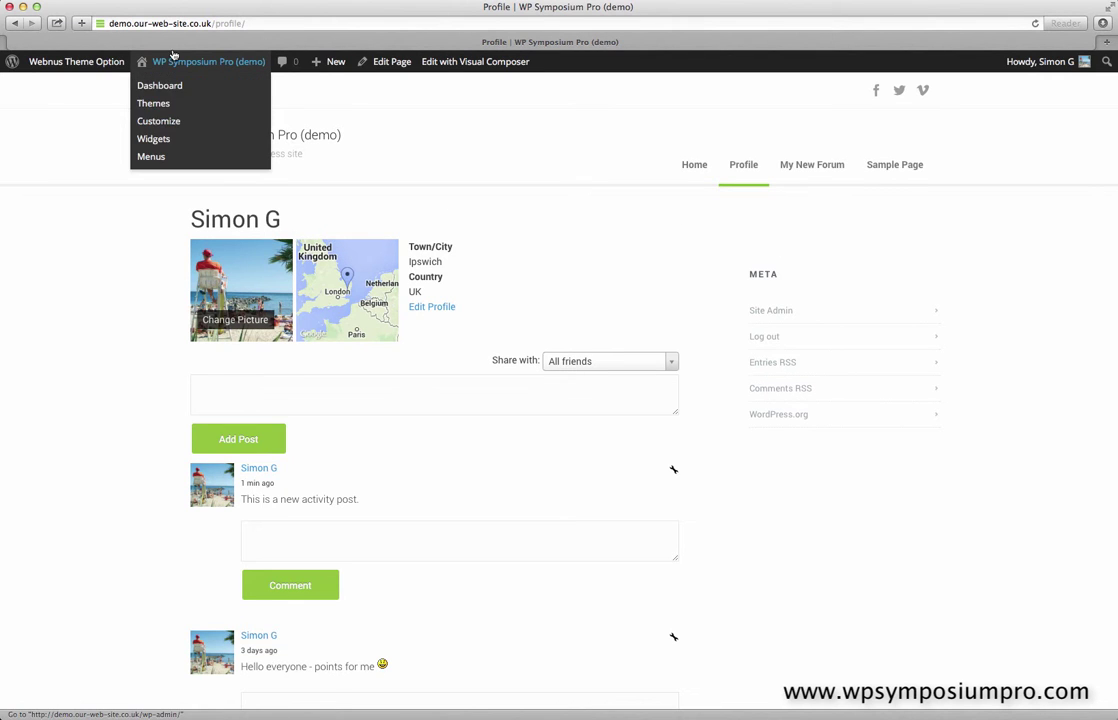
left_click(158, 141)
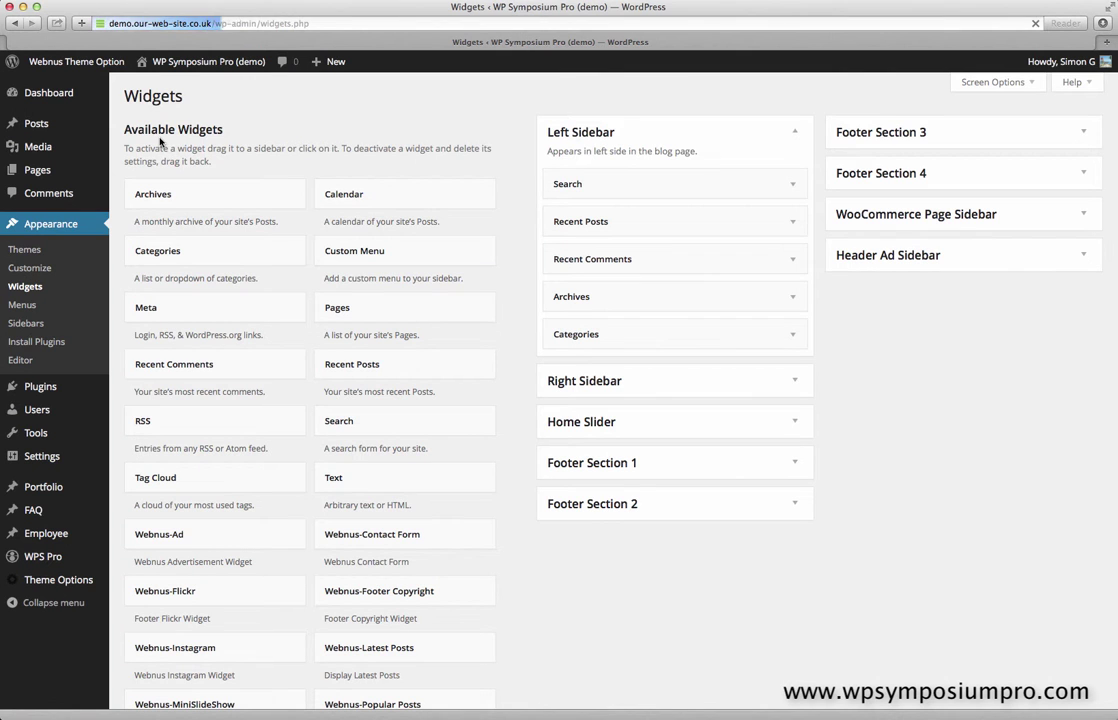
left_click(793, 385)
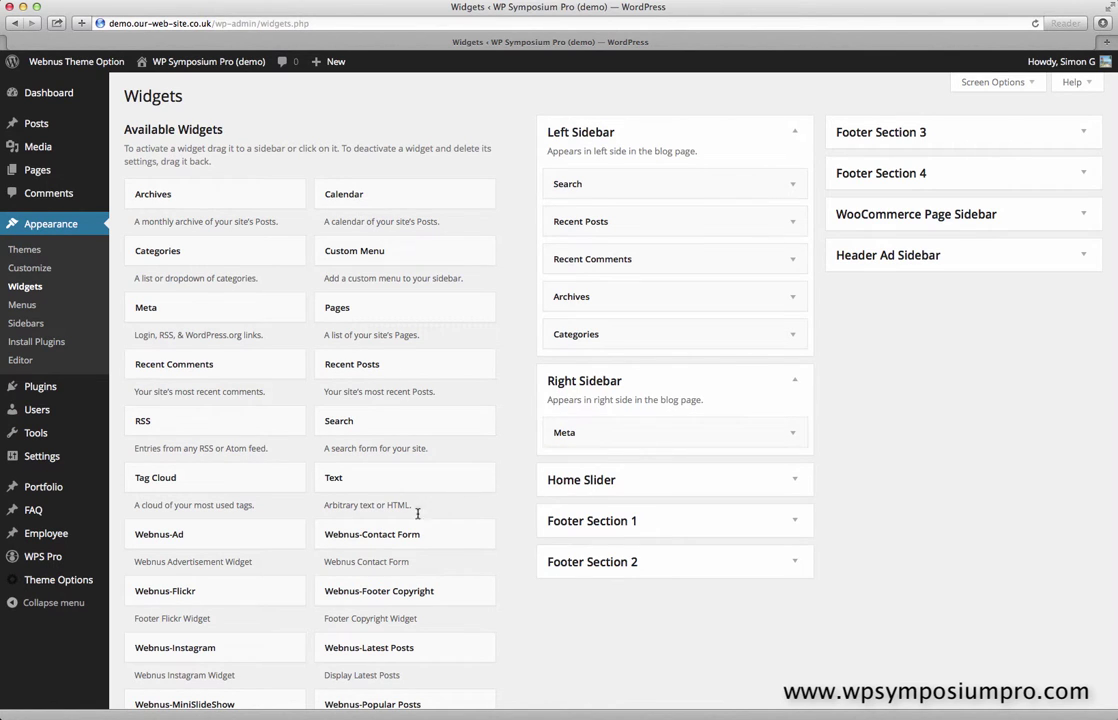
left_click_drag(359, 484, 608, 423)
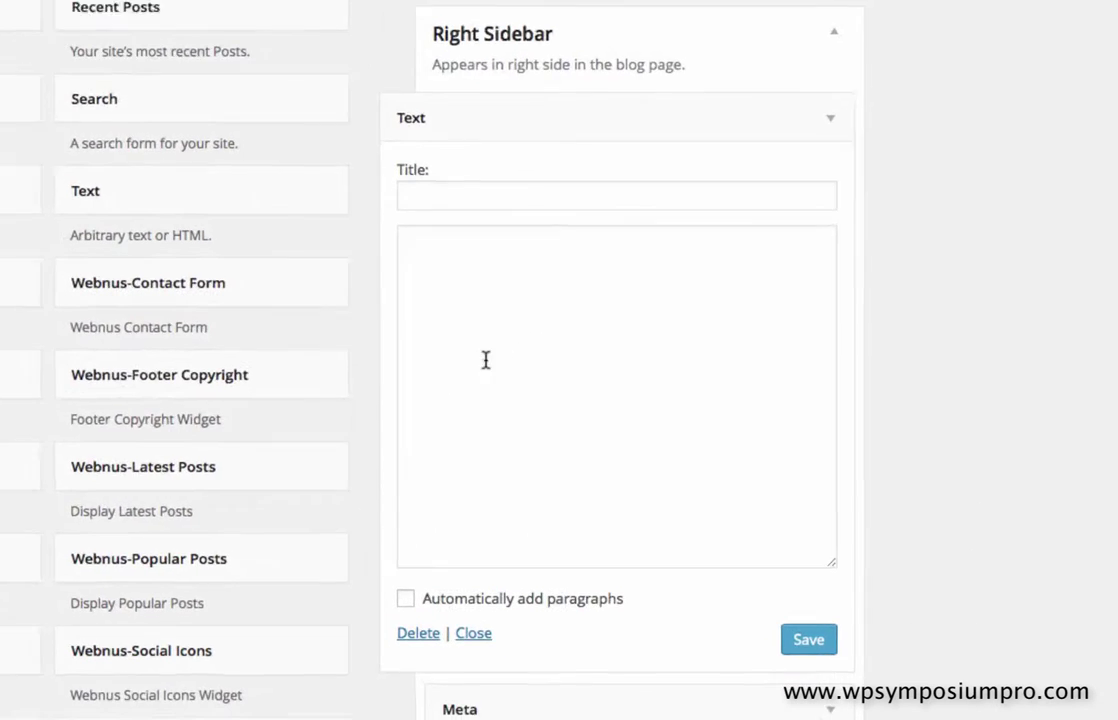
Title the new Text widget "Rewards", enter "Score: [wps-reward]" as its content and save it.
left_click(577, 480)
type("R")
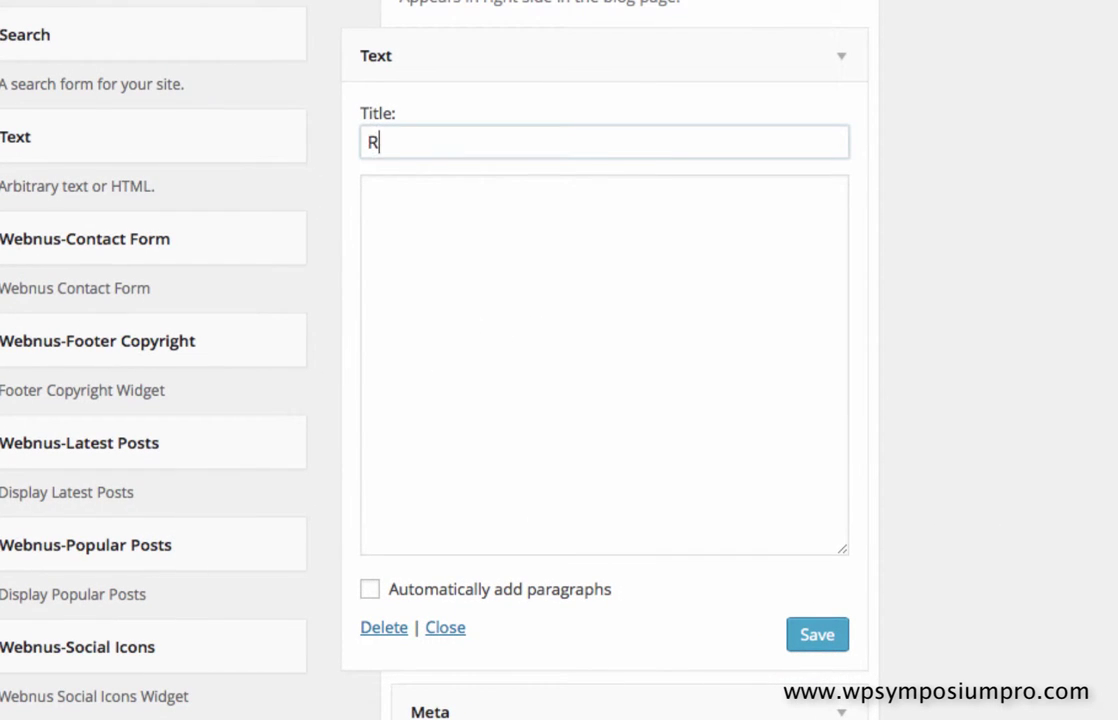
type("ewards")
left_click(369, 190)
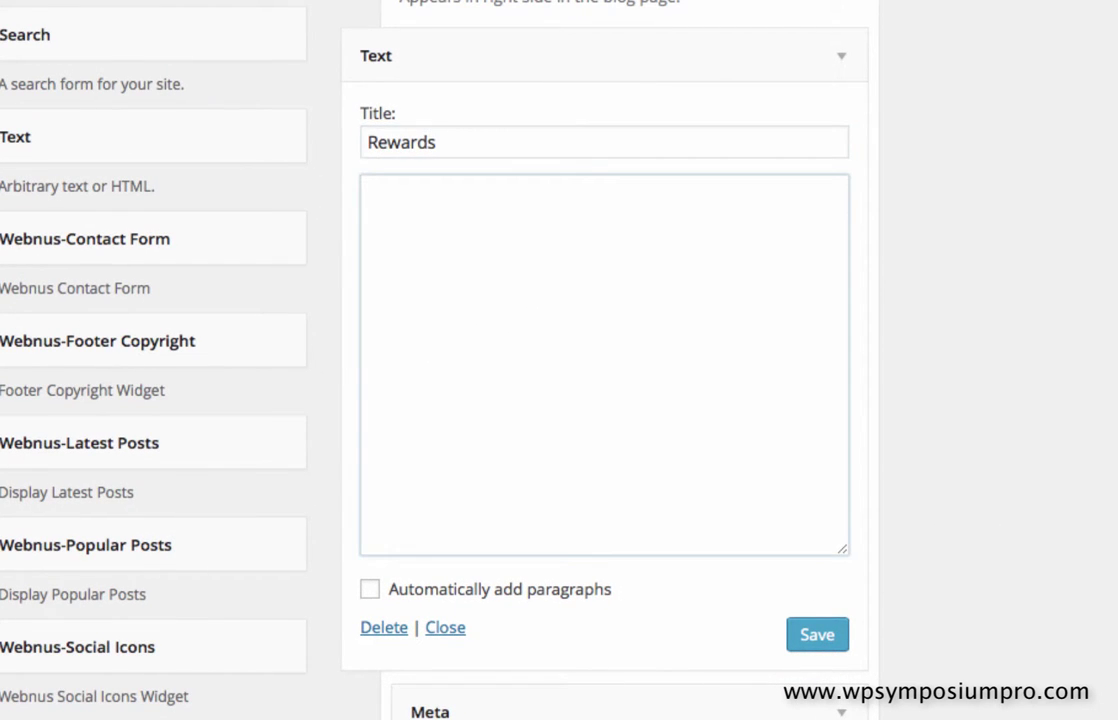
type("[wps-reward")
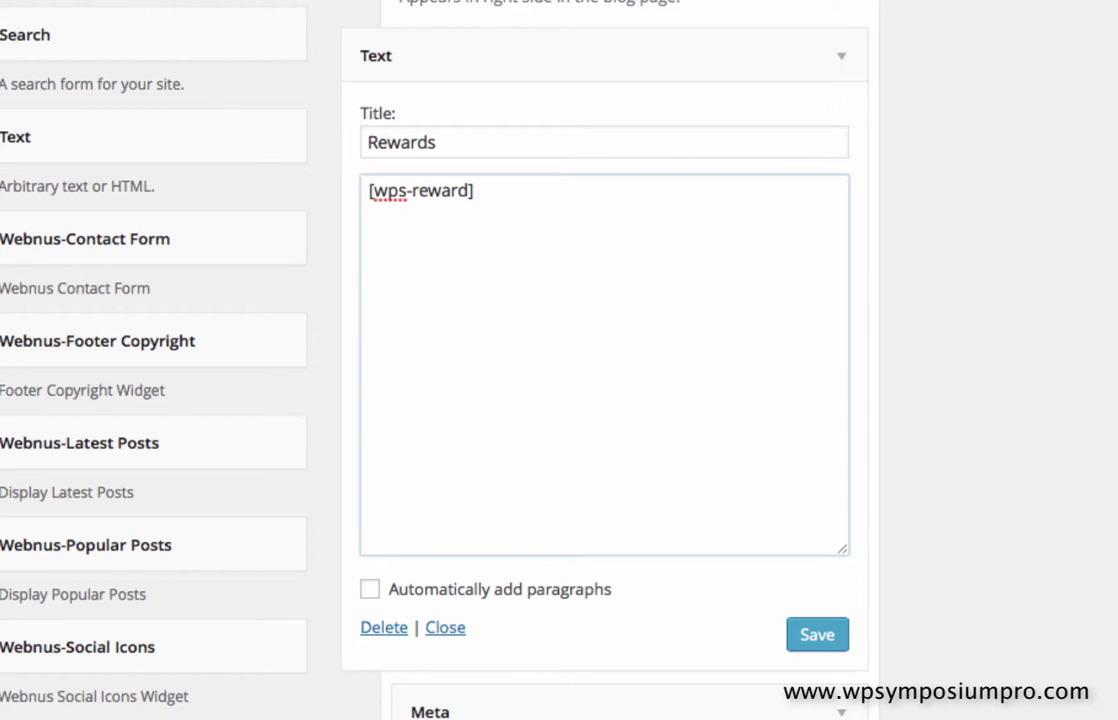
type("Score:")
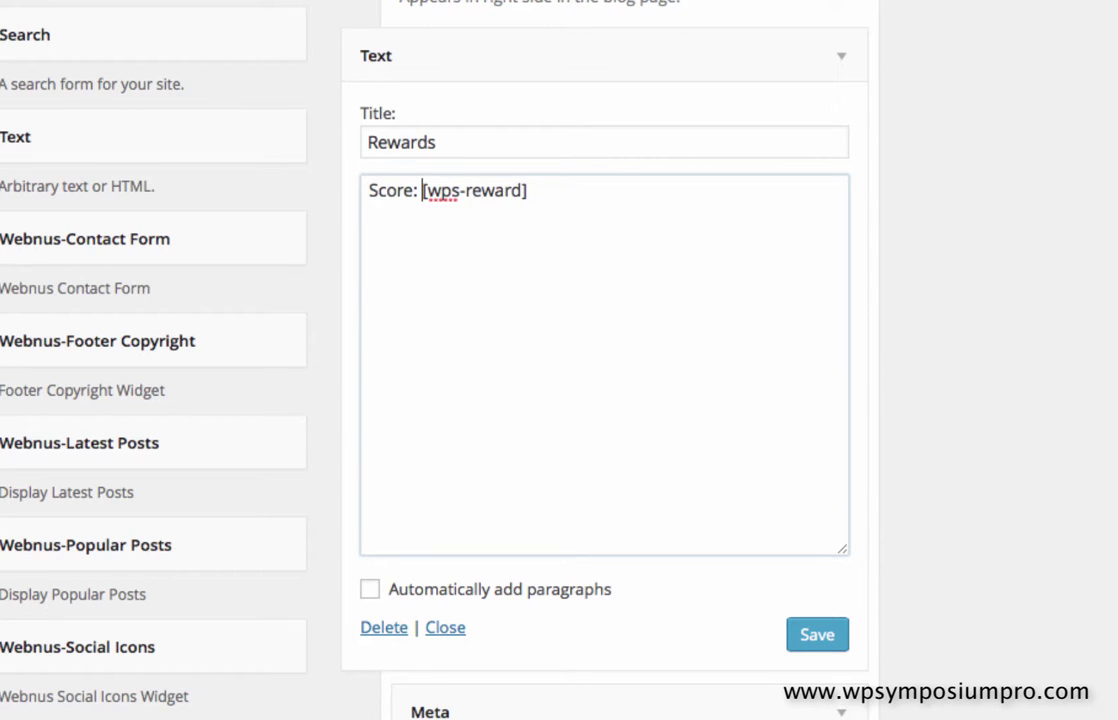
left_click(797, 643)
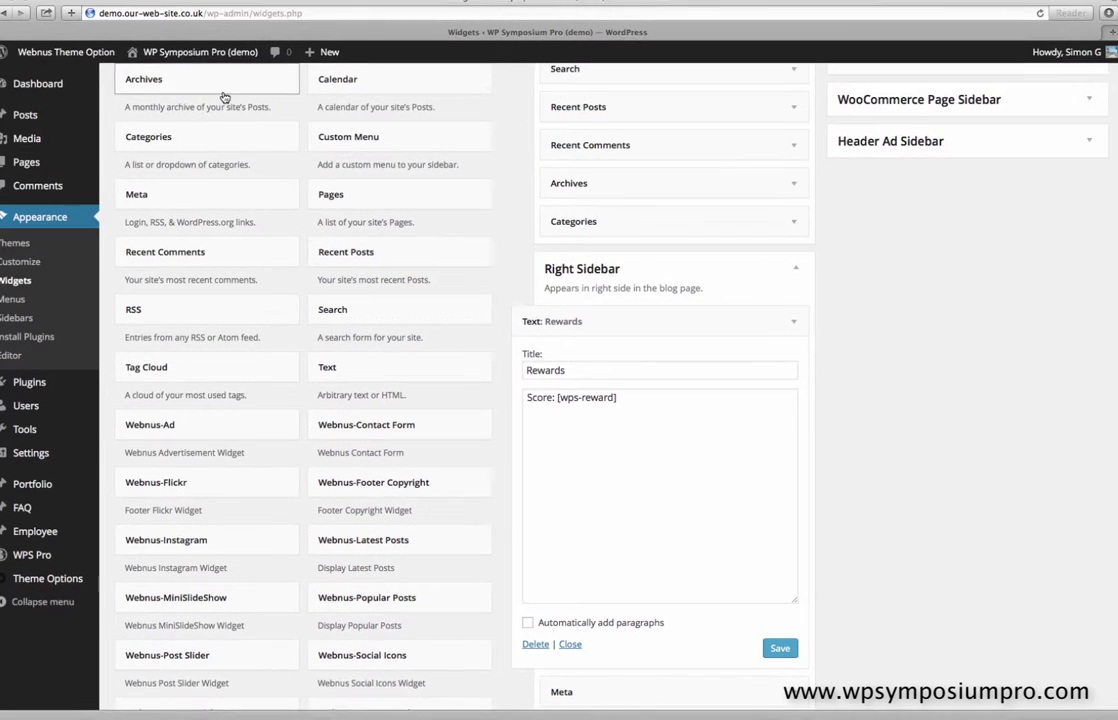
Visit the site's Profile page and check the score shown in the Rewards sidebar widget.
mouse_move(228, 68)
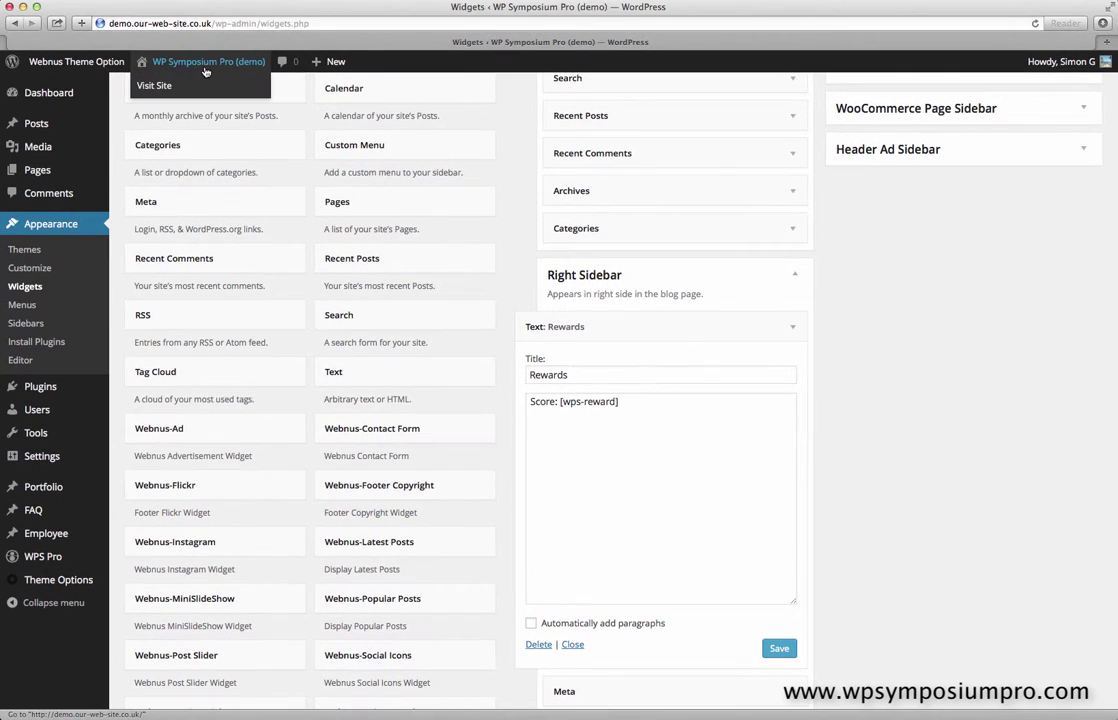
key("Return")
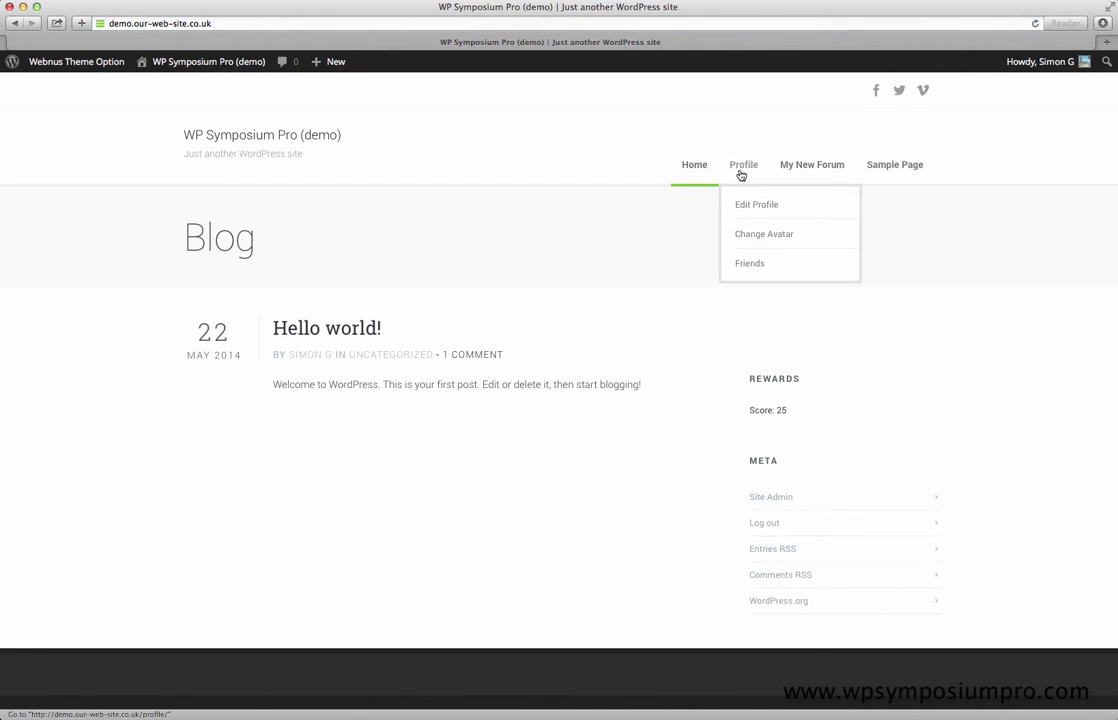
left_click(740, 174)
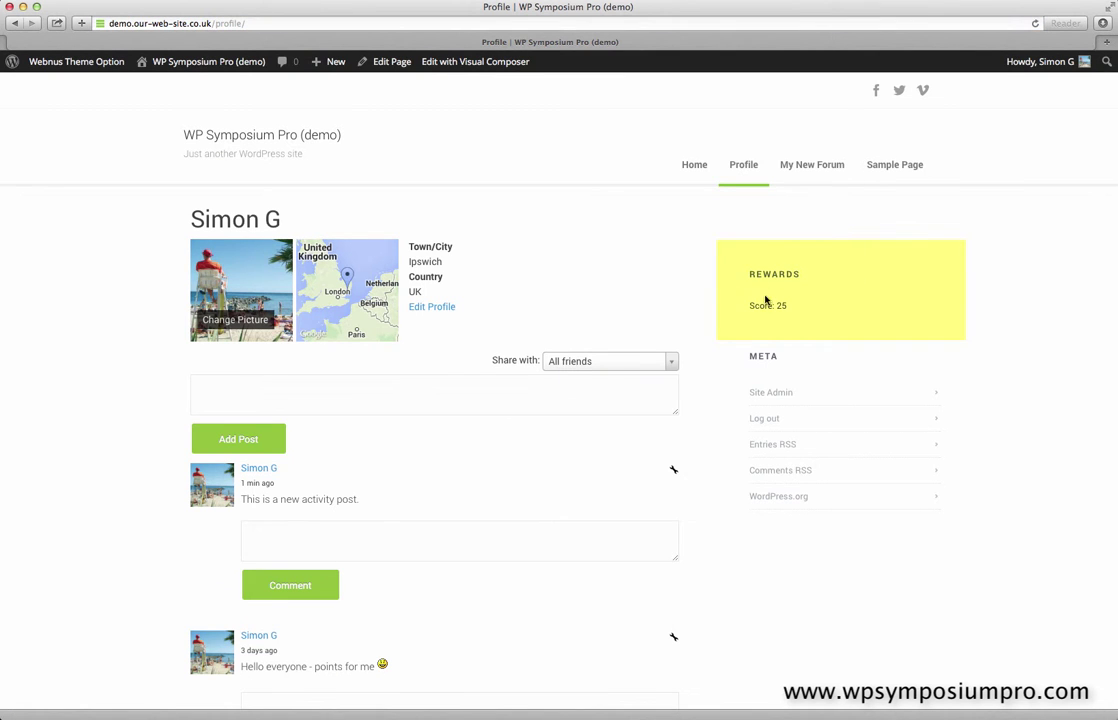
left_click_drag(791, 305, 761, 305)
left_click(800, 312)
mouse_move(745, 173)
Go back to widget management and add another Text widget to the Right Sidebar between Rewards and Meta.
mouse_move(177, 68)
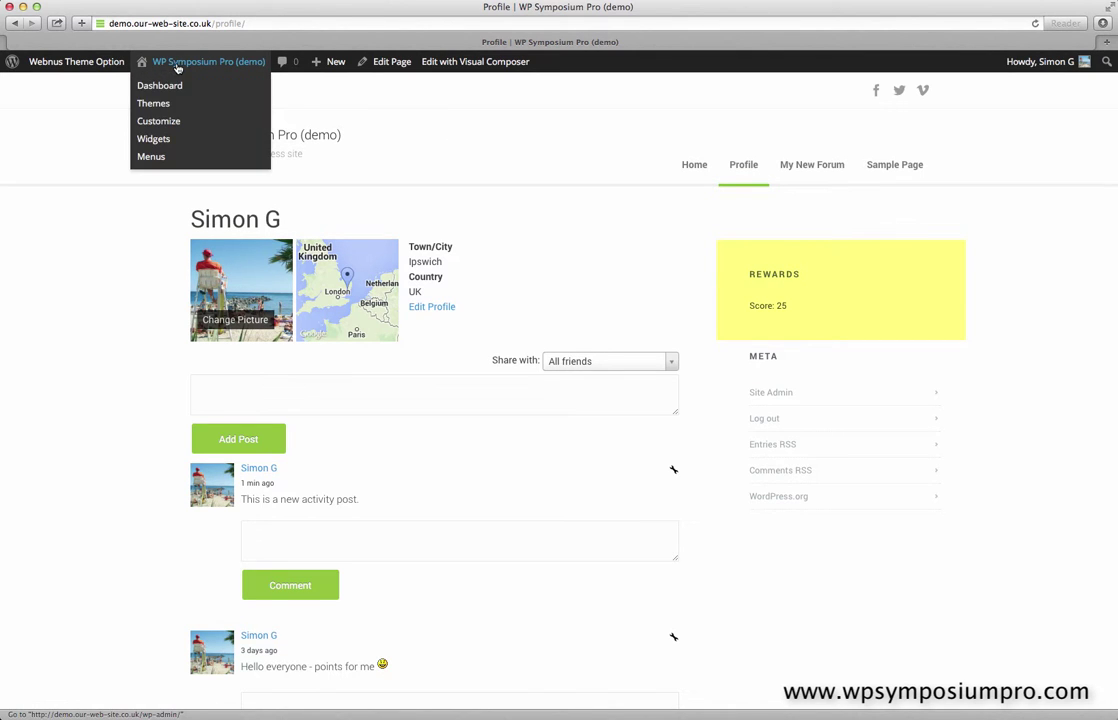
left_click(150, 139)
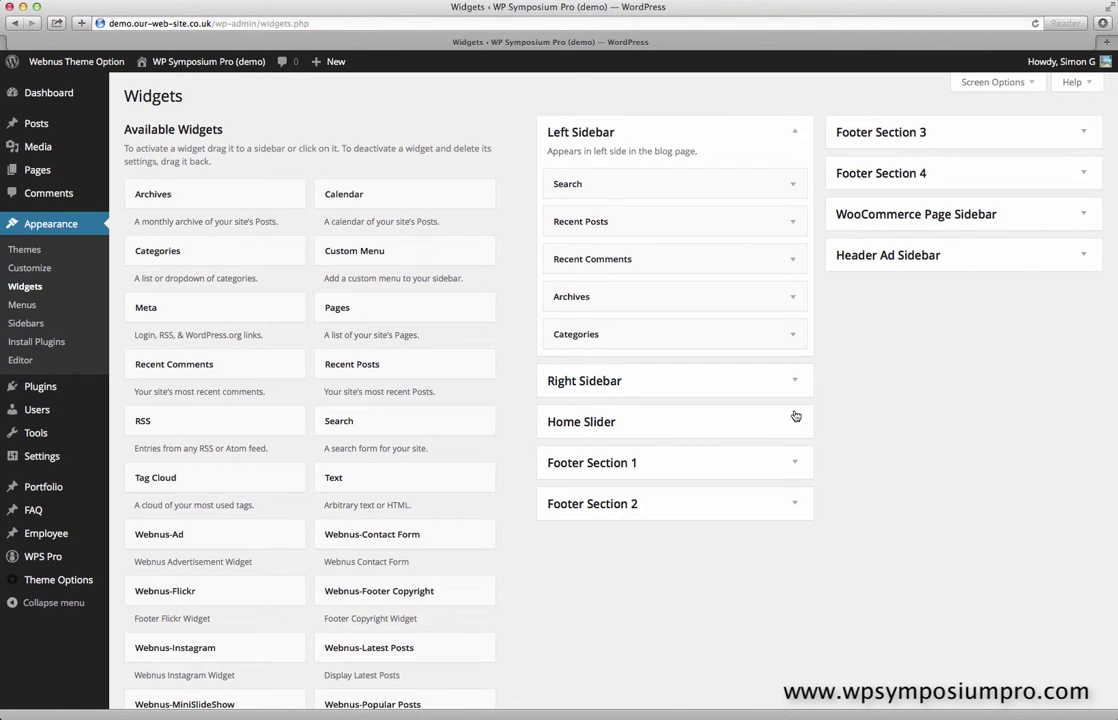
left_click(795, 383)
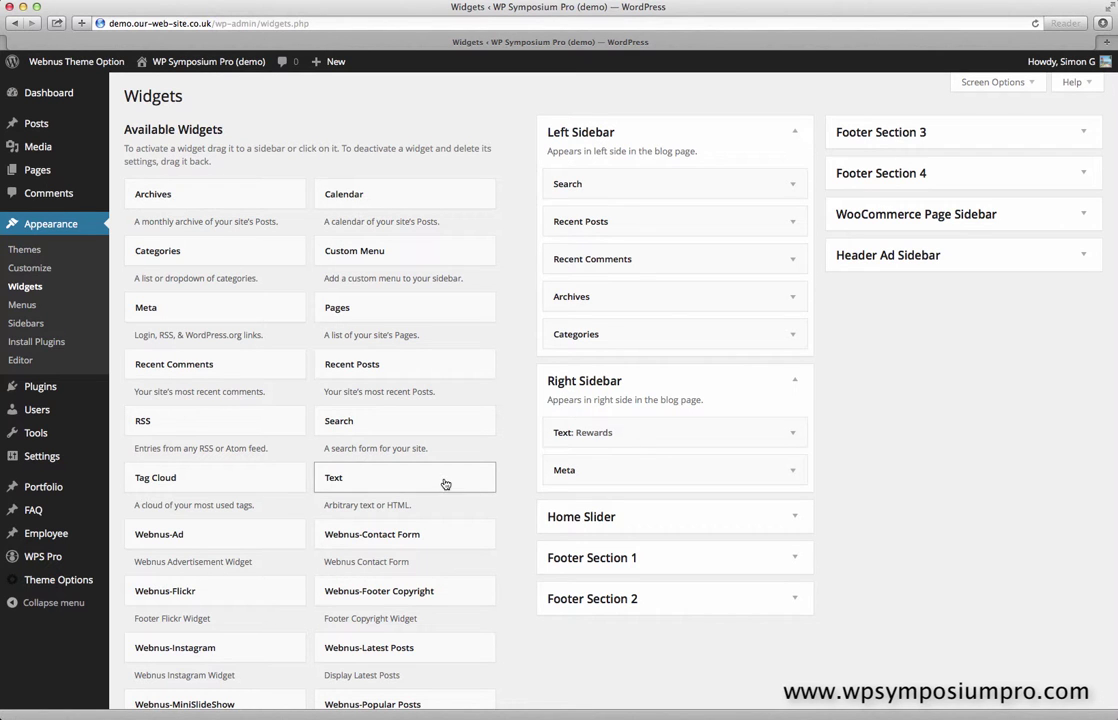
left_click_drag(445, 484, 624, 472)
left_click(590, 520)
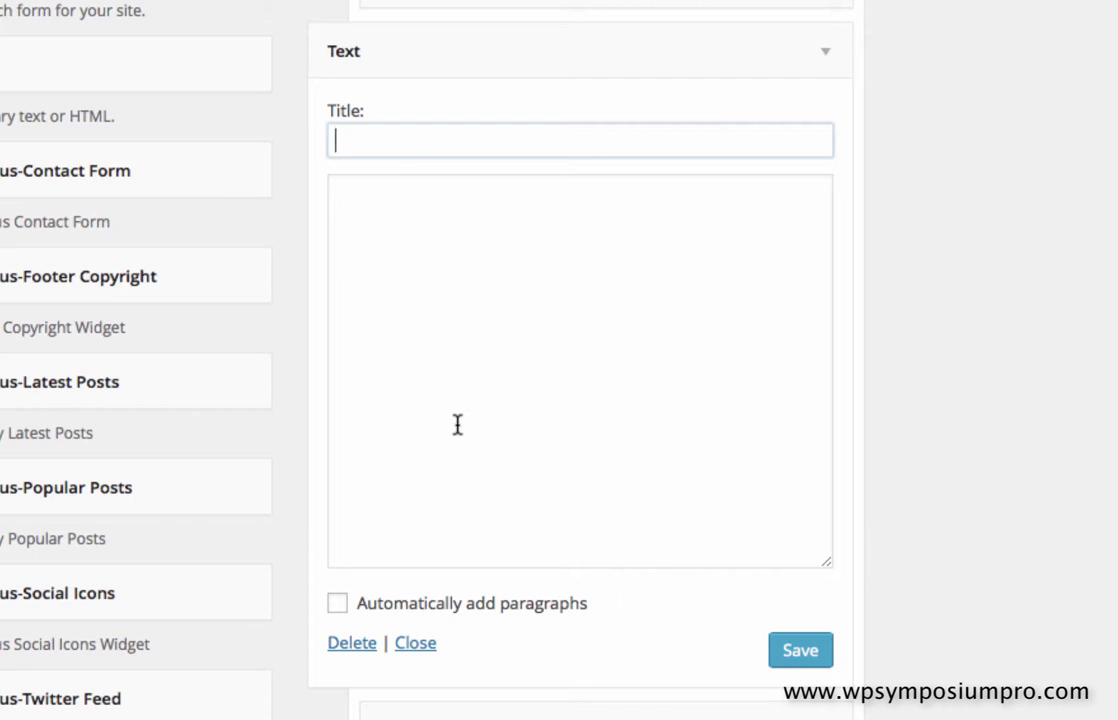
Title the new Text widget "Top Members", enter the shortcode "[wps-rewards]" as its content and save it.
type("Top Members")
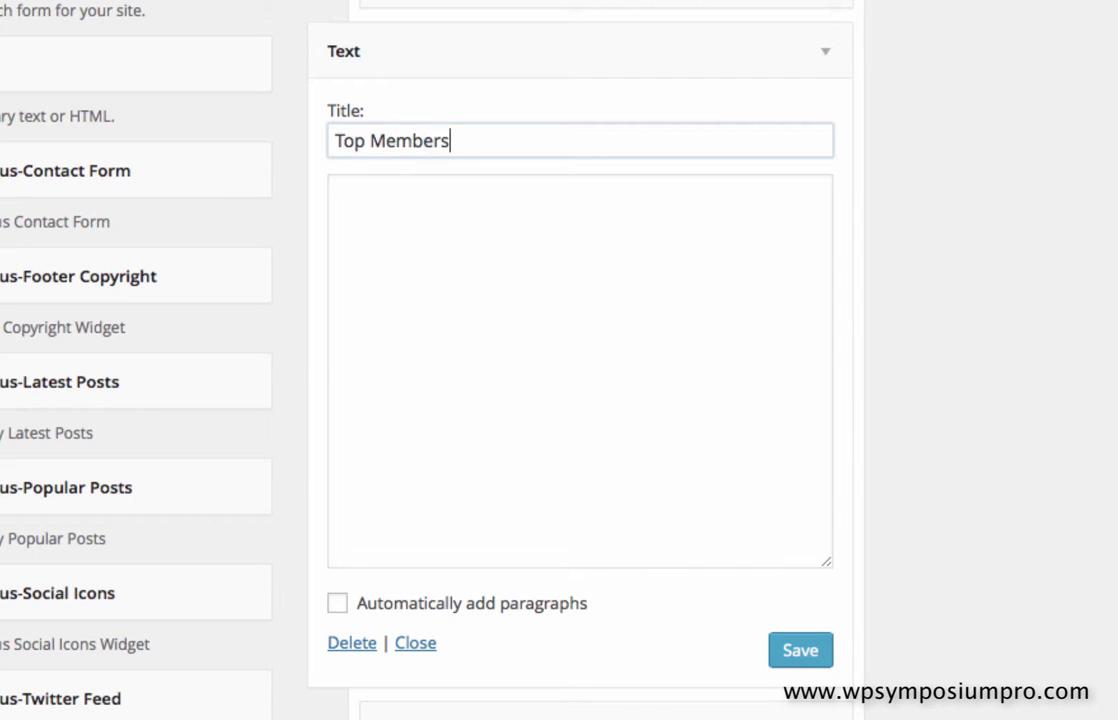
left_click(337, 191)
type("[wps-rewards")
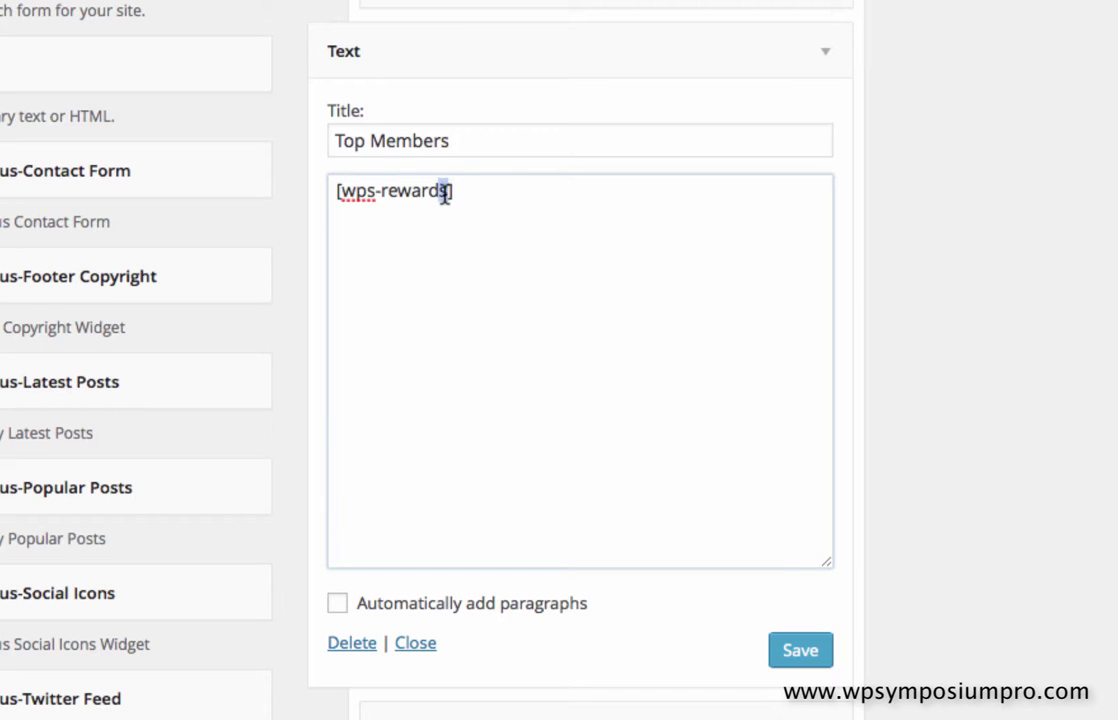
left_click(801, 657)
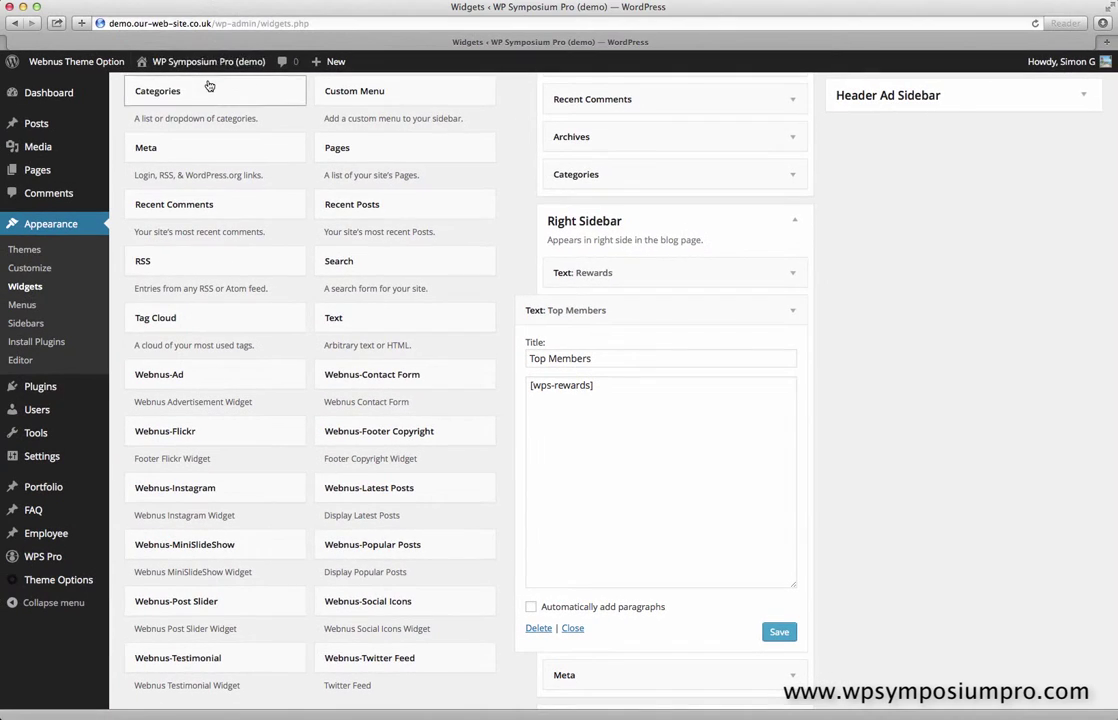
Visit the site's Profile page and check the member ranking in the Top Members sidebar widget.
mouse_move(207, 17)
left_click(160, 55)
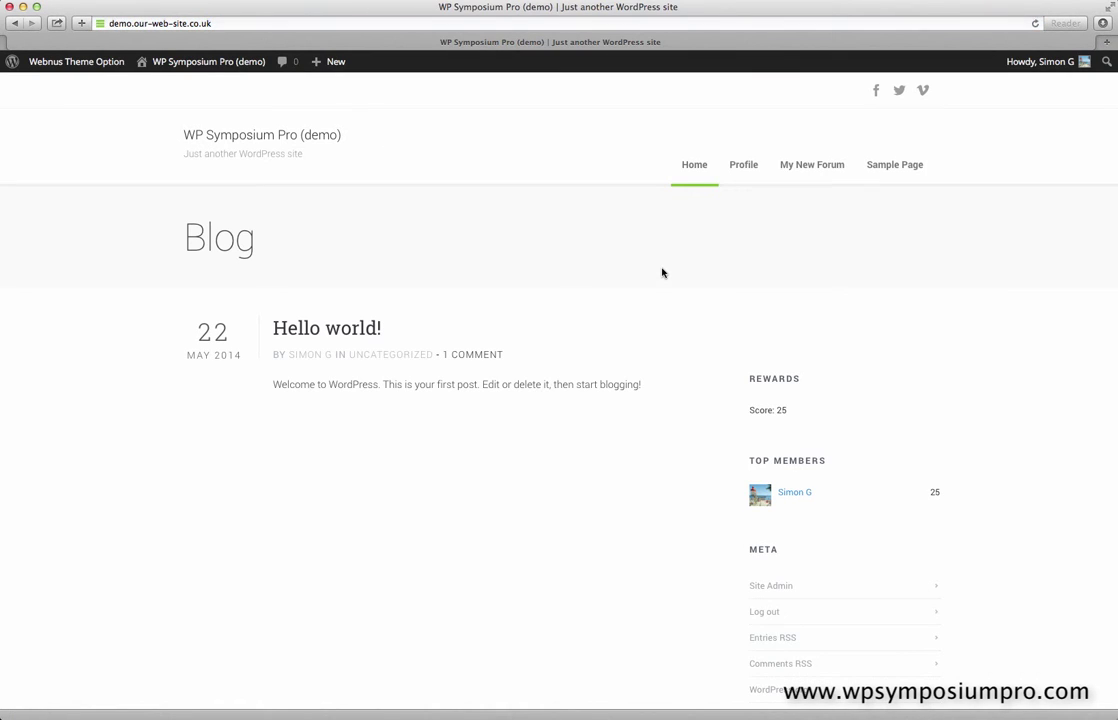
left_click(744, 169)
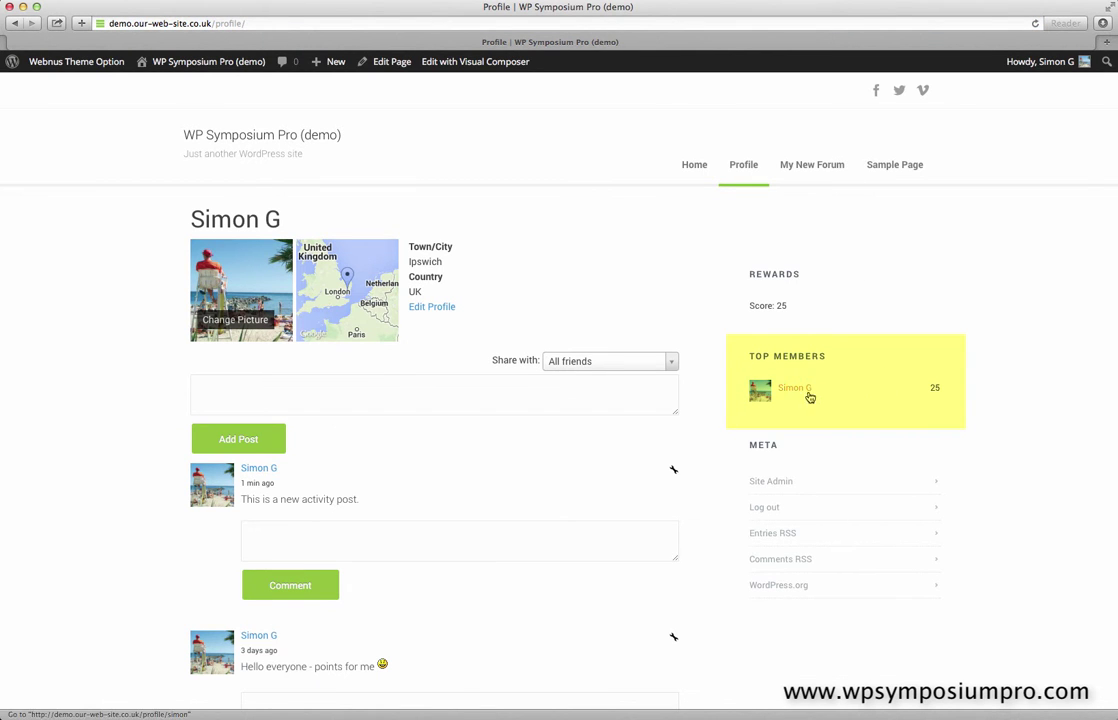
scroll(850, 370, "down", 1)
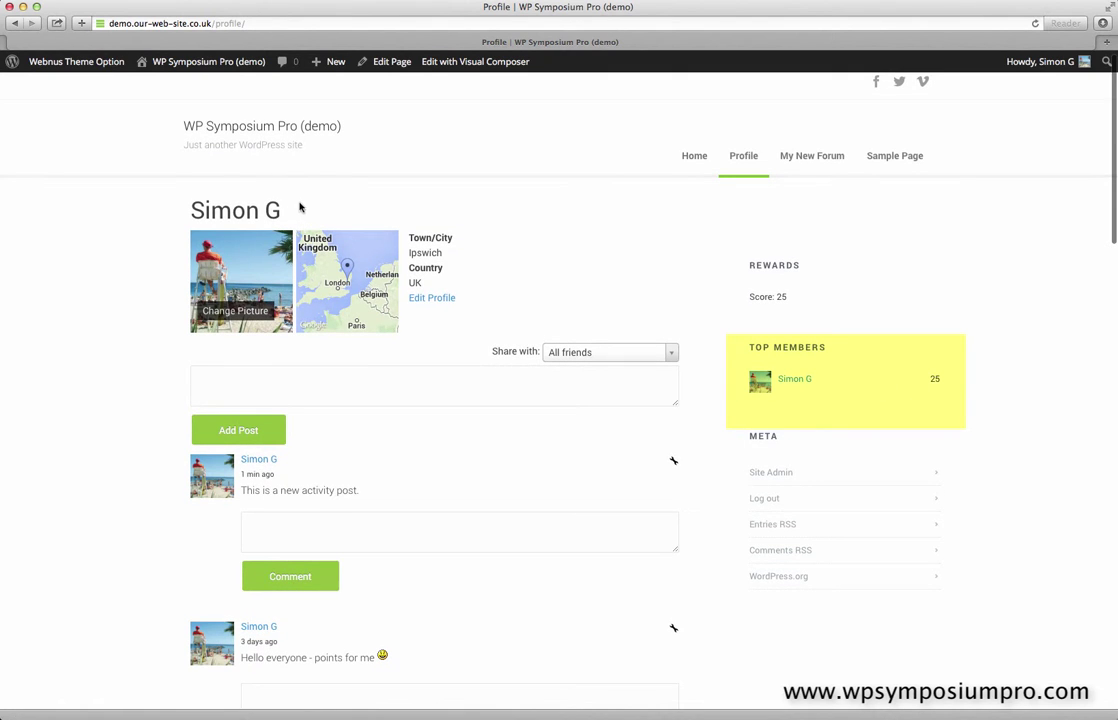
From the WPS Pro Rewards list, edit the "Adding a new activity post" reward and set its badge size to 48 px.
left_click(203, 74)
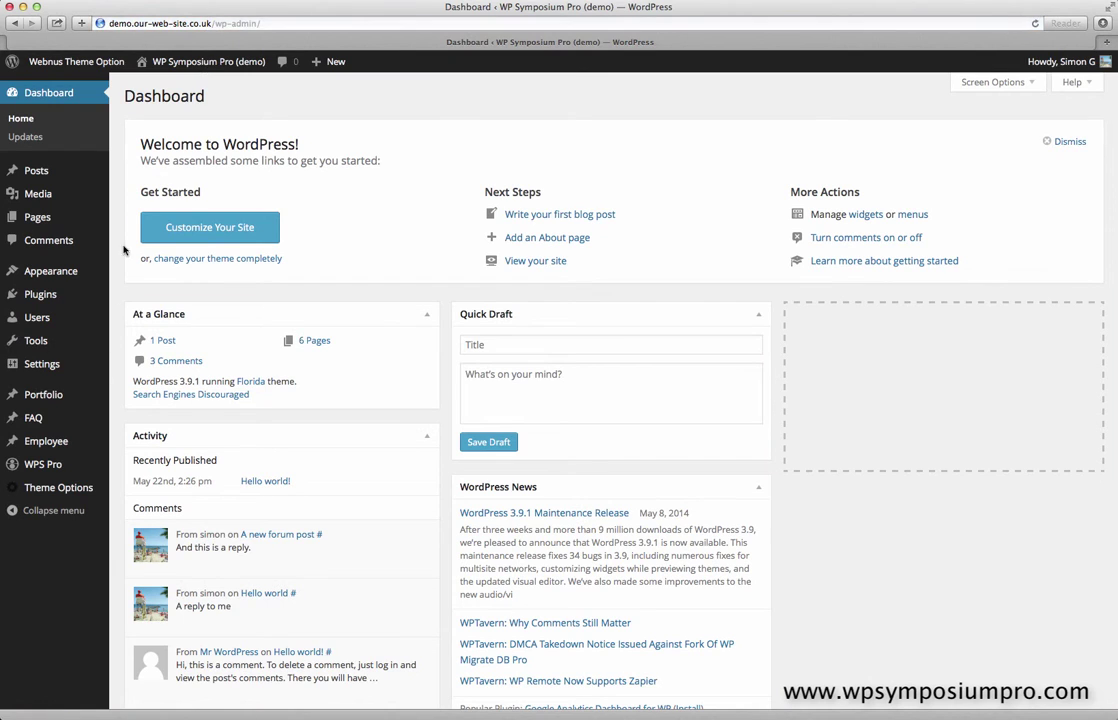
mouse_move(94, 477)
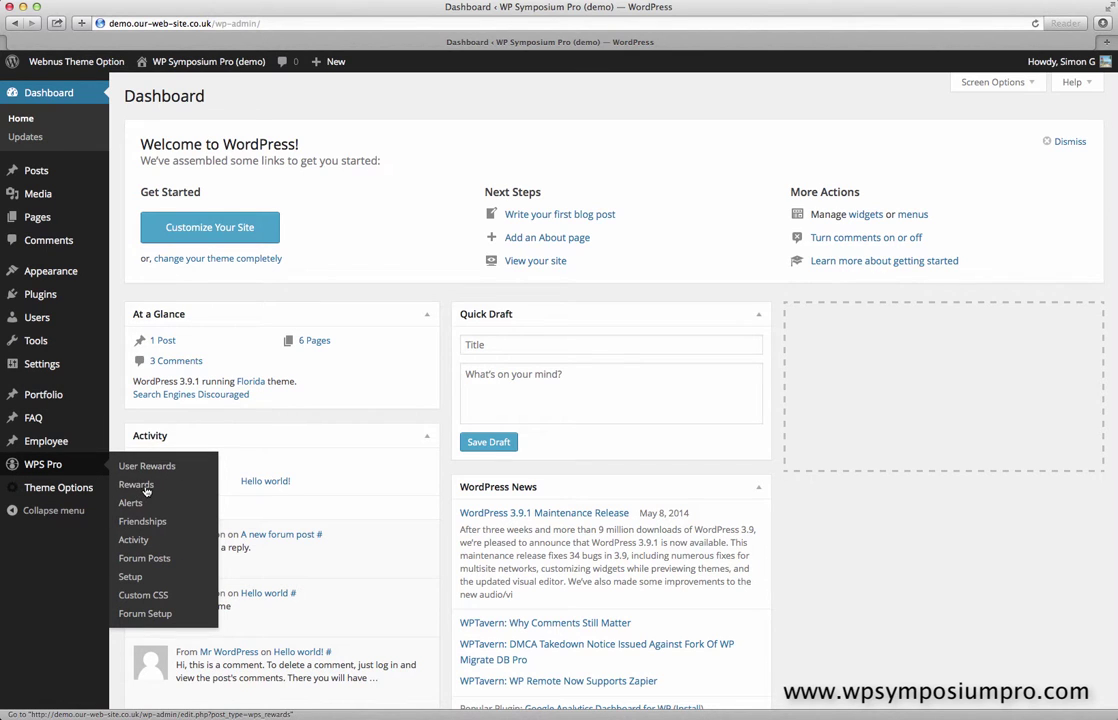
left_click(146, 490)
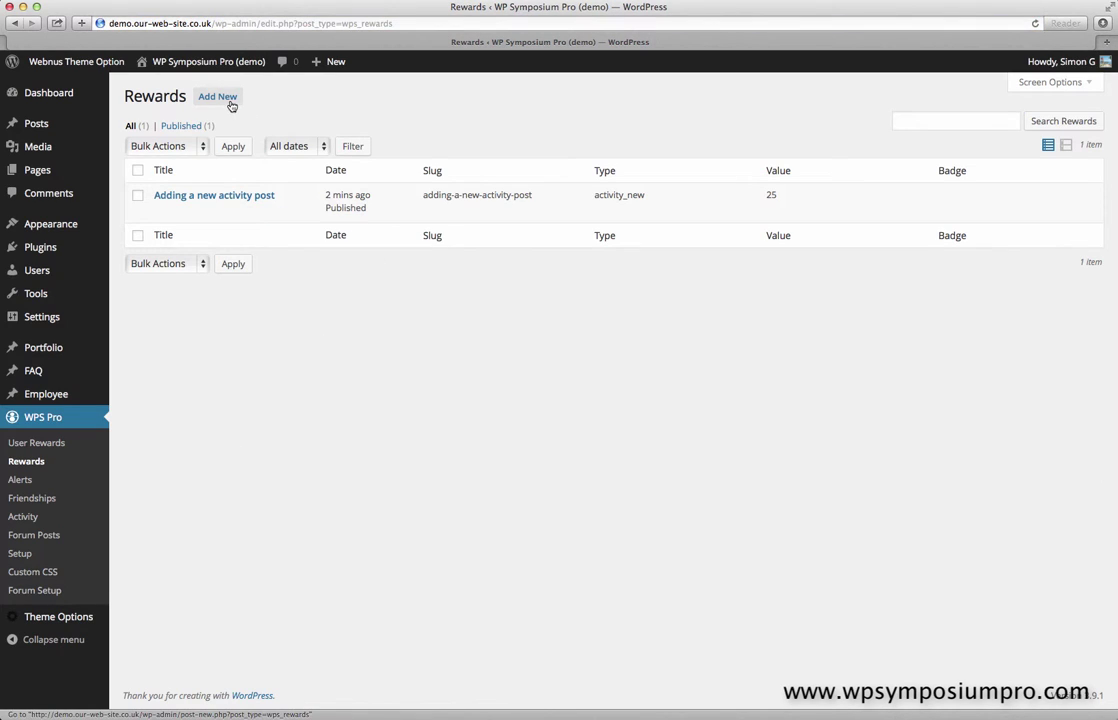
left_click(229, 101)
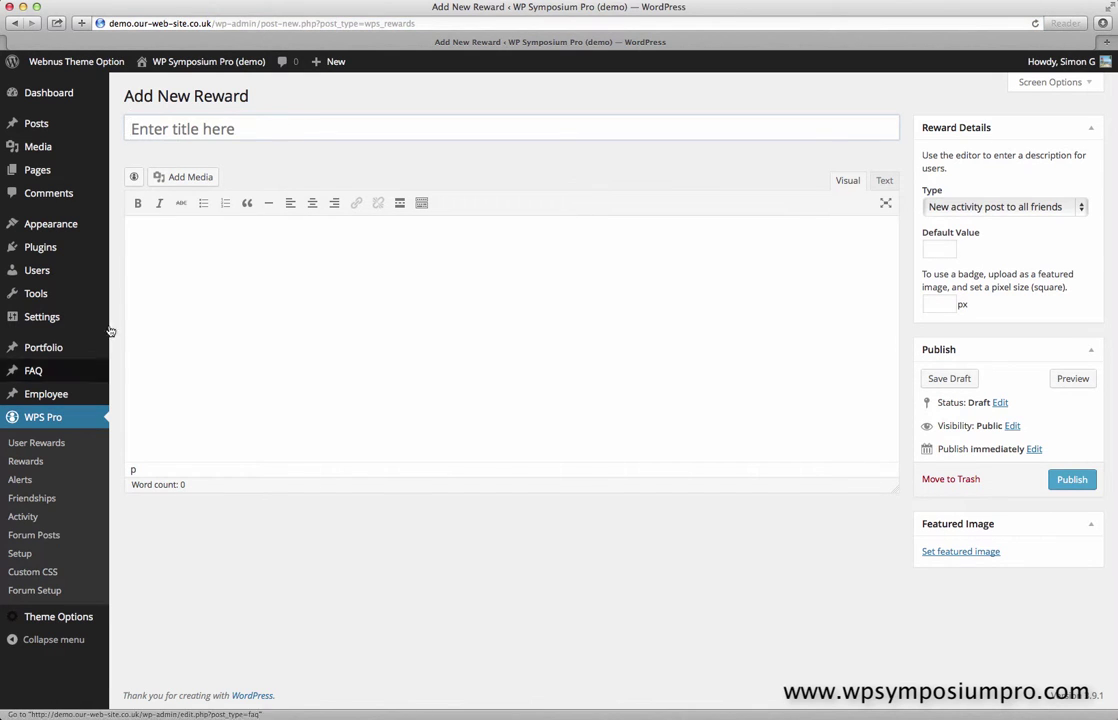
left_click(40, 462)
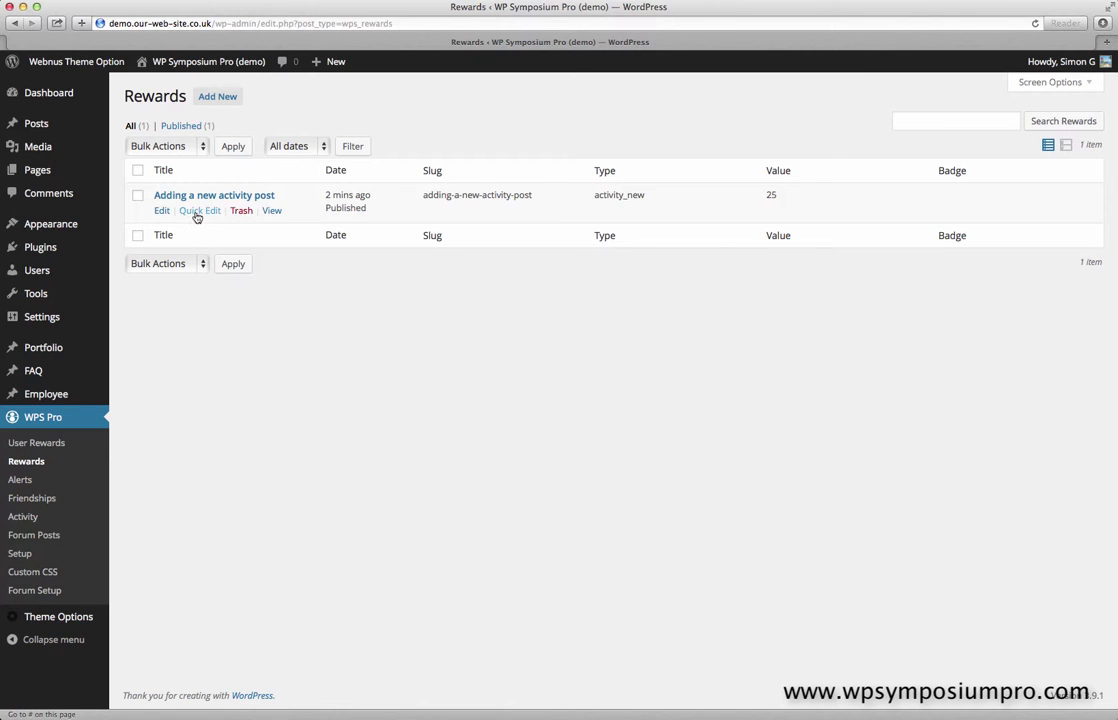
left_click(161, 212)
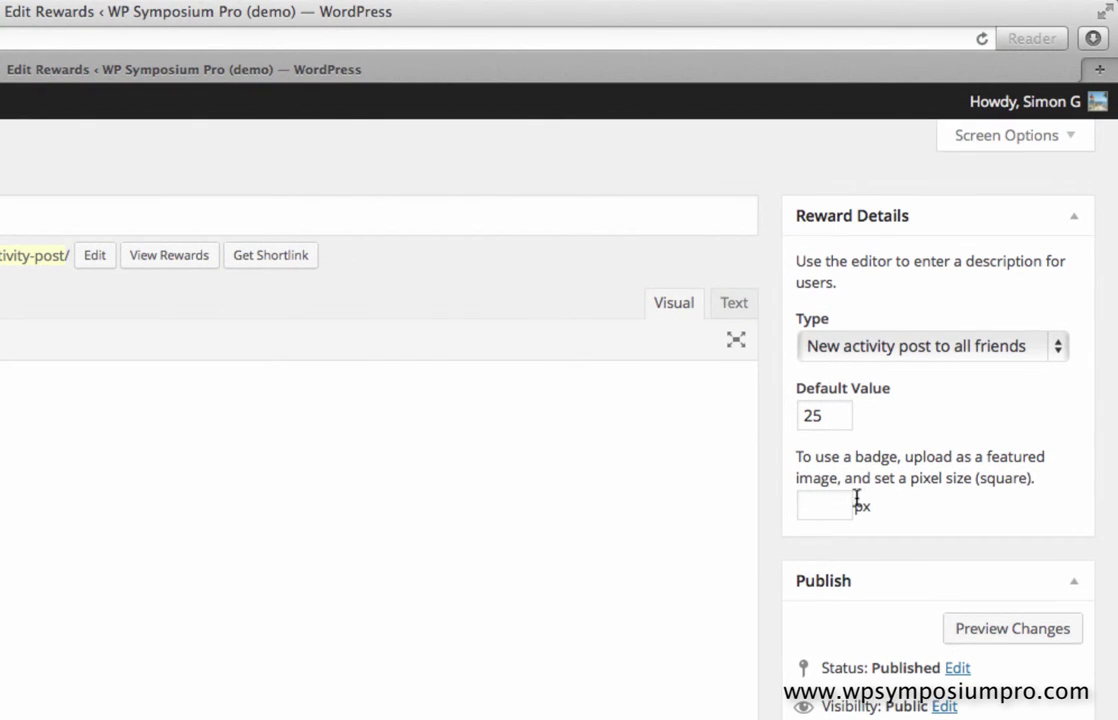
left_click(841, 502)
type("48")
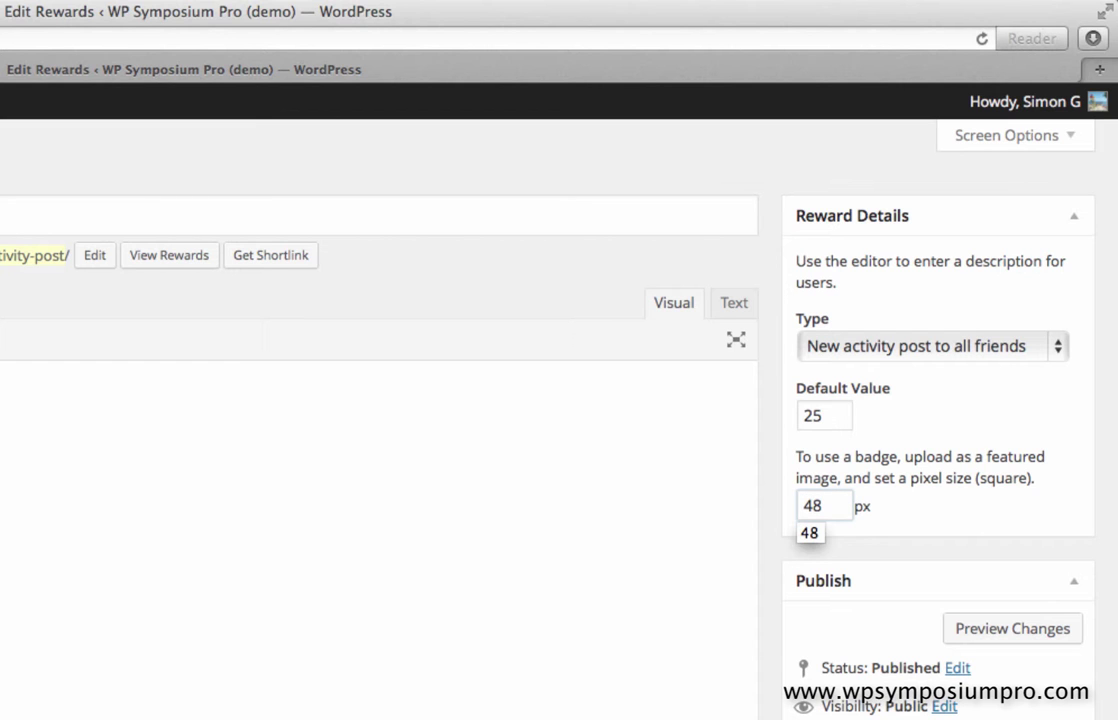
left_click(940, 518)
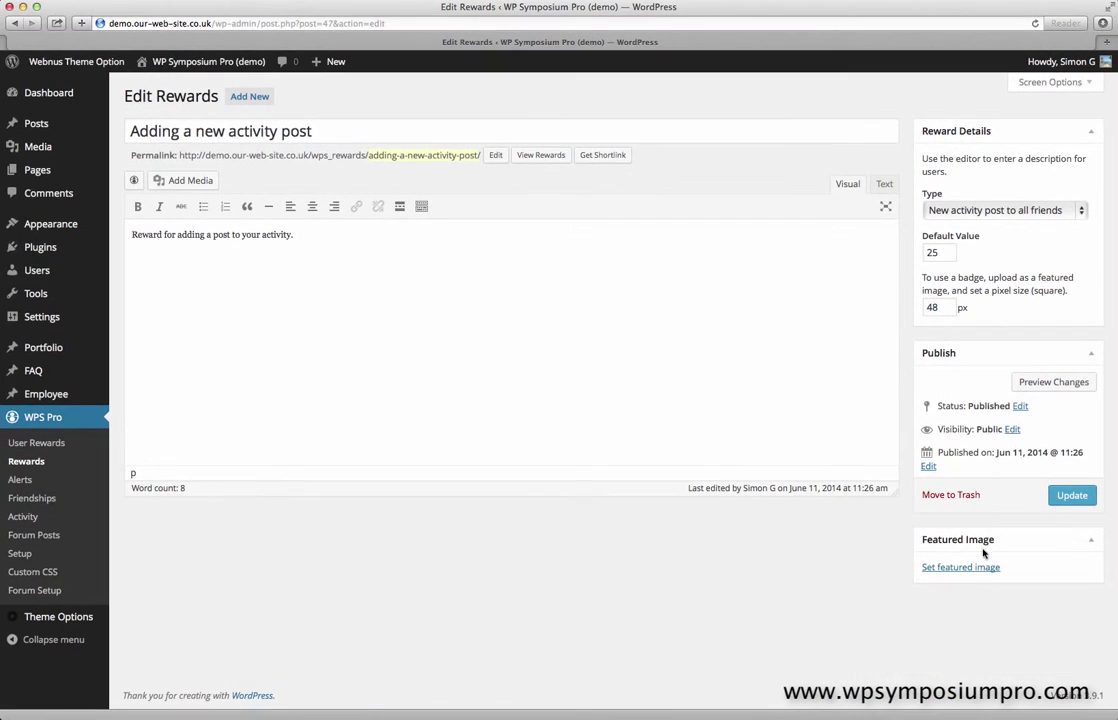
Set badge_edit.png from the media library as the reward's featured image and update the reward.
left_click(977, 572)
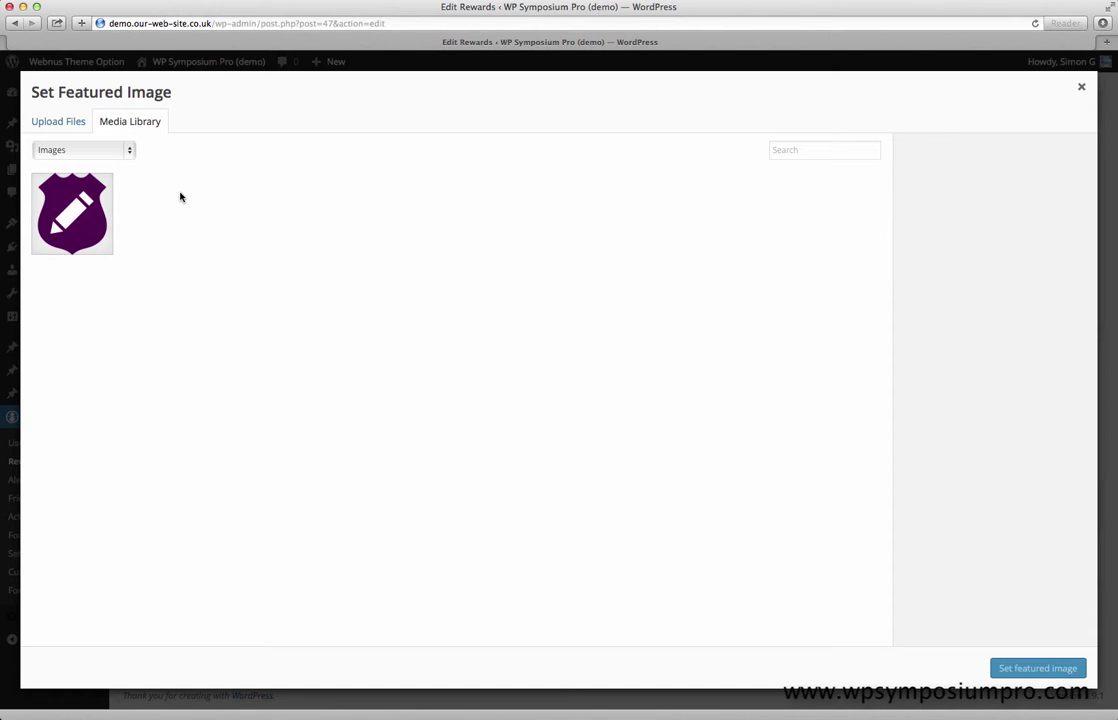
left_click(84, 212)
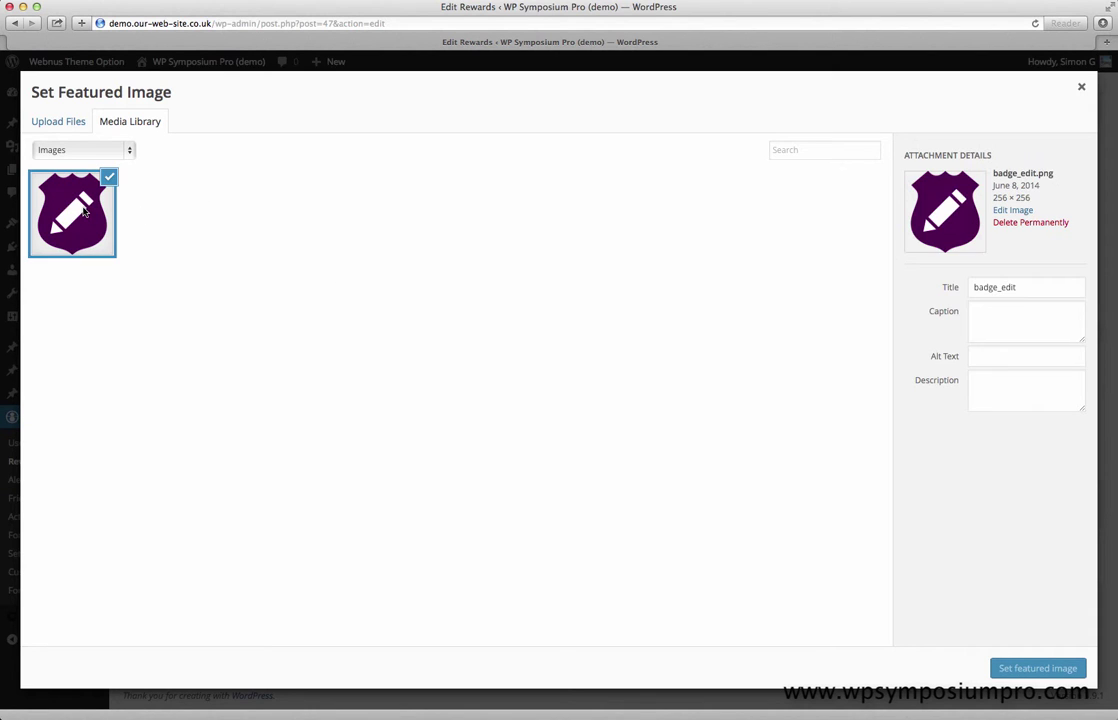
left_click(1028, 667)
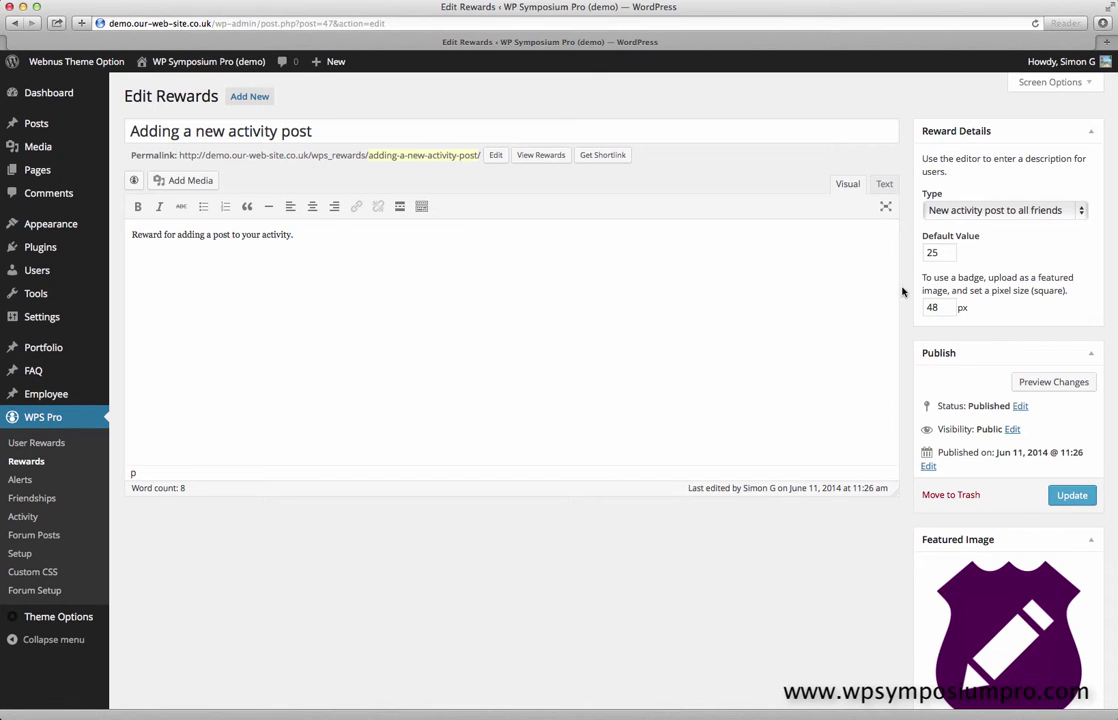
left_click(1072, 495)
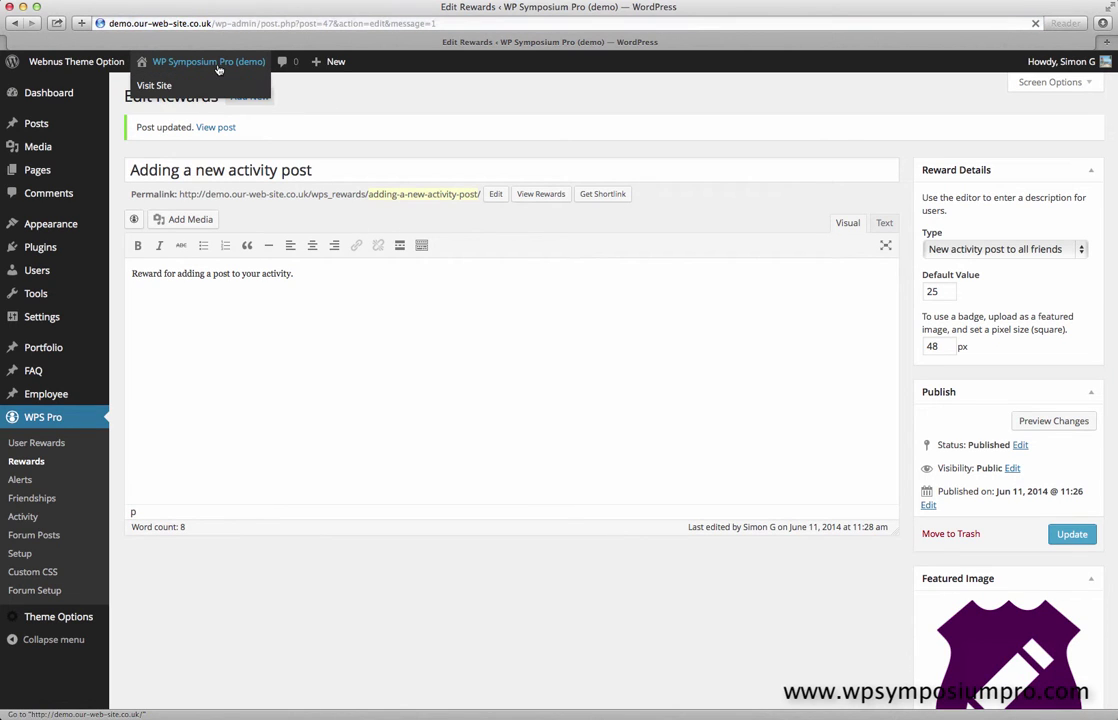
View the site's Profile page, then return to widget management and add a Text widget to the Right Sidebar directly below Rewards.
left_click(215, 64)
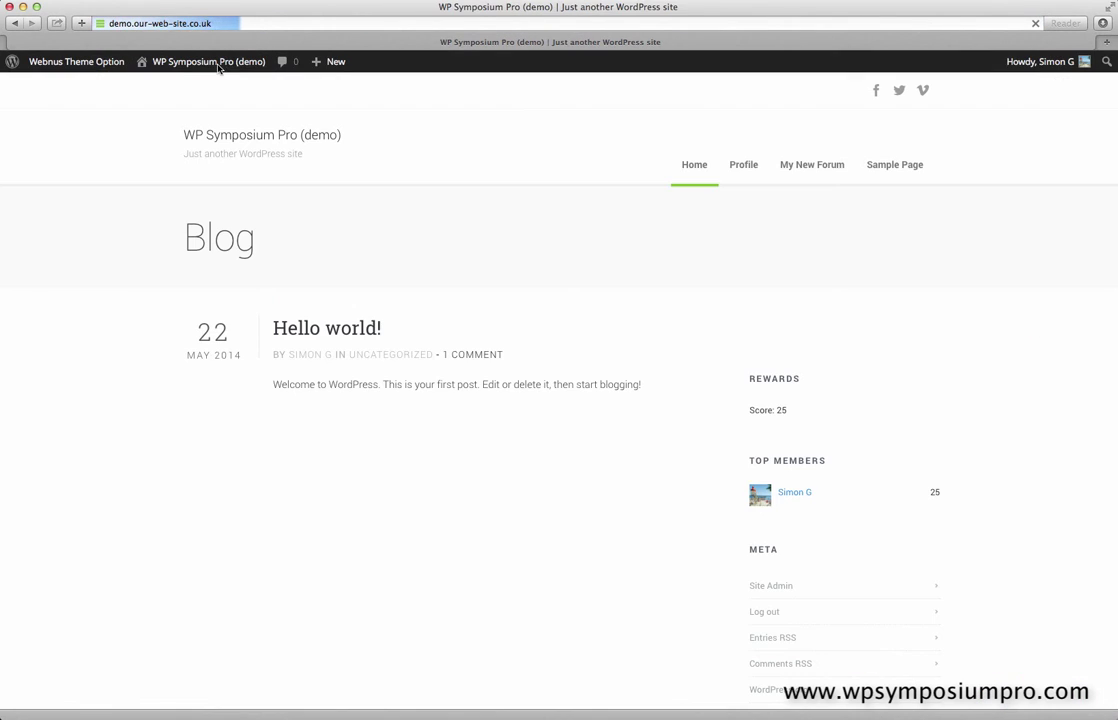
mouse_move(745, 170)
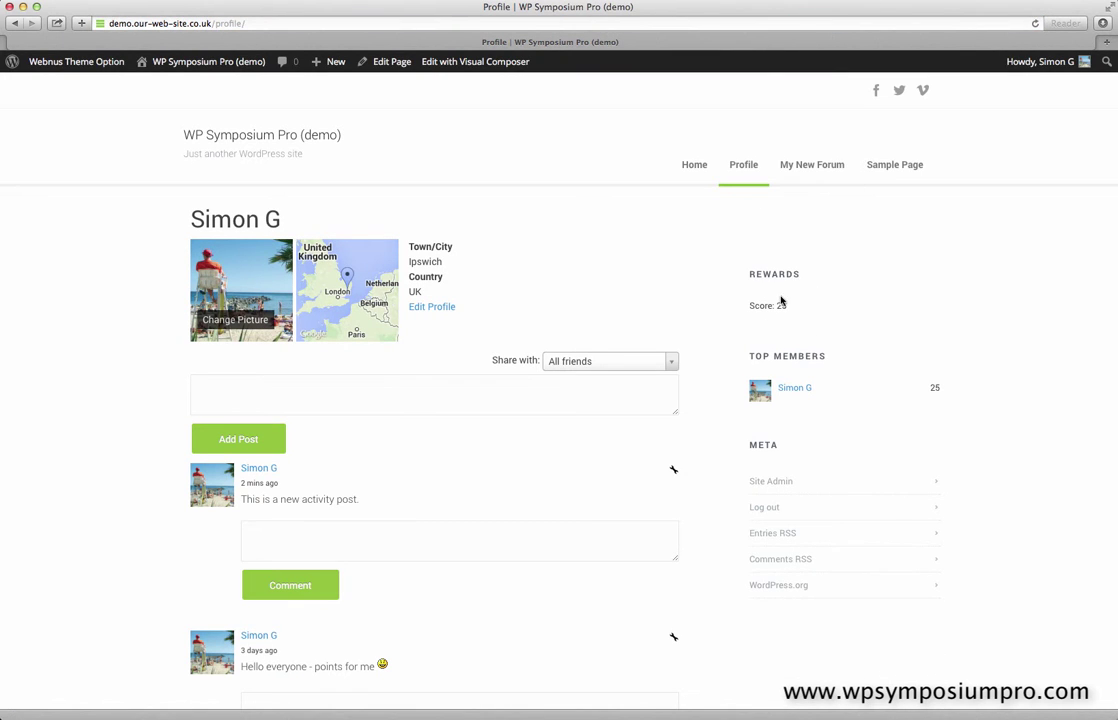
mouse_move(205, 62)
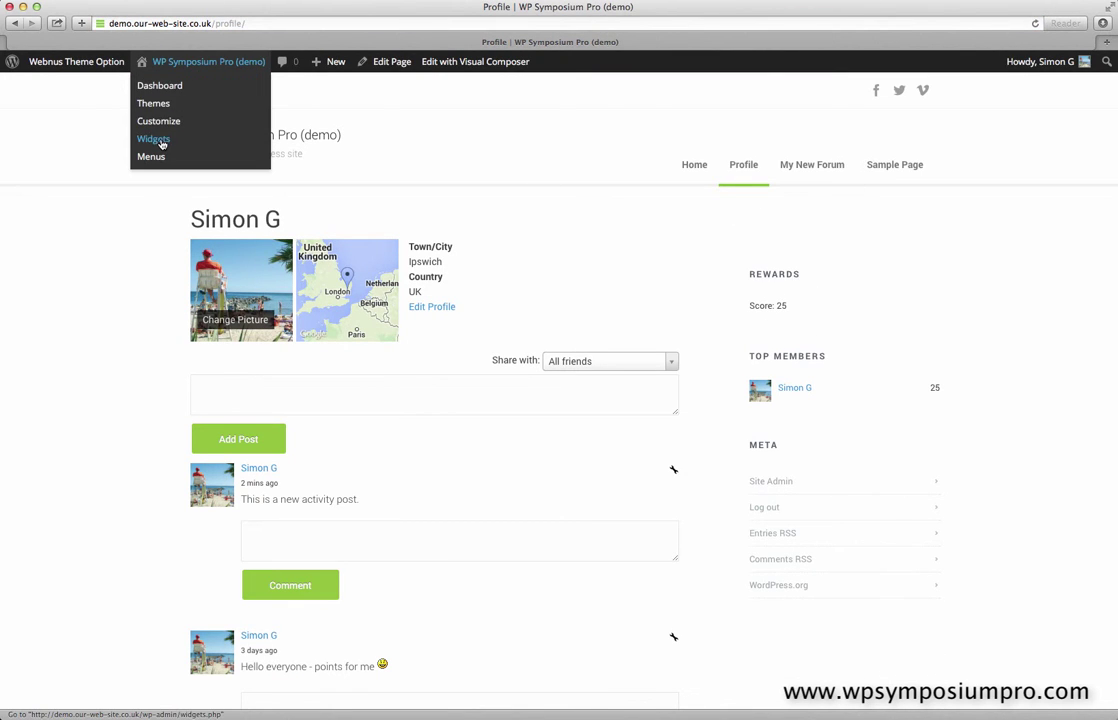
left_click(165, 142)
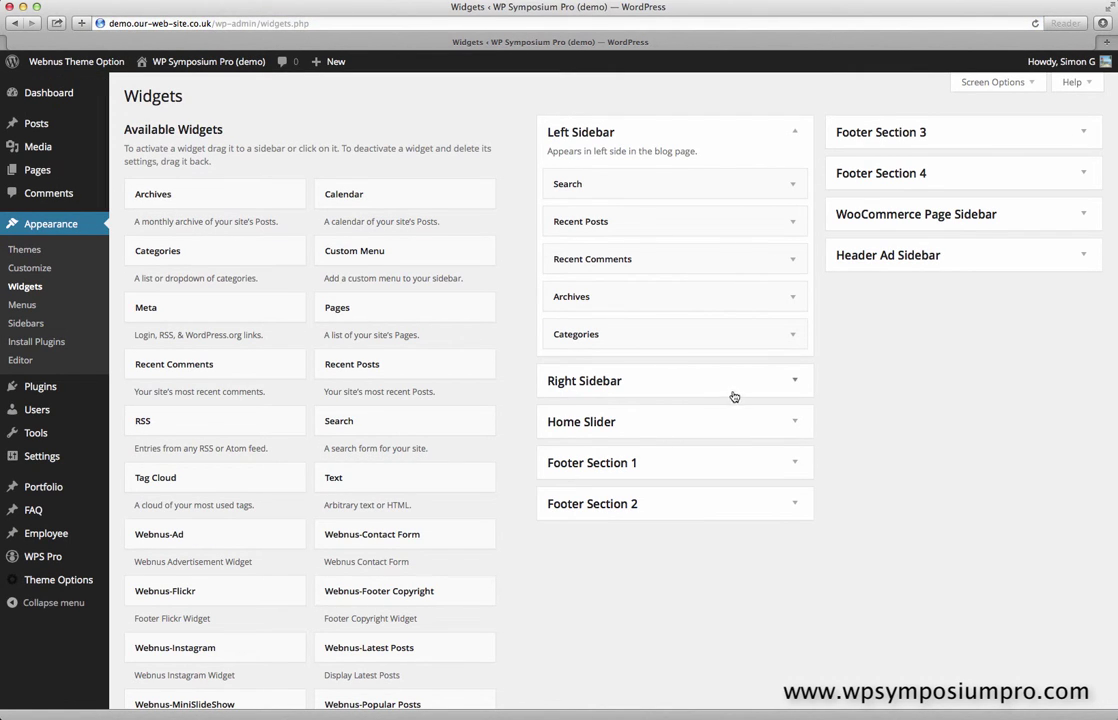
left_click(689, 392)
left_click_drag(409, 489, 626, 472)
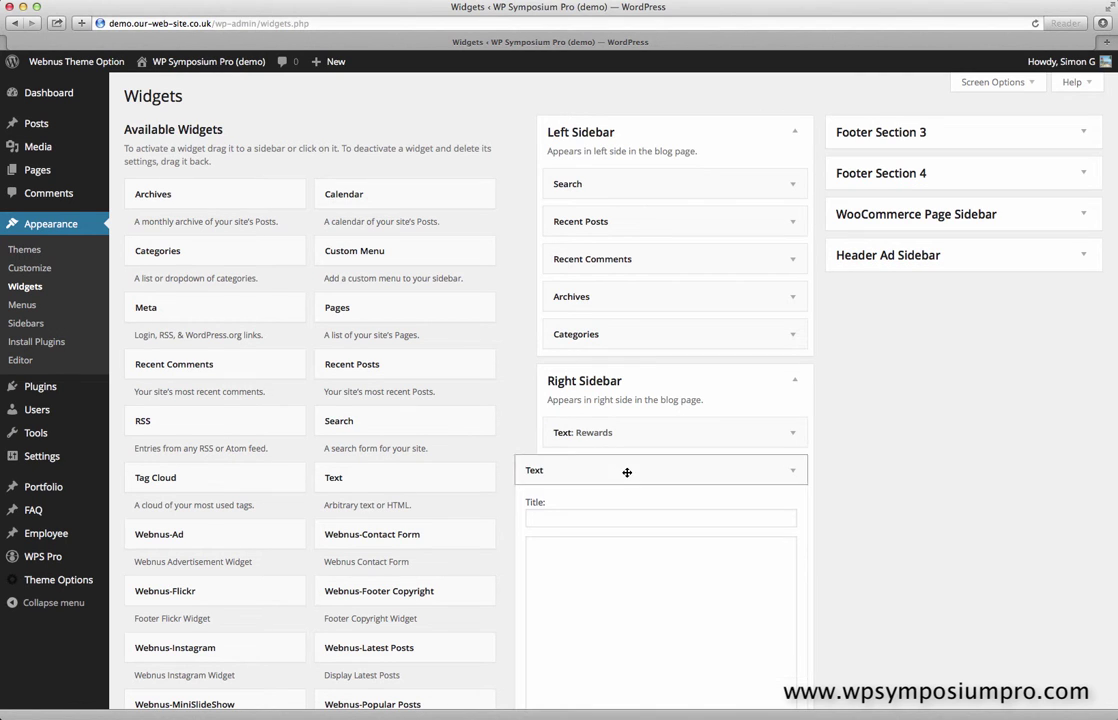
Title the new Text widget Badges, enter the placeholder shortcode [wps-badge slug="???"] as its content and save the widget.
left_click(596, 517)
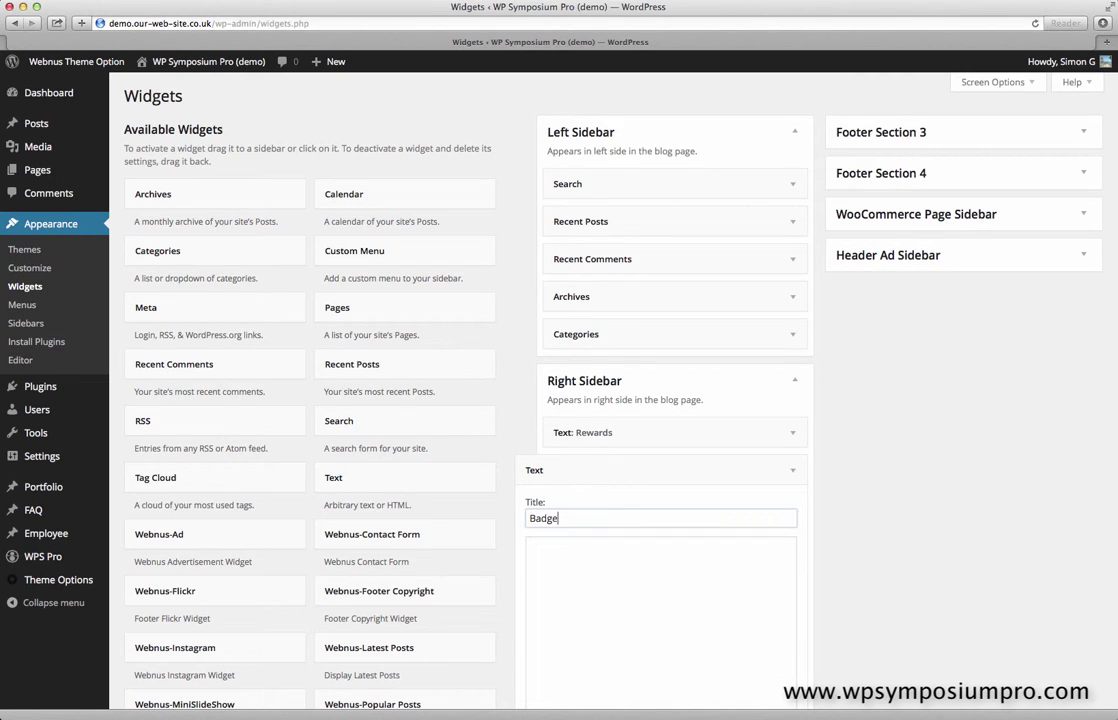
scroll(560, 400, "down", 3)
left_click(588, 444)
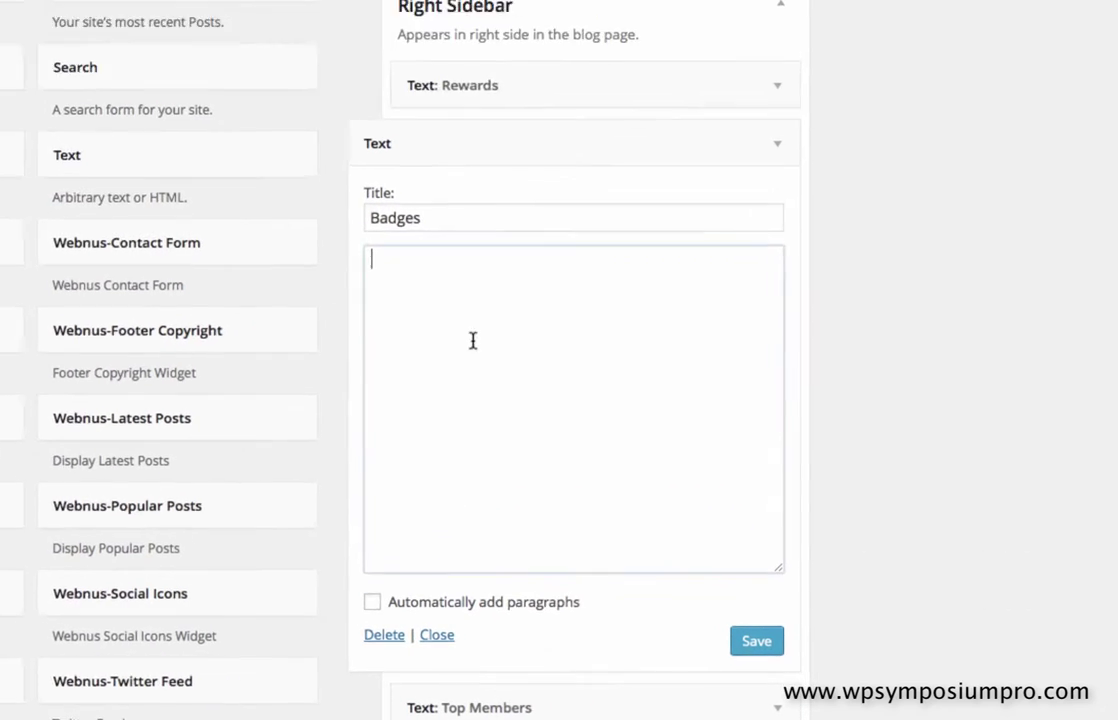
type("[wp")
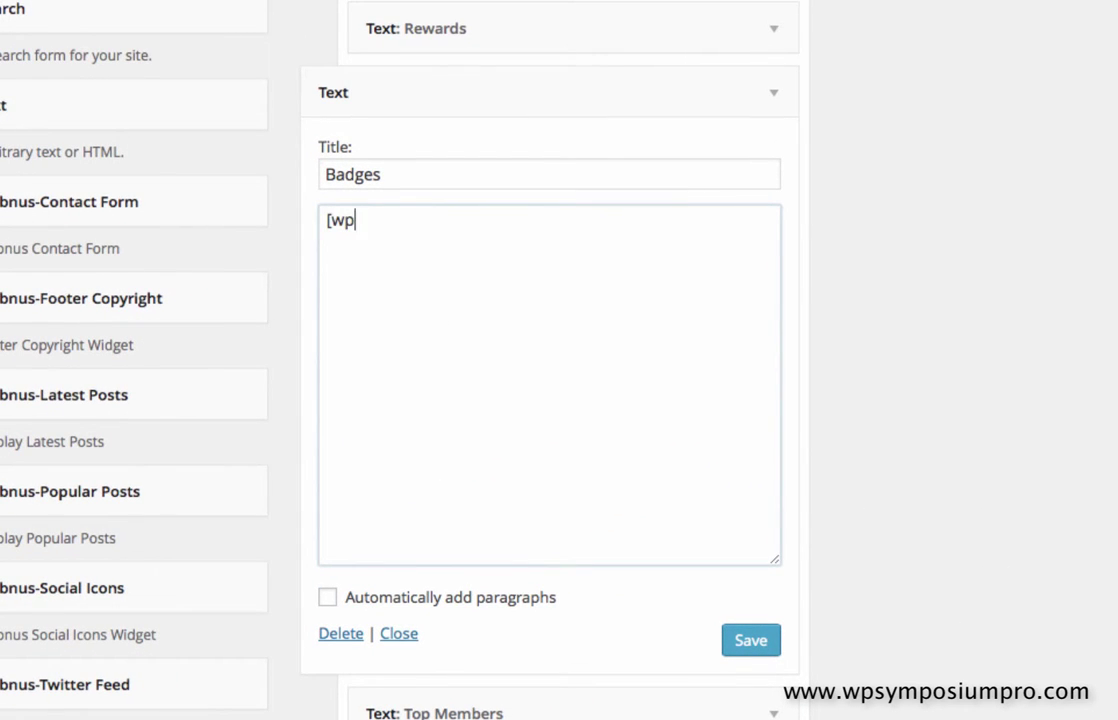
type("s-reward")
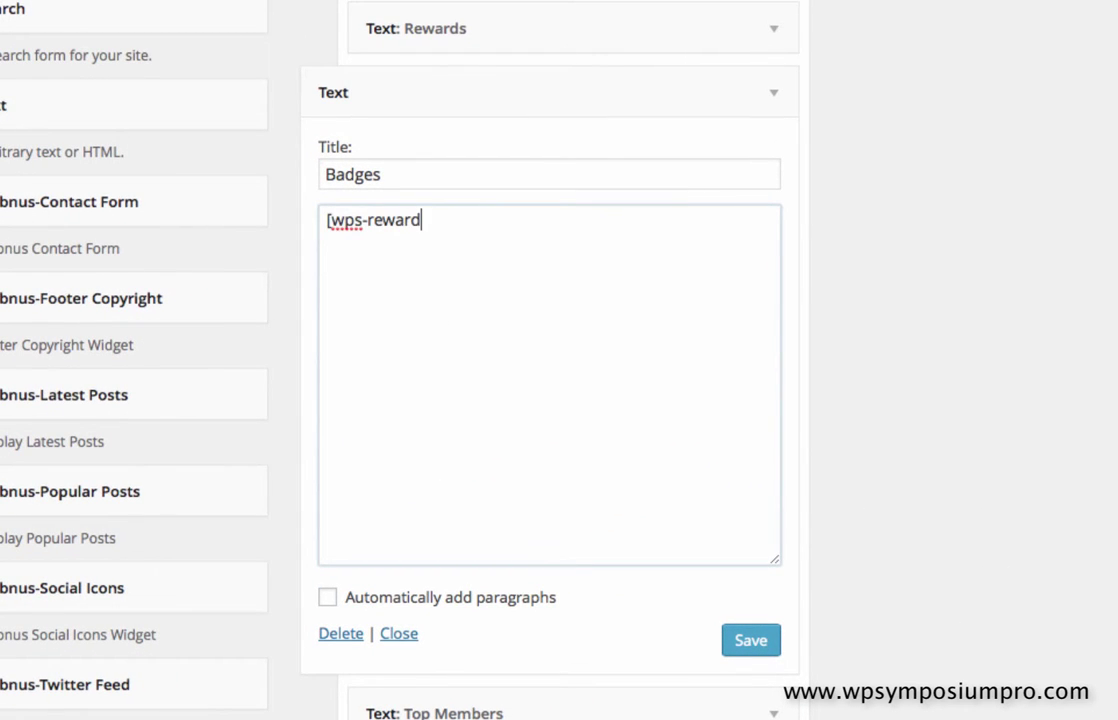
key("BackSpace")
key("BackSpace")
key("BackSpace")
key("BackSpace")
key("BackSpace")
key("BackSpace")
type("badge slug=\"")
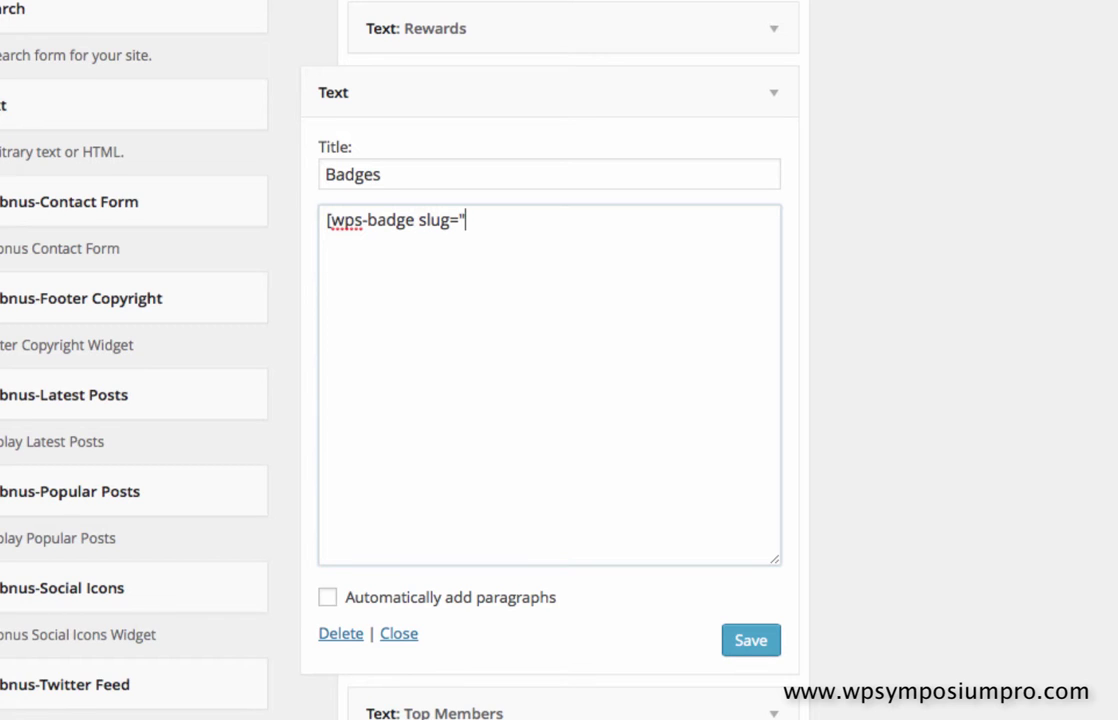
type("???")
left_click_drag(464, 219, 476, 217)
left_click(750, 640)
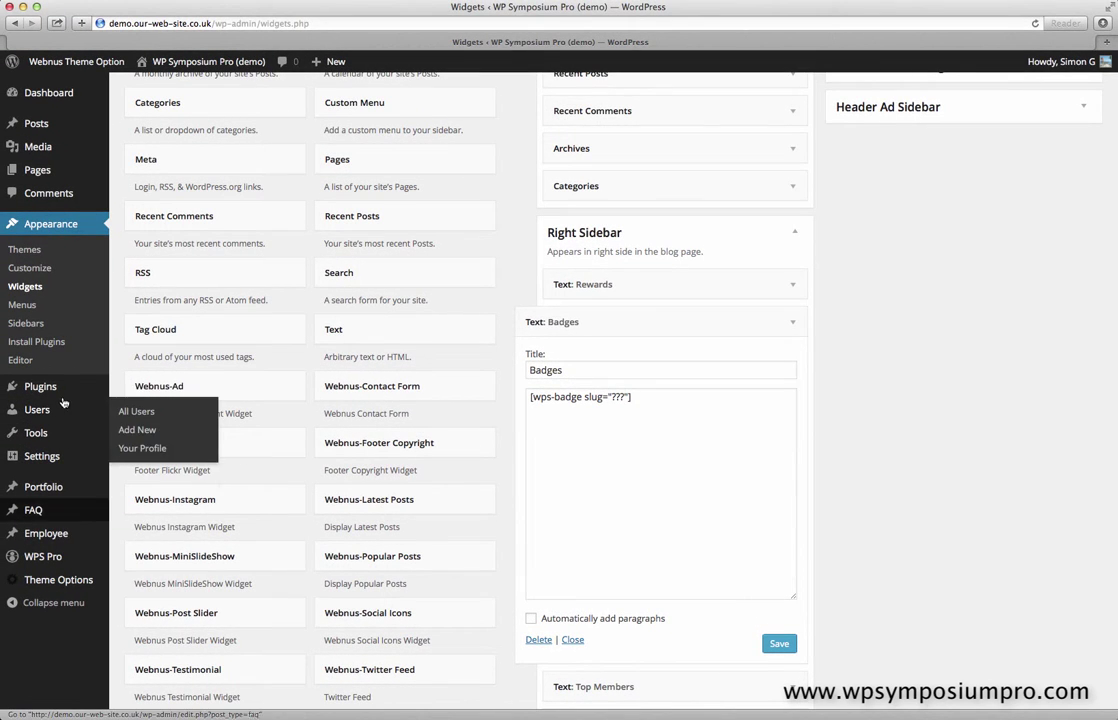
Go to the WPS Pro Rewards list and copy the slug of the "Adding a new activity post" reward.
mouse_move(85, 558)
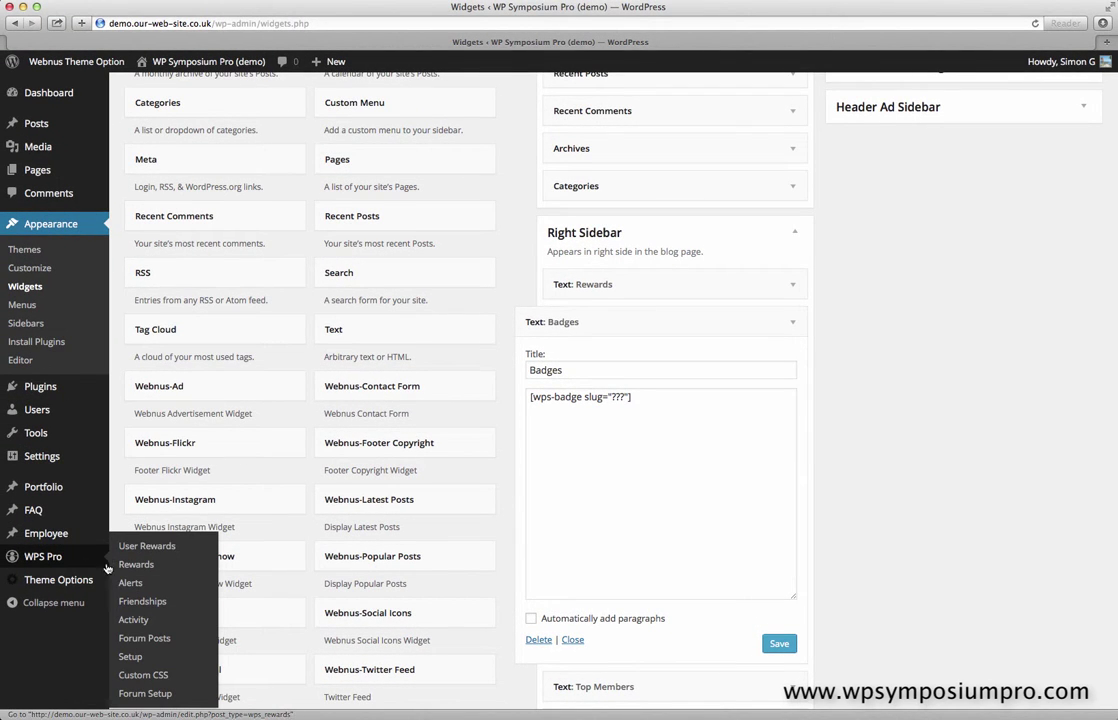
left_click(122, 566)
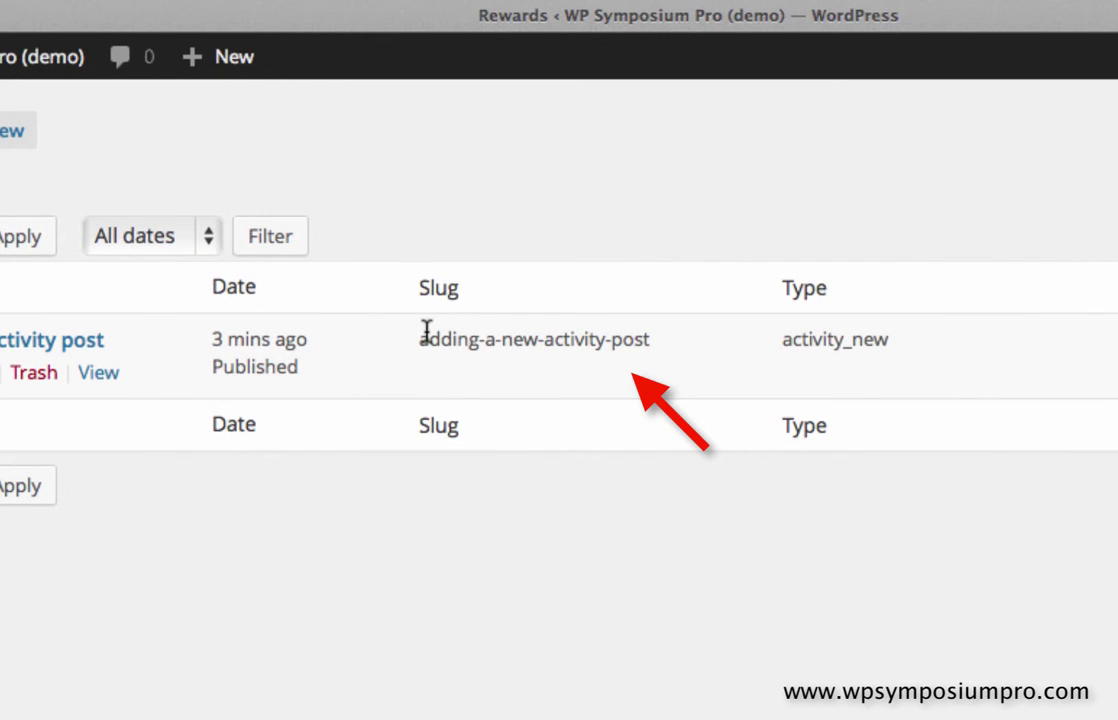
left_click_drag(420, 339, 642, 355)
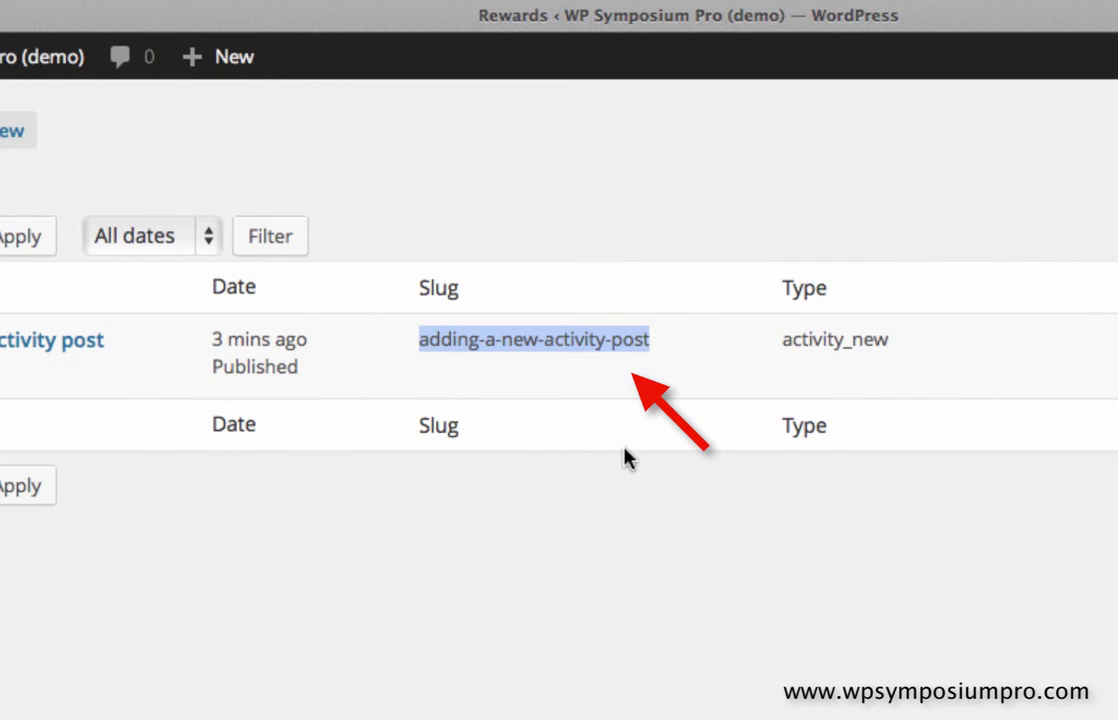
right_click(592, 345)
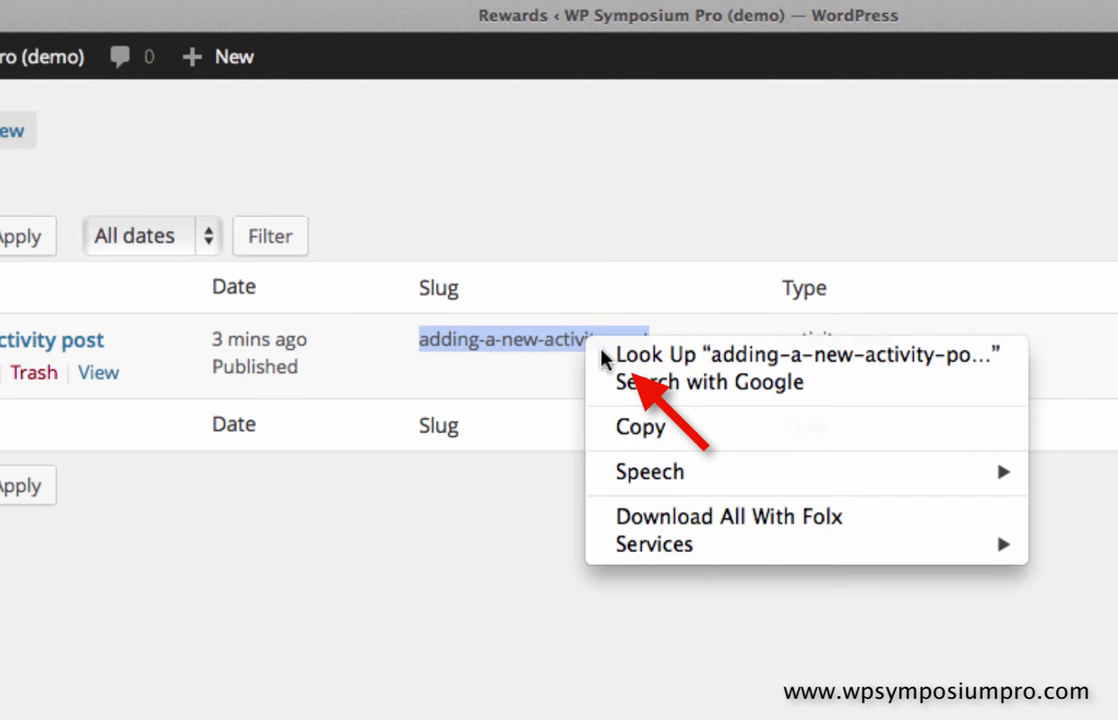
left_click(639, 429)
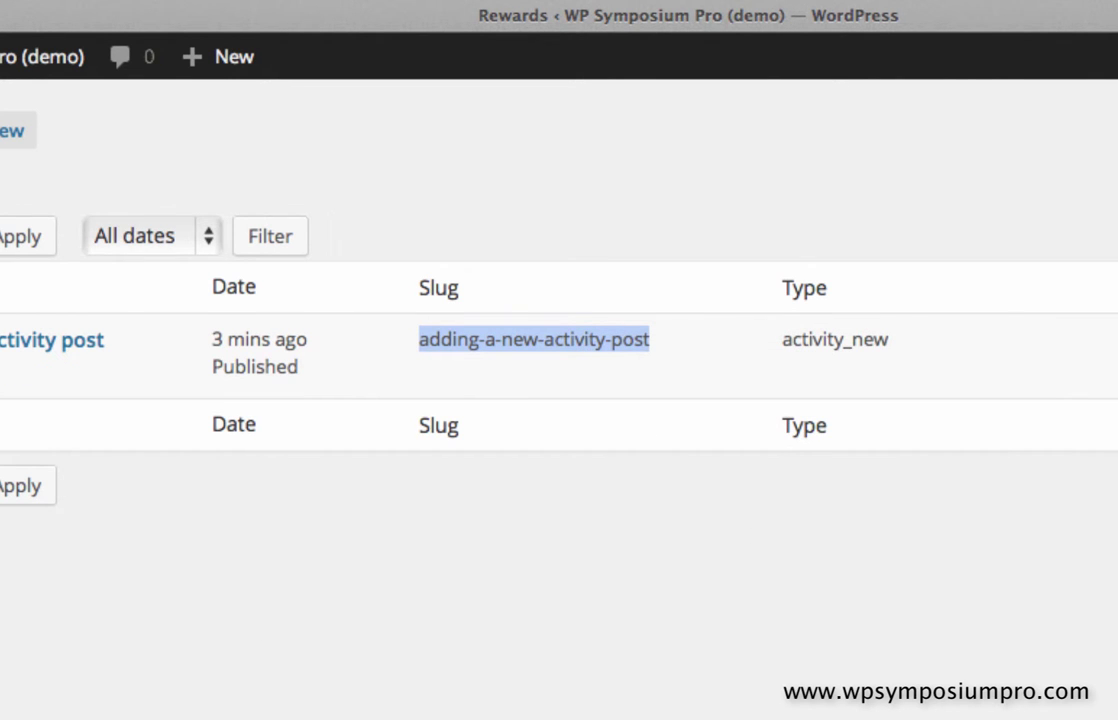
Return to widget management, replace the ??? in the Right Sidebar's Badges widget with the slug adding-a-new-activity-post and save it.
mouse_move(60, 224)
left_click(134, 264)
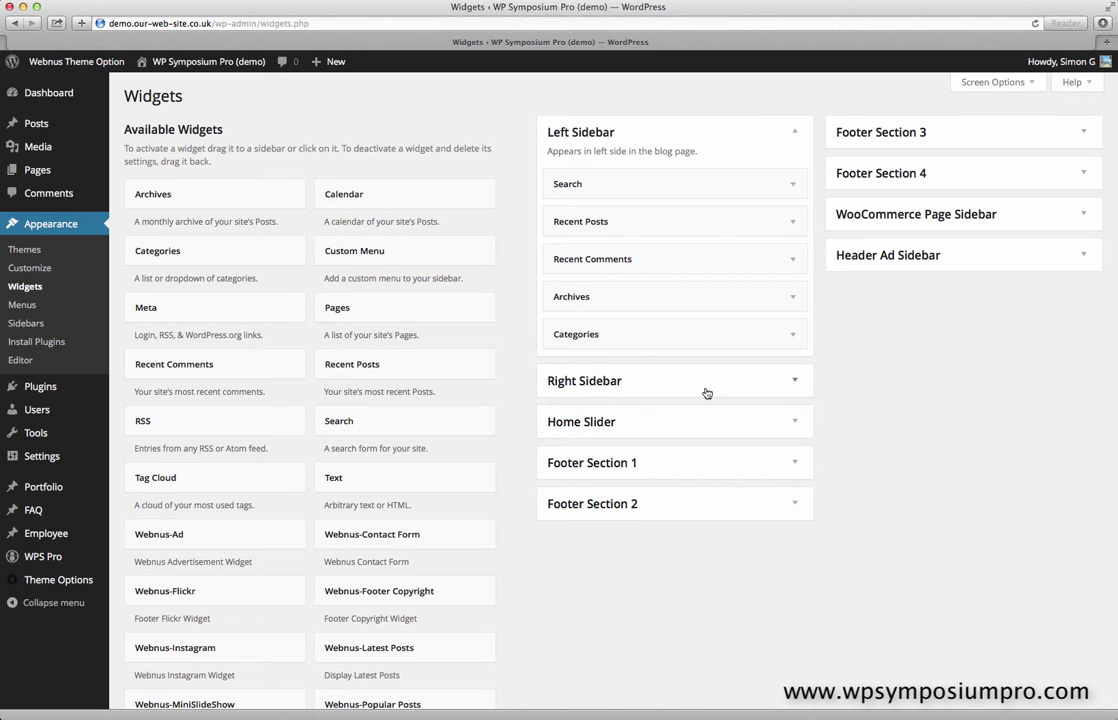
left_click(704, 391)
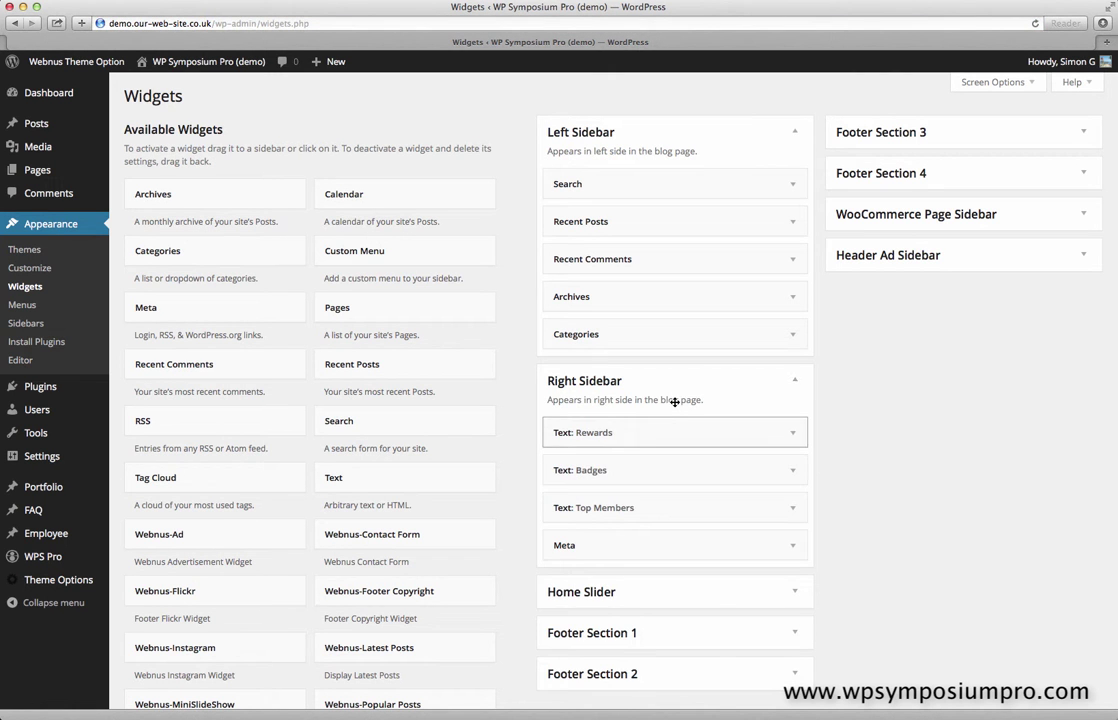
left_click(641, 466)
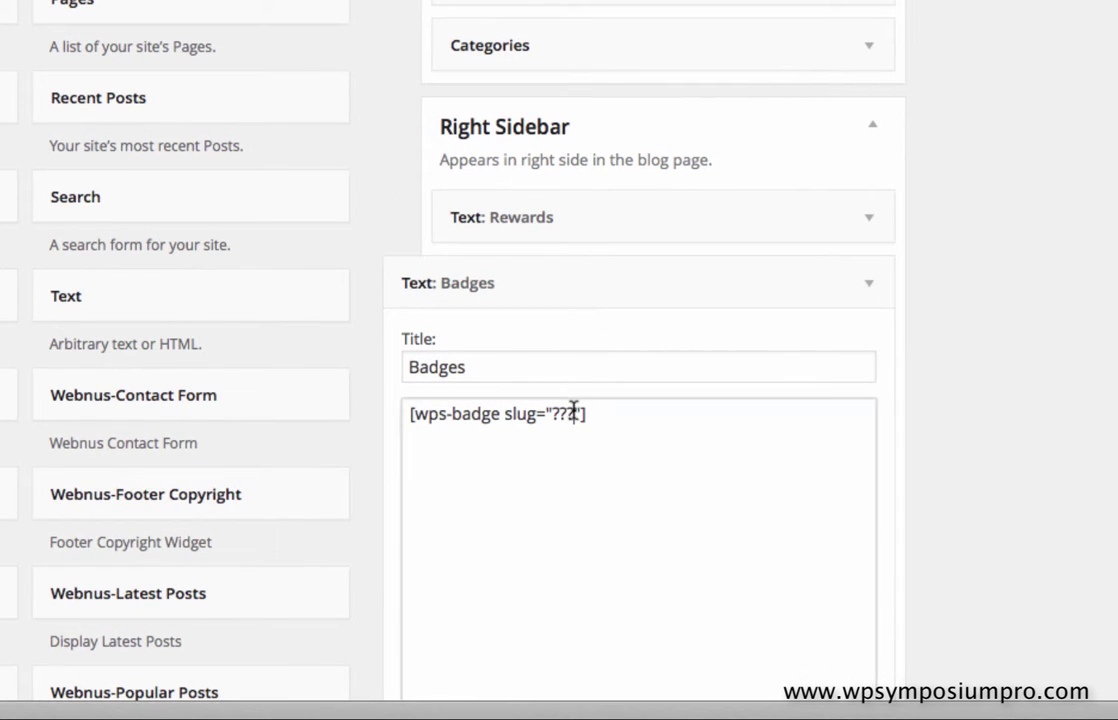
left_click_drag(574, 412, 555, 416)
right_click(556, 414)
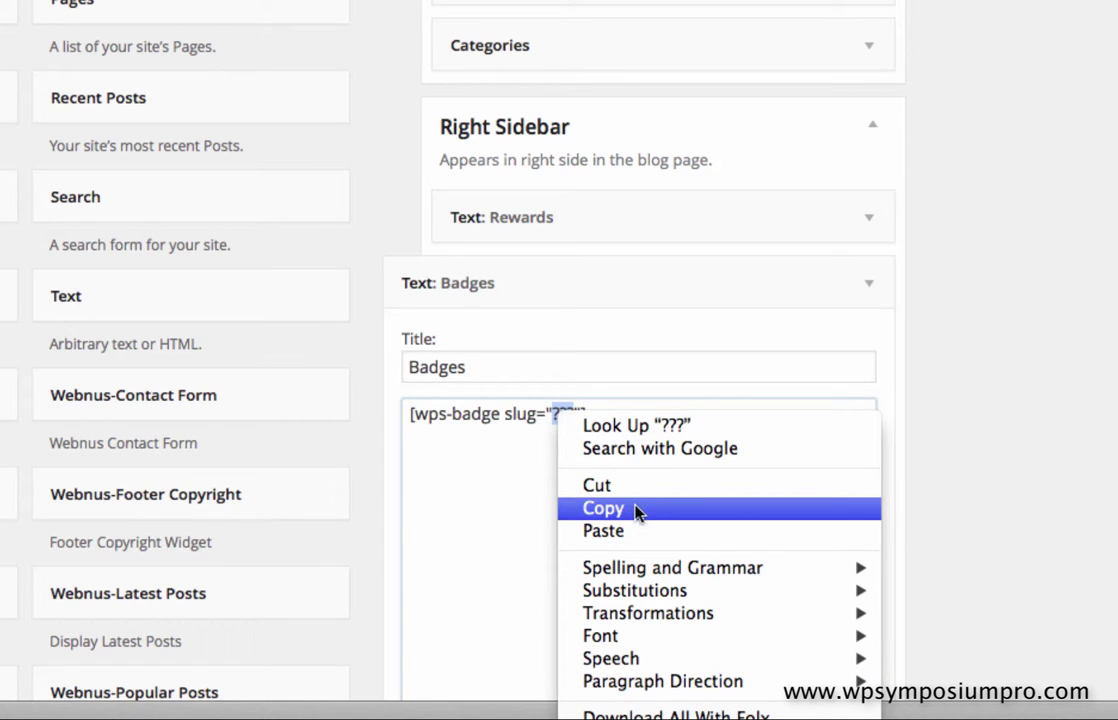
left_click(661, 534)
scroll(1053, 466, "down", 3)
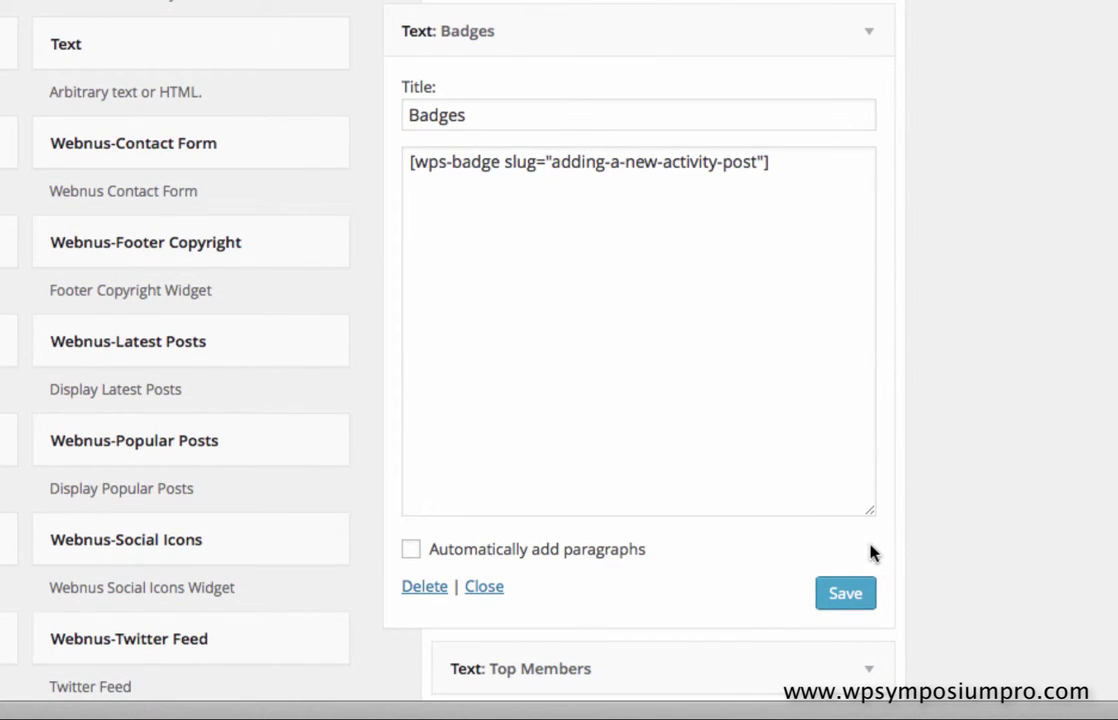
left_click(860, 594)
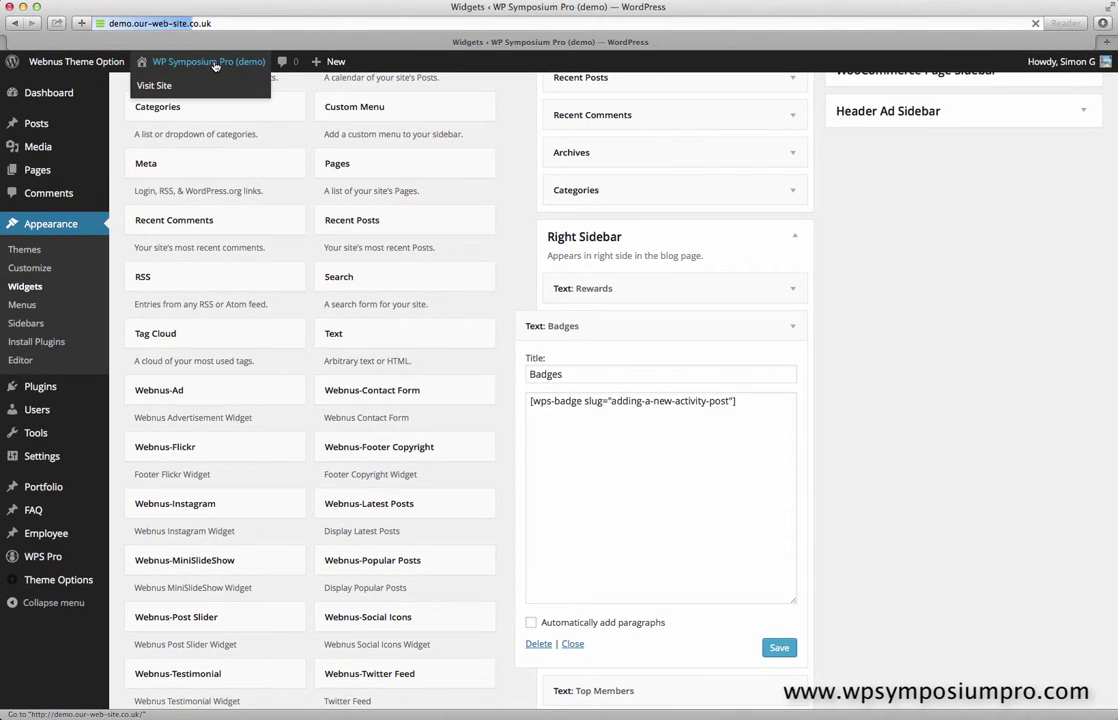
Visit the site's Profile page and check the badge in the Badges sidebar widget.
left_click(215, 66)
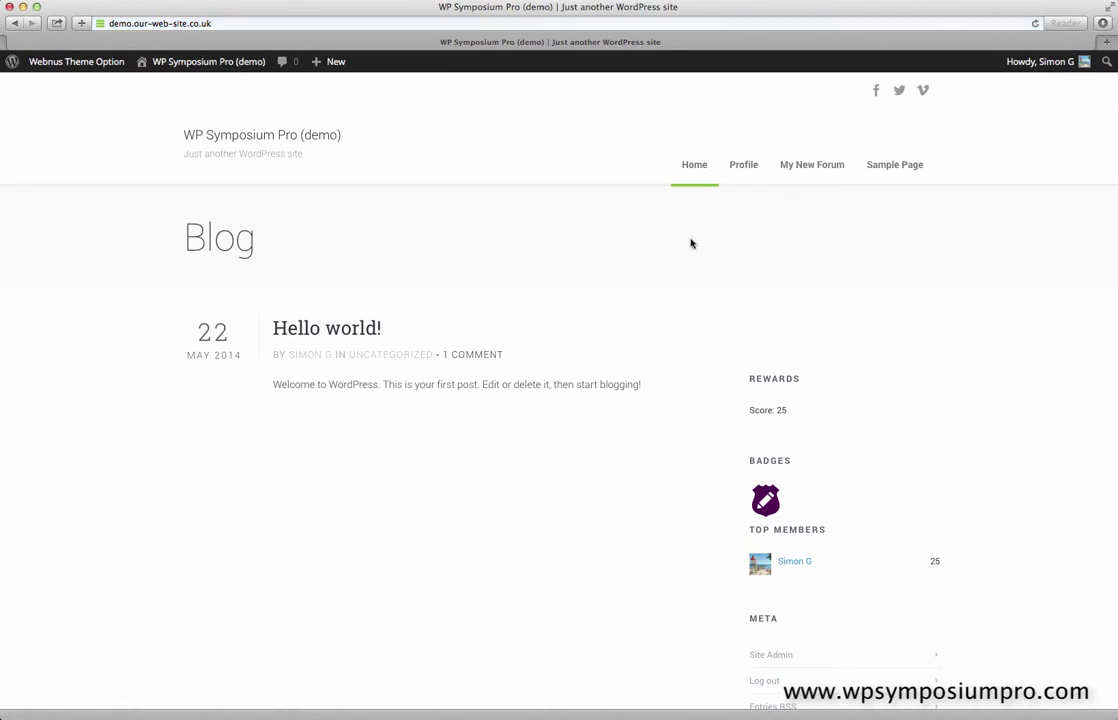
left_click(746, 167)
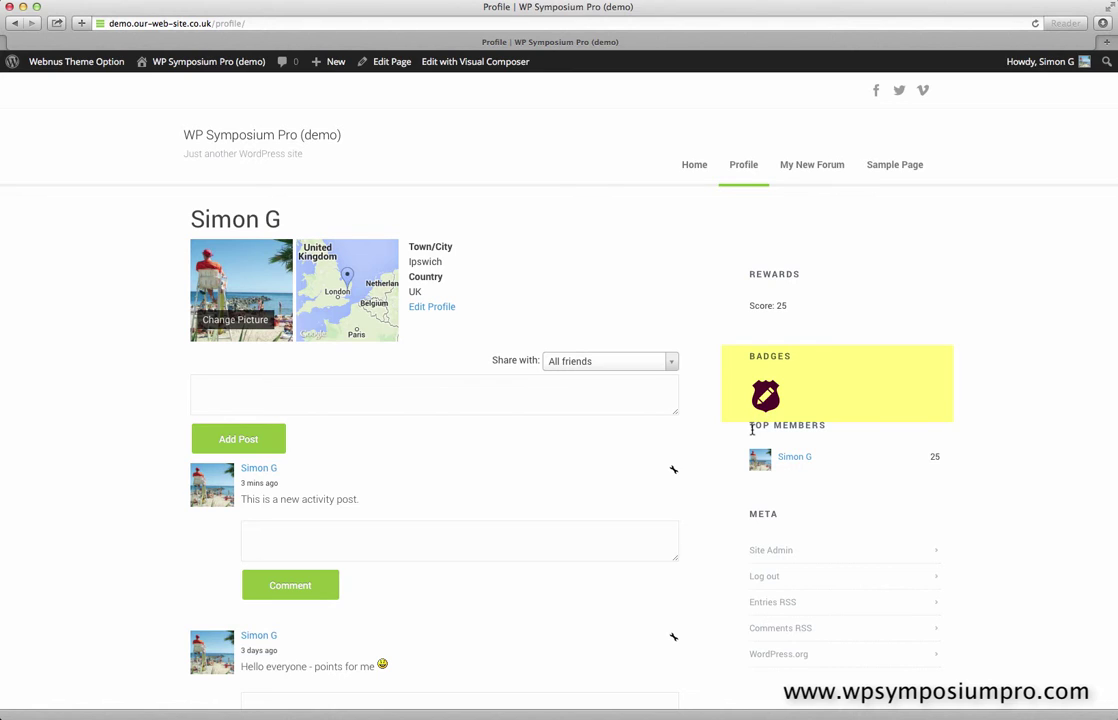
scroll(748, 427, "down", 3)
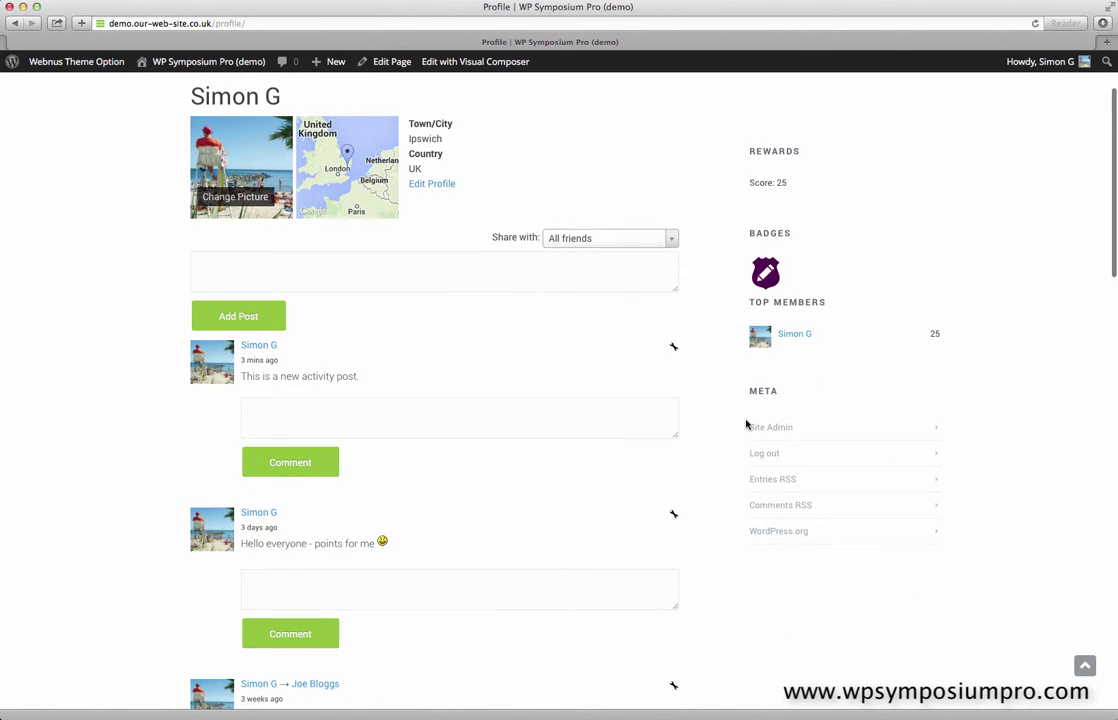
scroll(379, 274, "up", 1)
Return to the admin dashboard and start a new reward from the WPS Pro Rewards list.
mouse_move(160, 62)
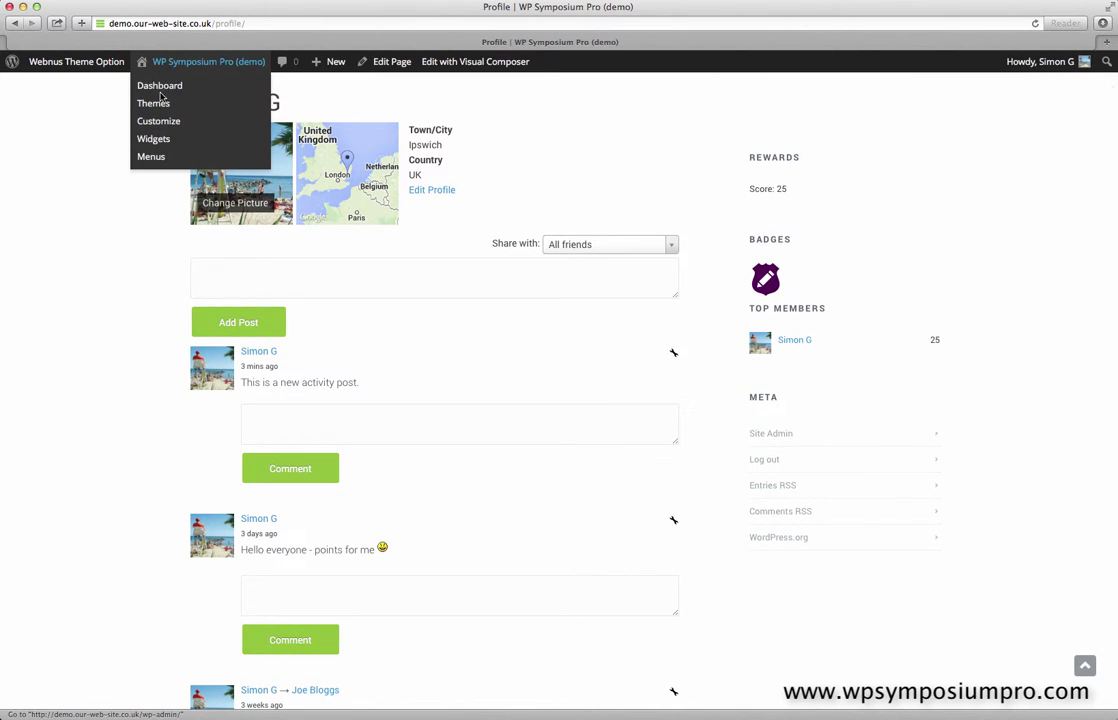
left_click(160, 88)
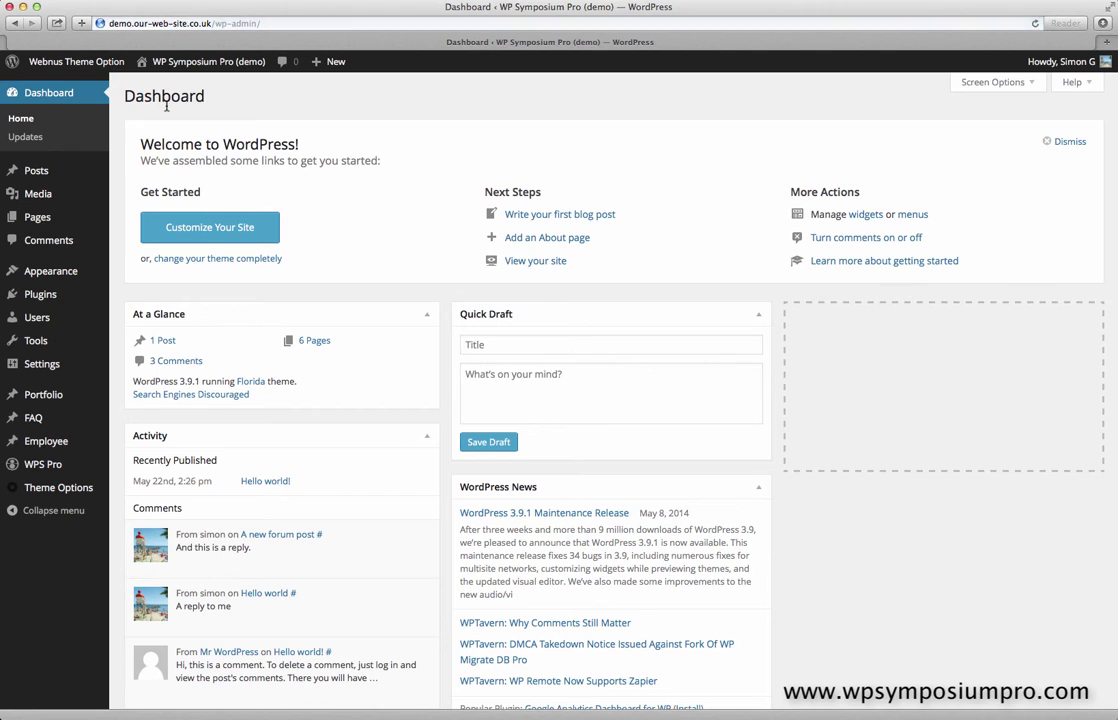
mouse_move(81, 461)
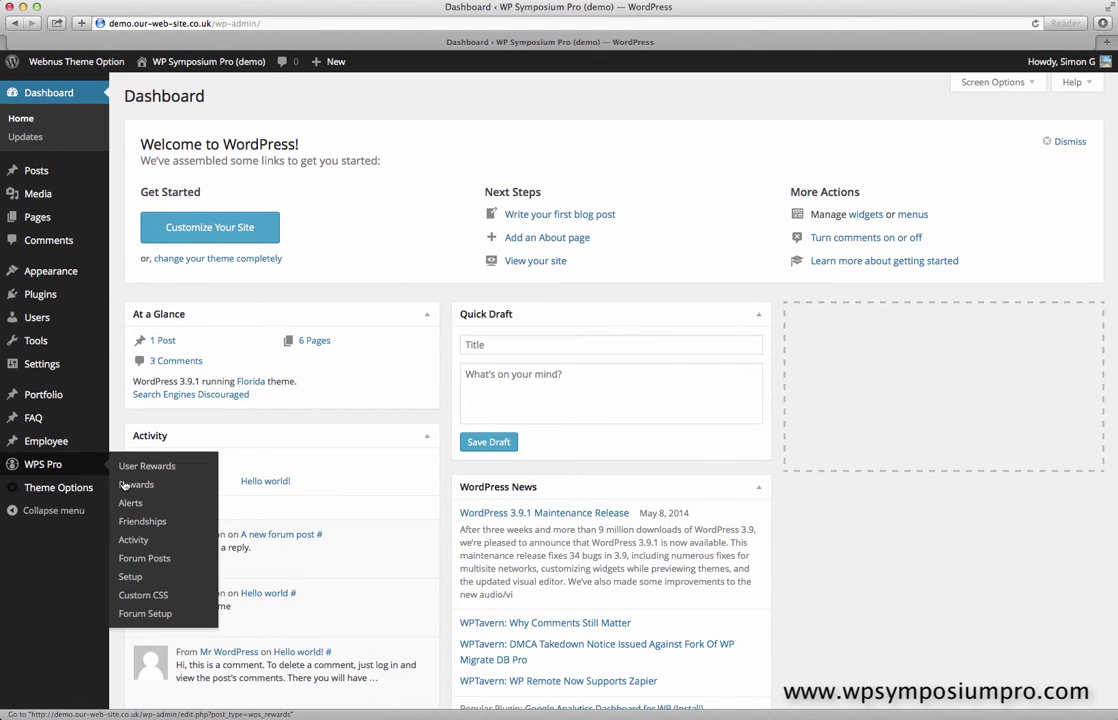
left_click(124, 484)
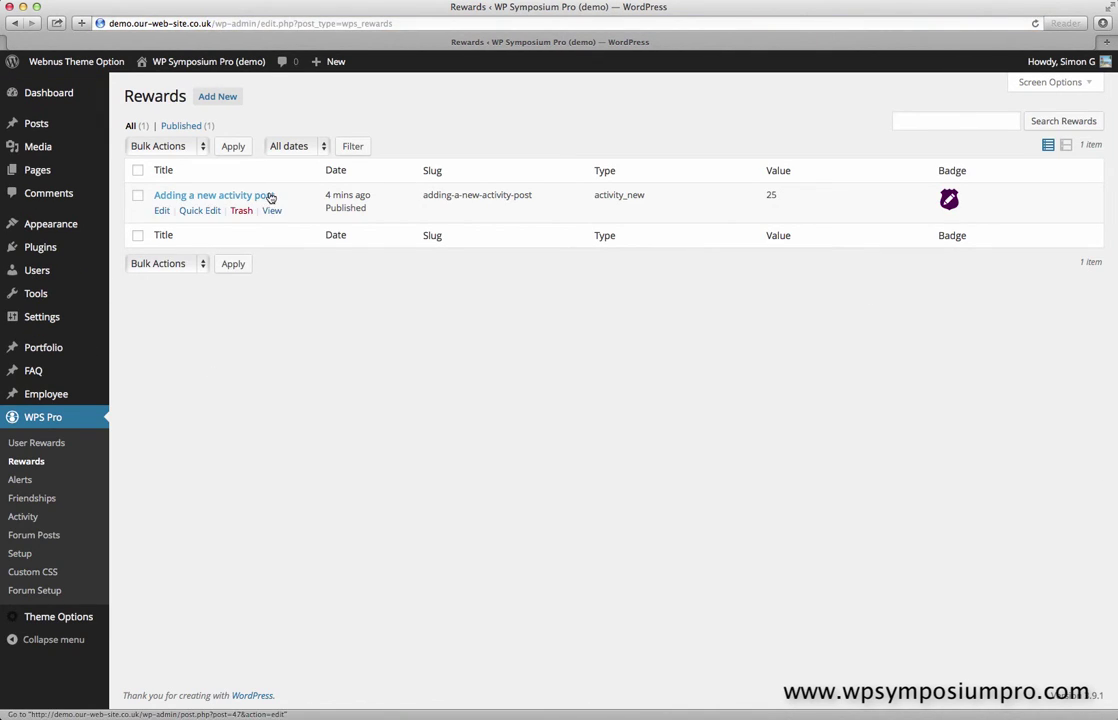
left_click(230, 99)
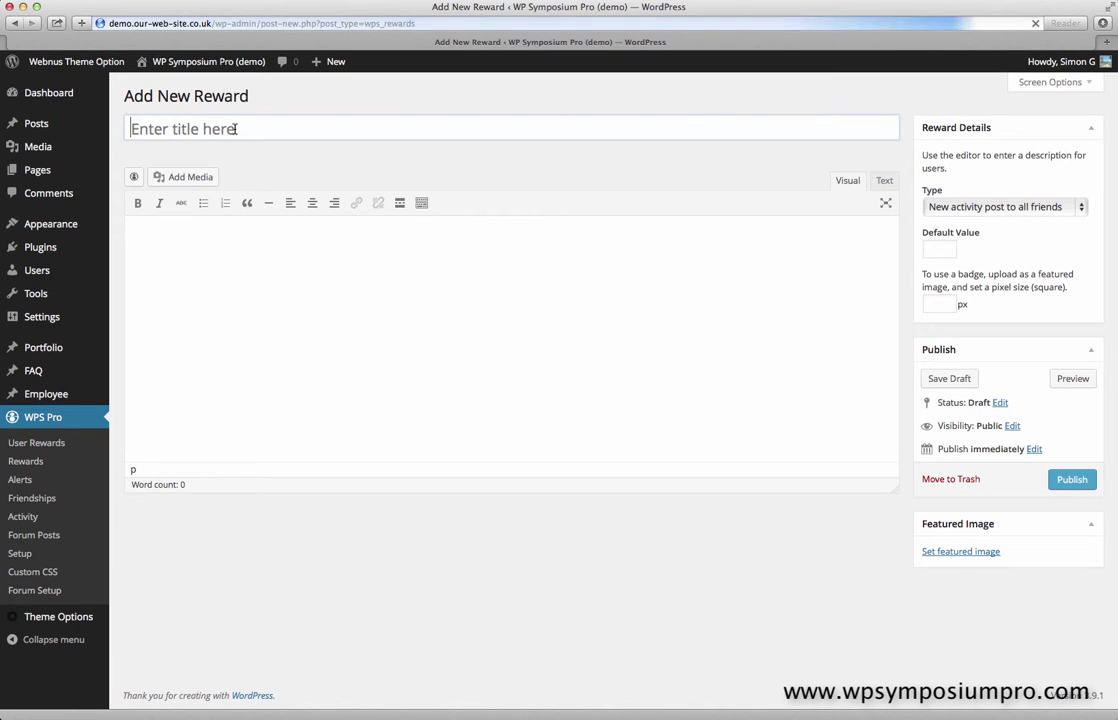
Title the new reward "Added lots of activity posts" and enter the description "Reward for lots of activity posts.".
type("Ad")
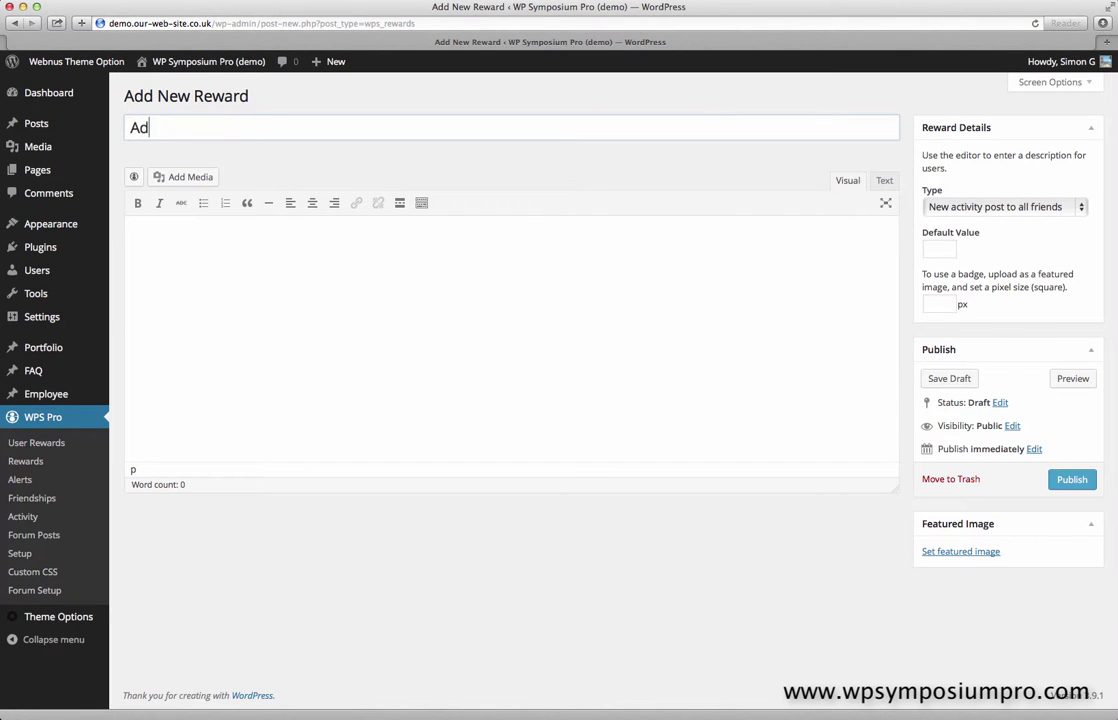
type("ded lots of ativ")
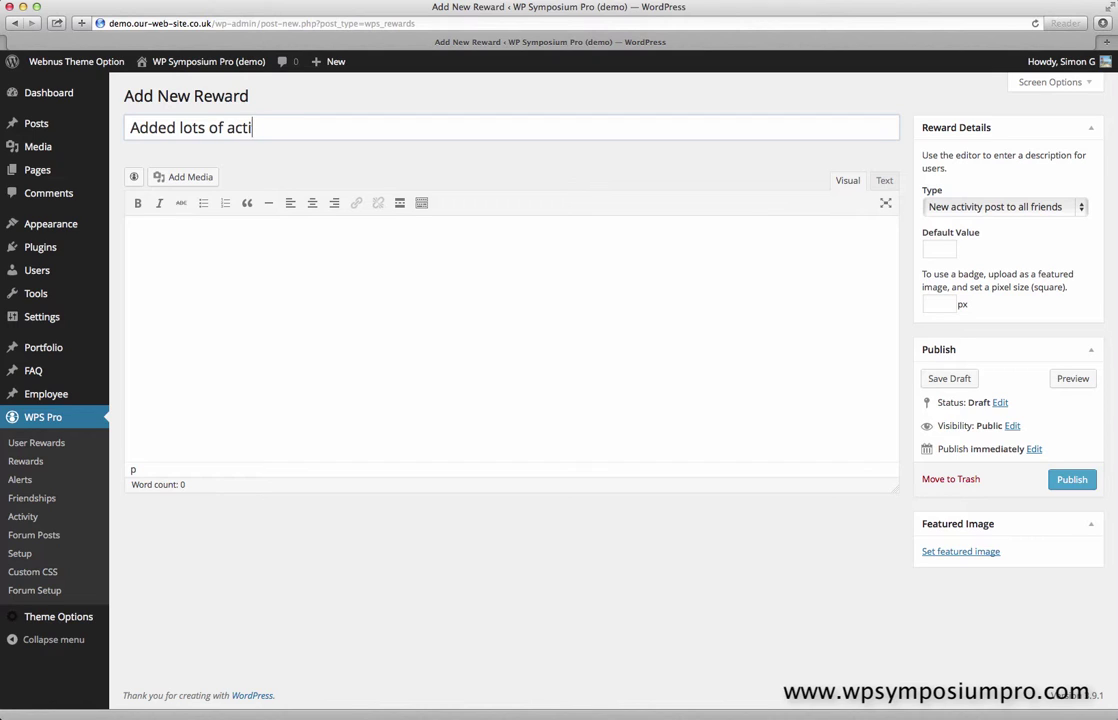
key("BackSpace")
key("BackSpace")
type("ate post")
key("shift+Left")
key("shift+Left")
key("BackSpace")
type("ity")
key("Tab")
type("Reward for")
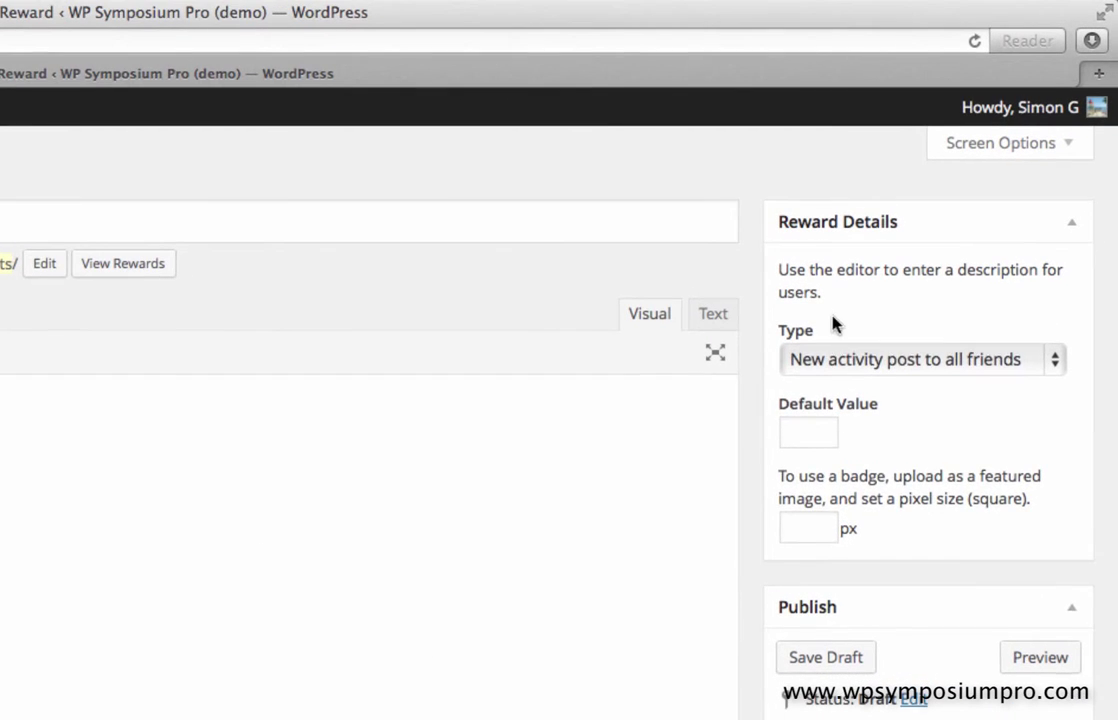
Set the reward type to Badge for post count, counting New activity post to all friends, with post count 3 and badge size 48 px.
left_click(957, 207)
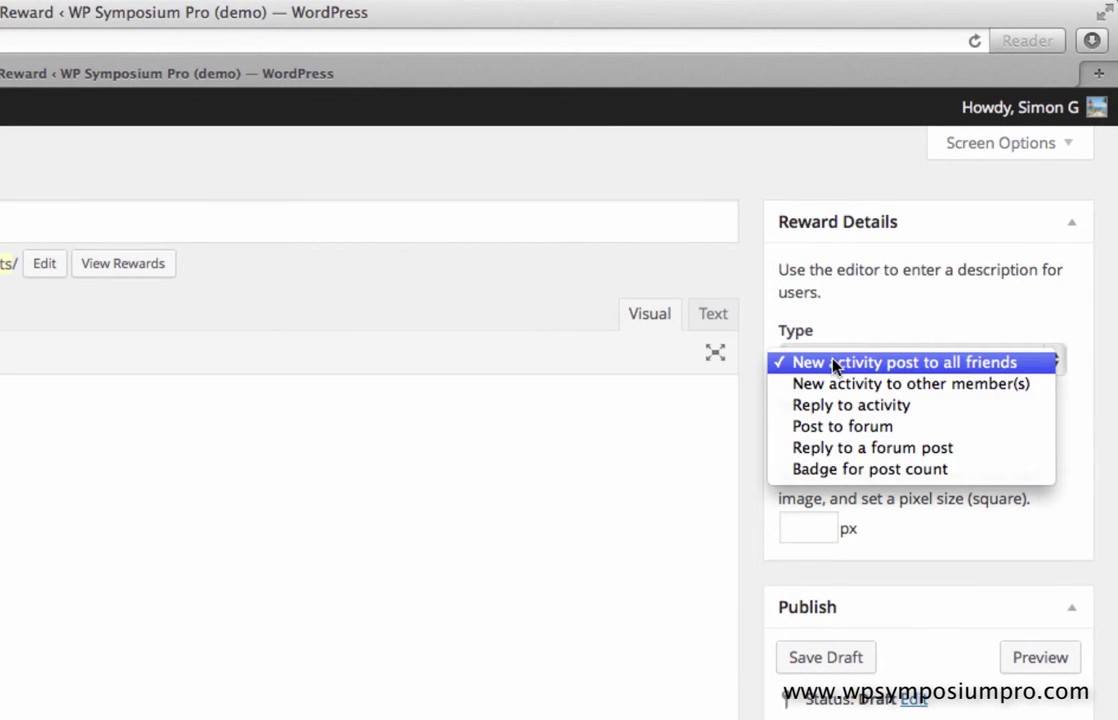
left_click(919, 472)
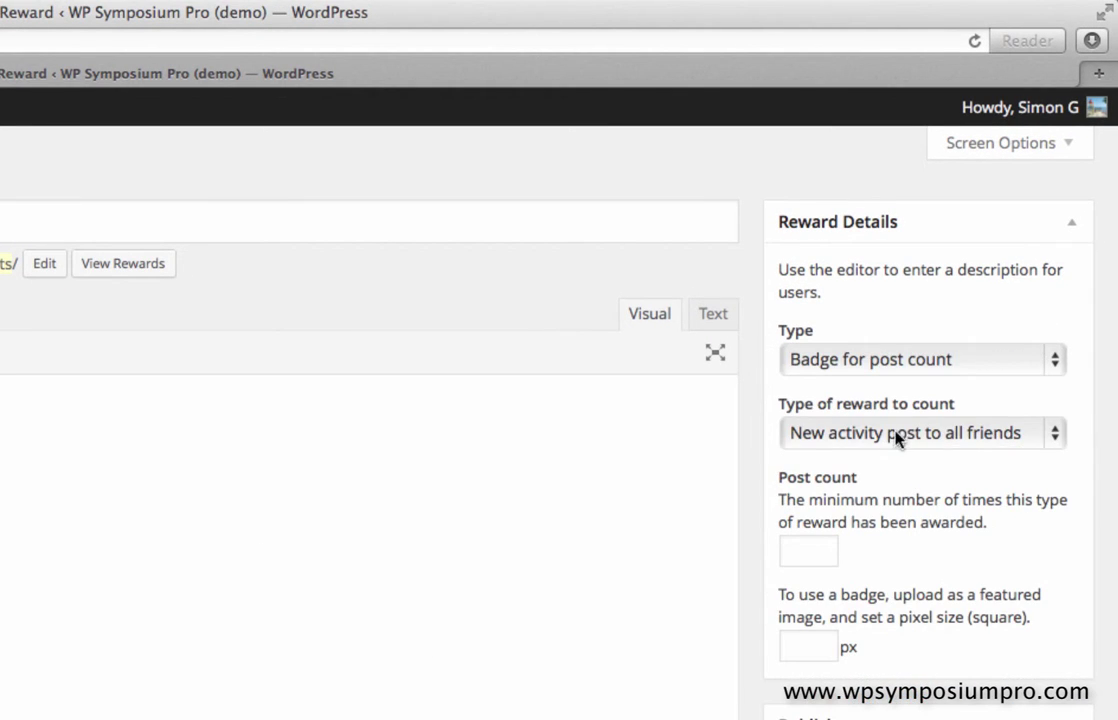
left_click(890, 436)
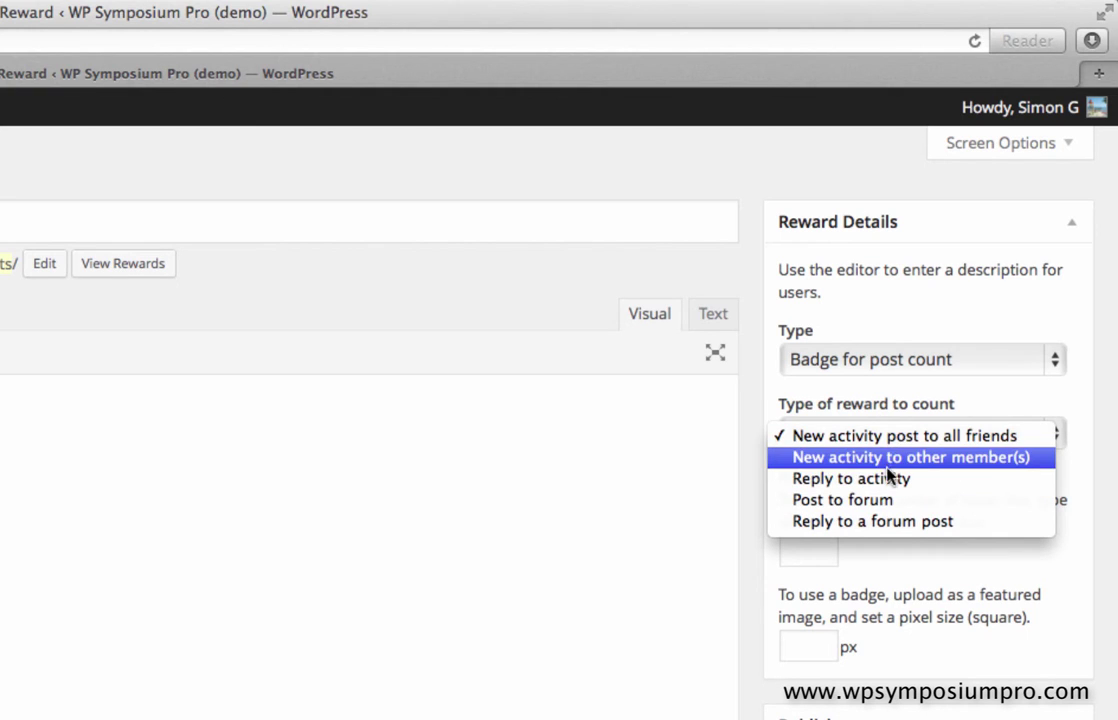
left_click(907, 441)
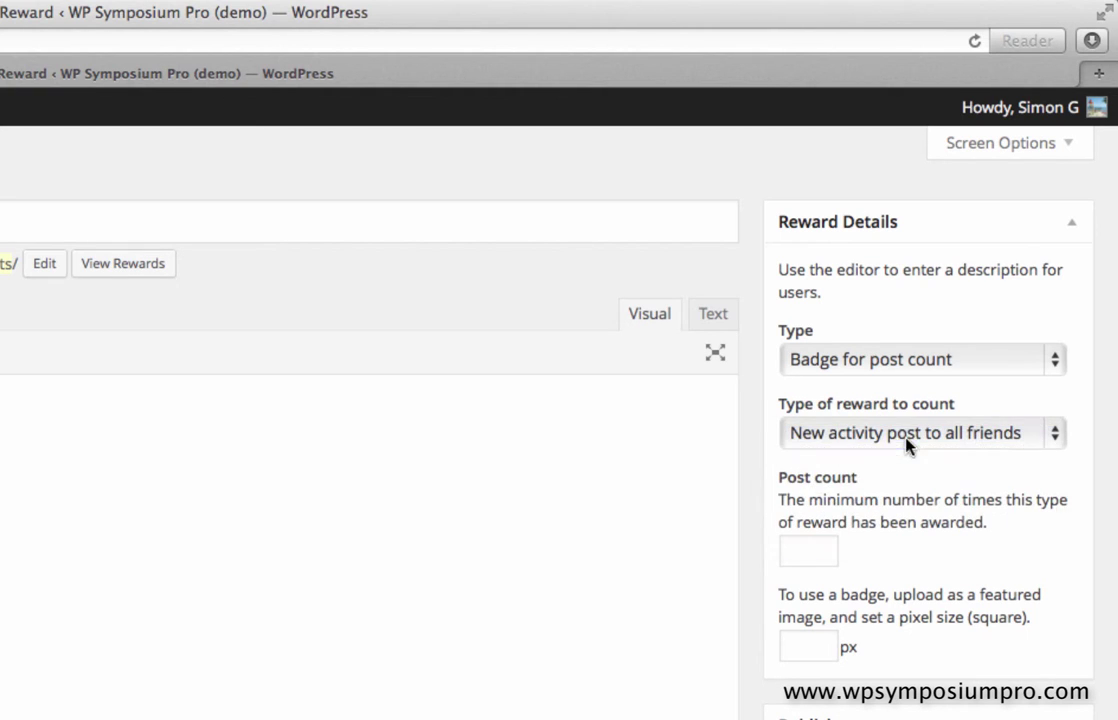
left_click(818, 550)
type("3")
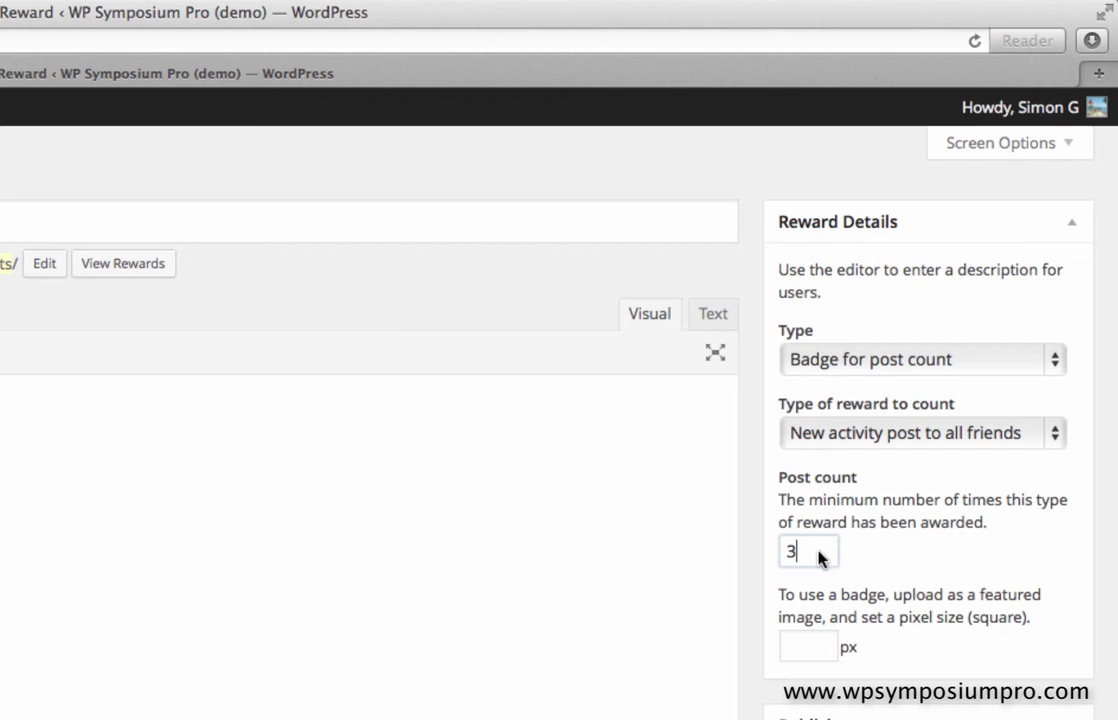
left_click(817, 651)
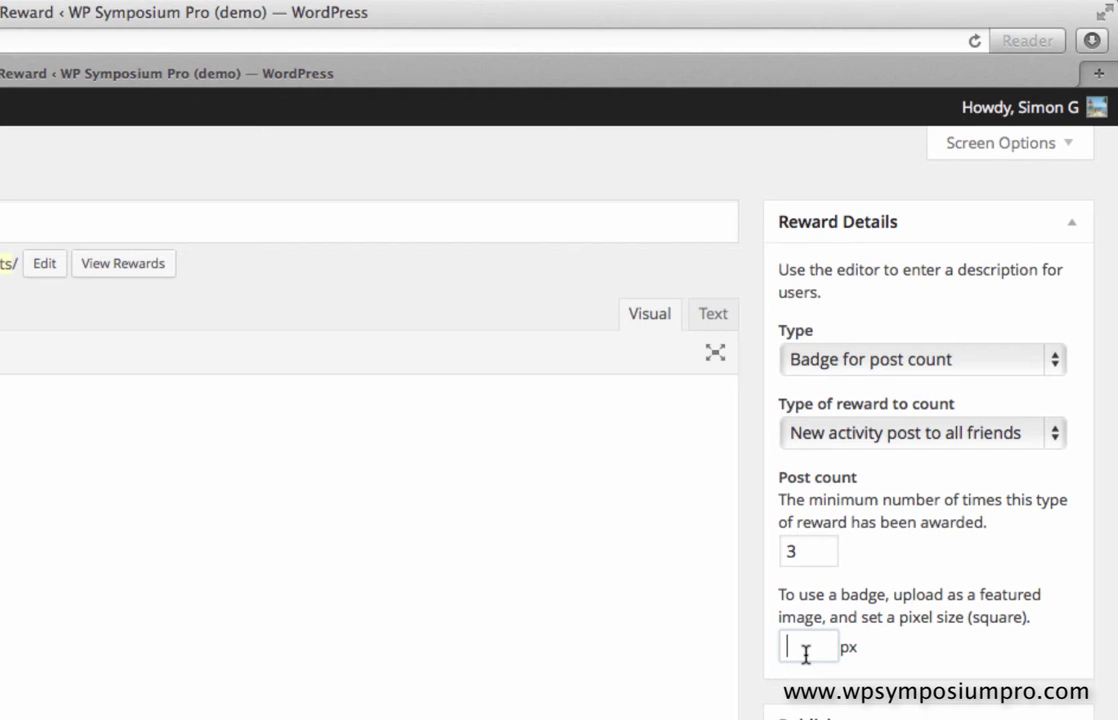
type("48")
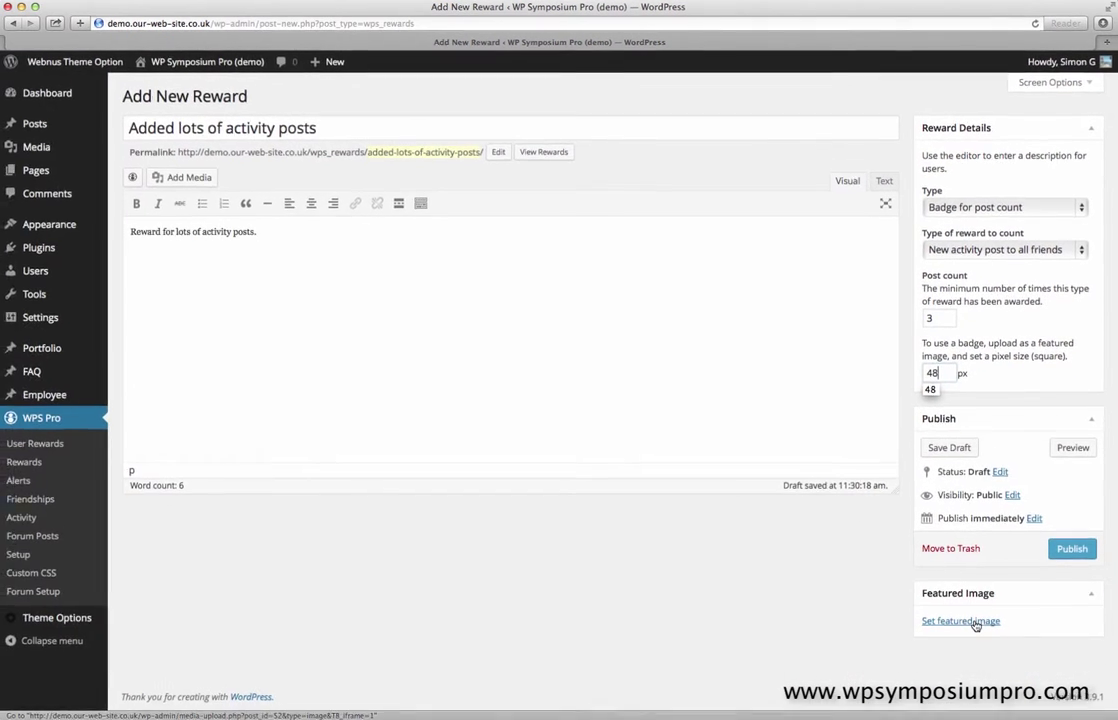
Upload badge_edit_gold.png from the Desktop as the reward's featured image and publish the reward.
left_click(960, 689)
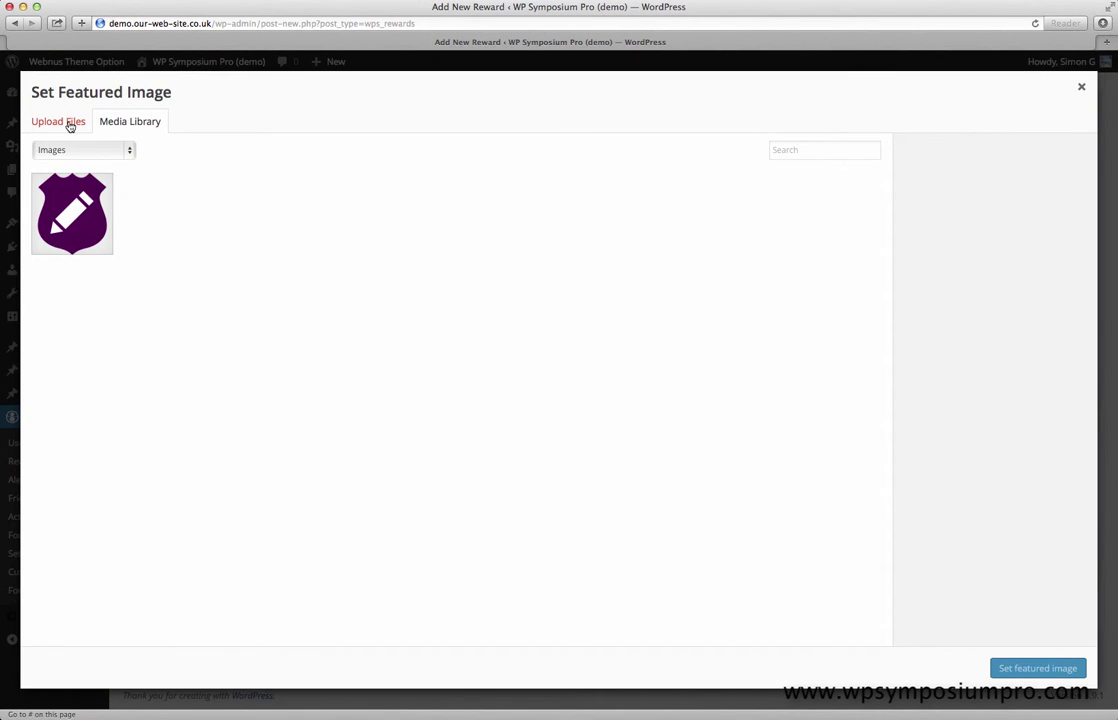
left_click(60, 116)
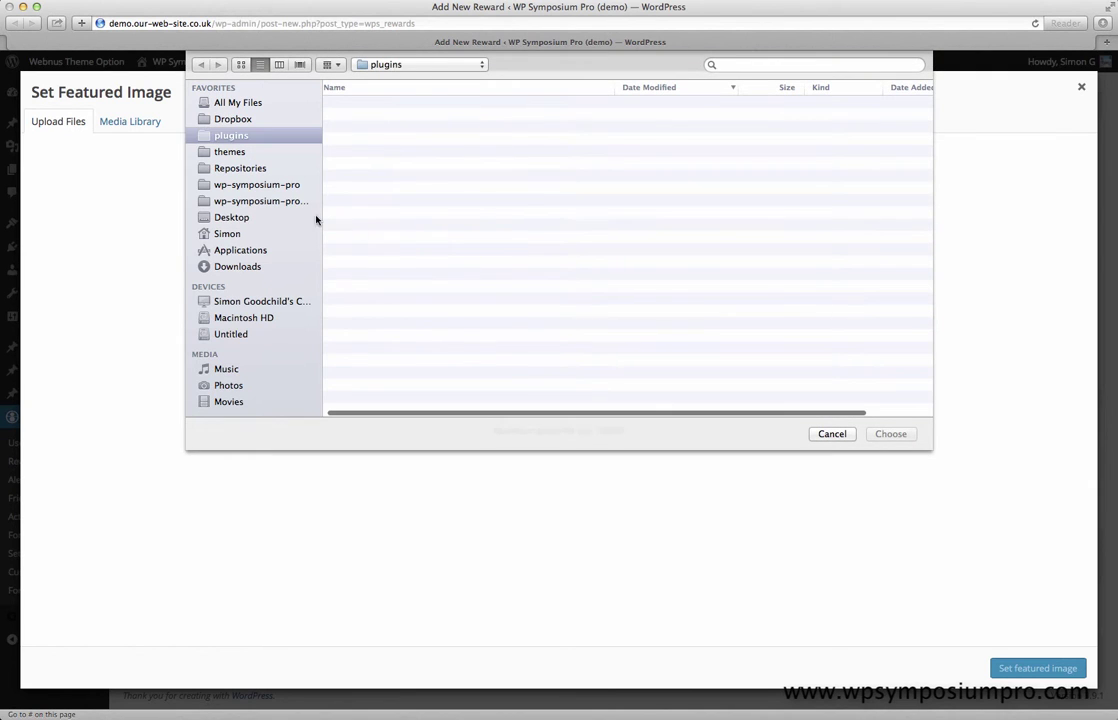
left_click(233, 218)
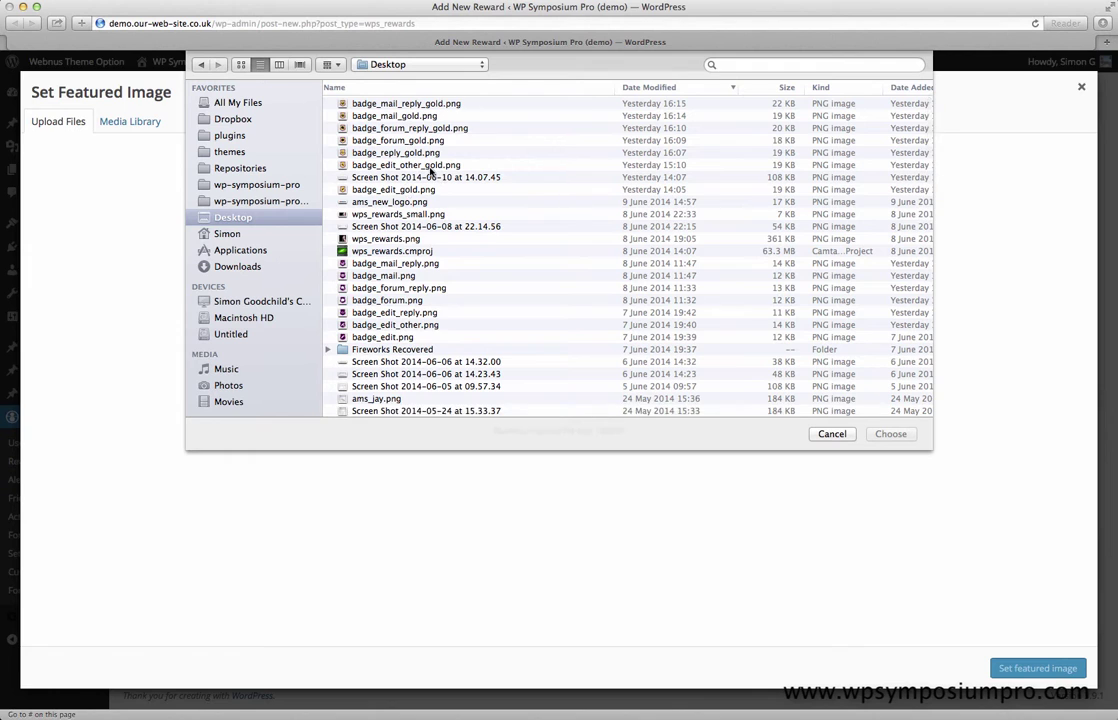
double_click(396, 190)
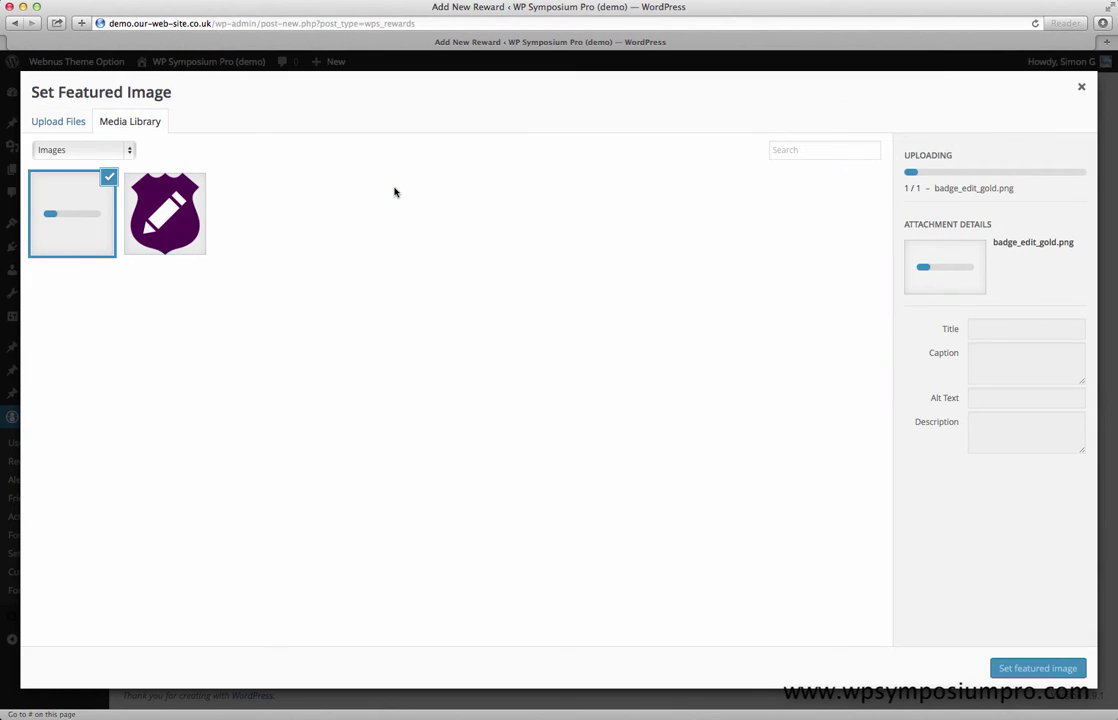
left_click(1011, 667)
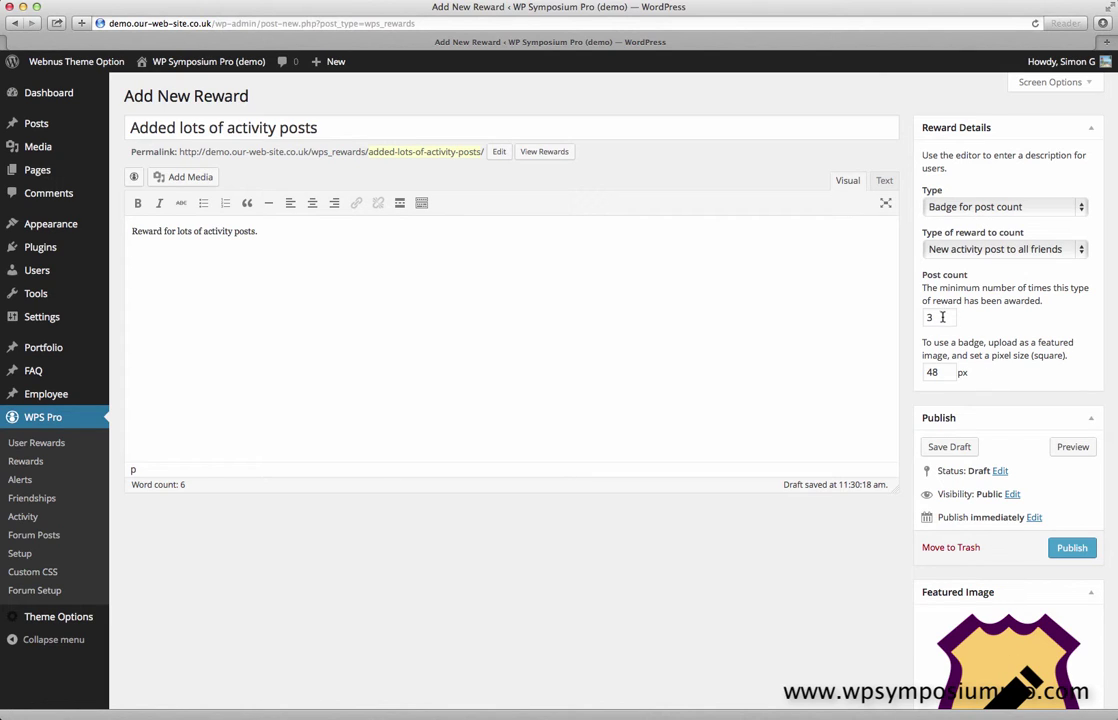
left_click(1072, 547)
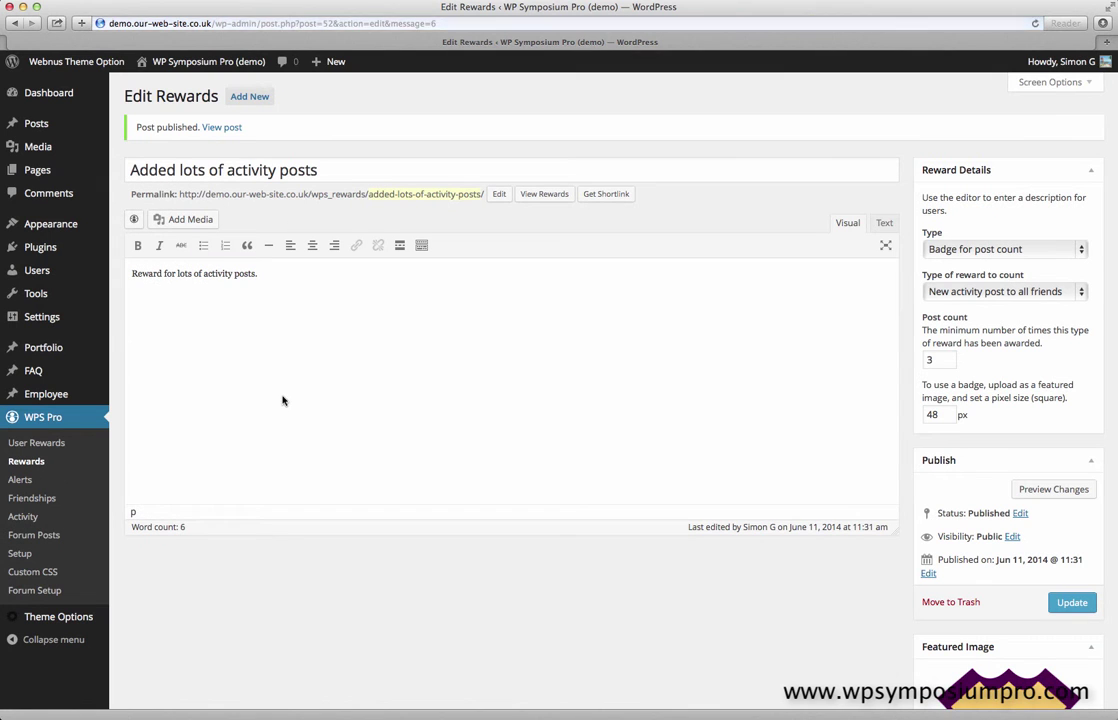
Copy the slug added-lots-of-activity-posts from the WPS Pro Rewards list.
left_click(43, 466)
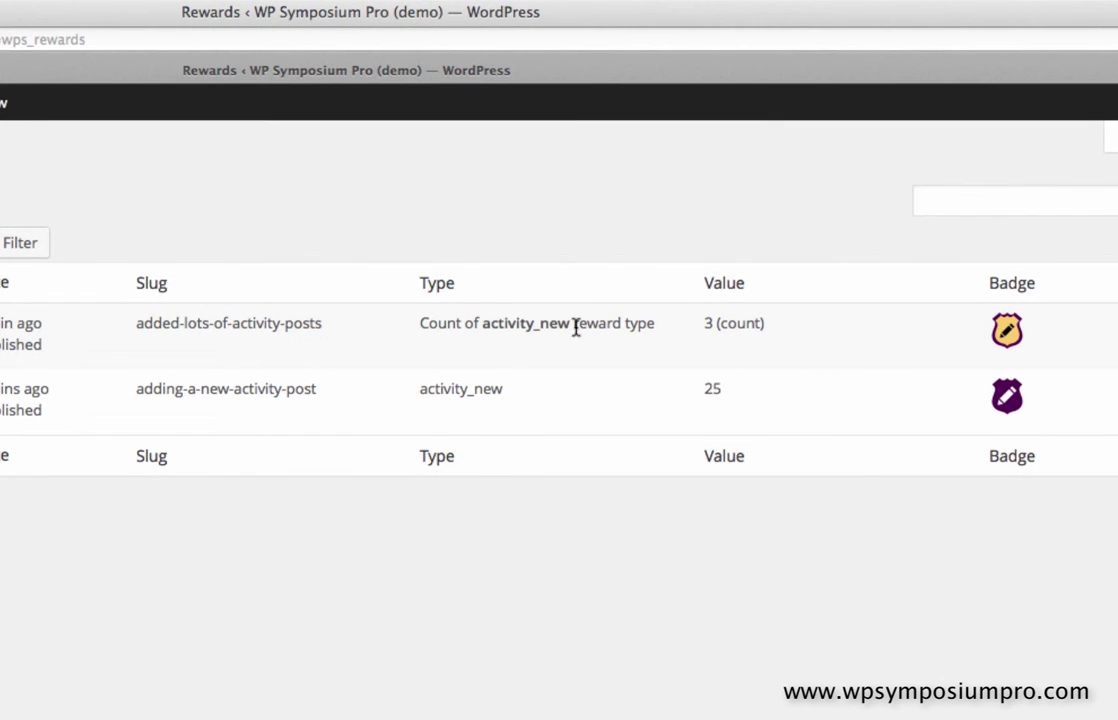
left_click_drag(519, 390, 420, 390)
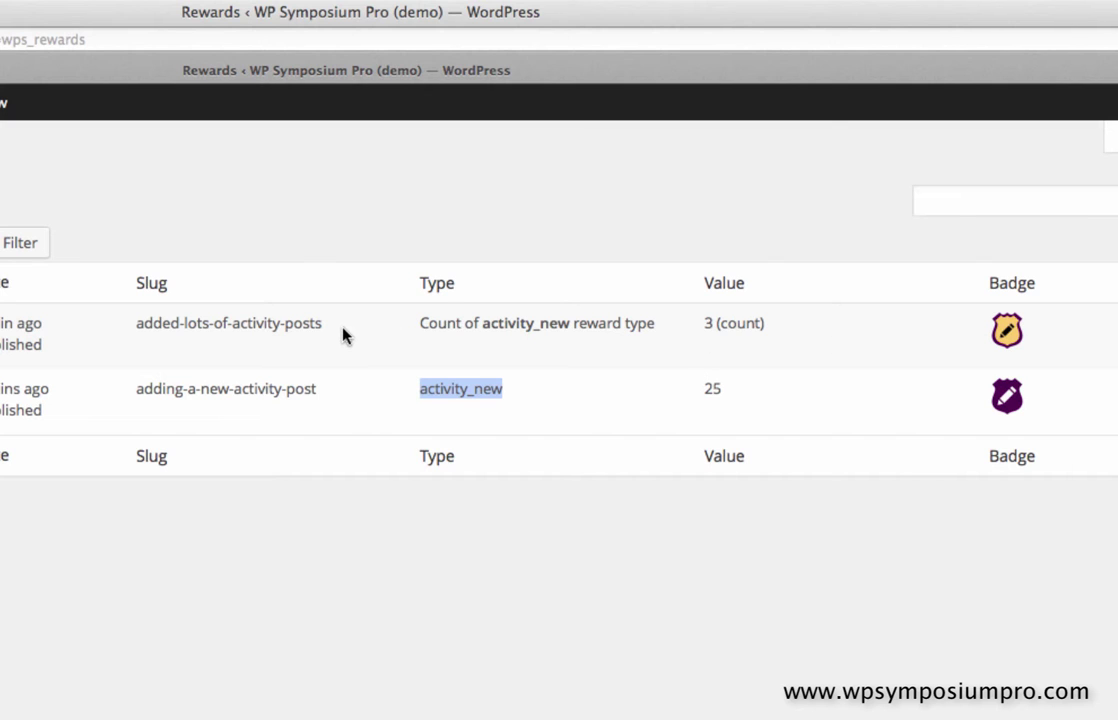
left_click_drag(337, 325, 125, 323)
right_click(142, 322)
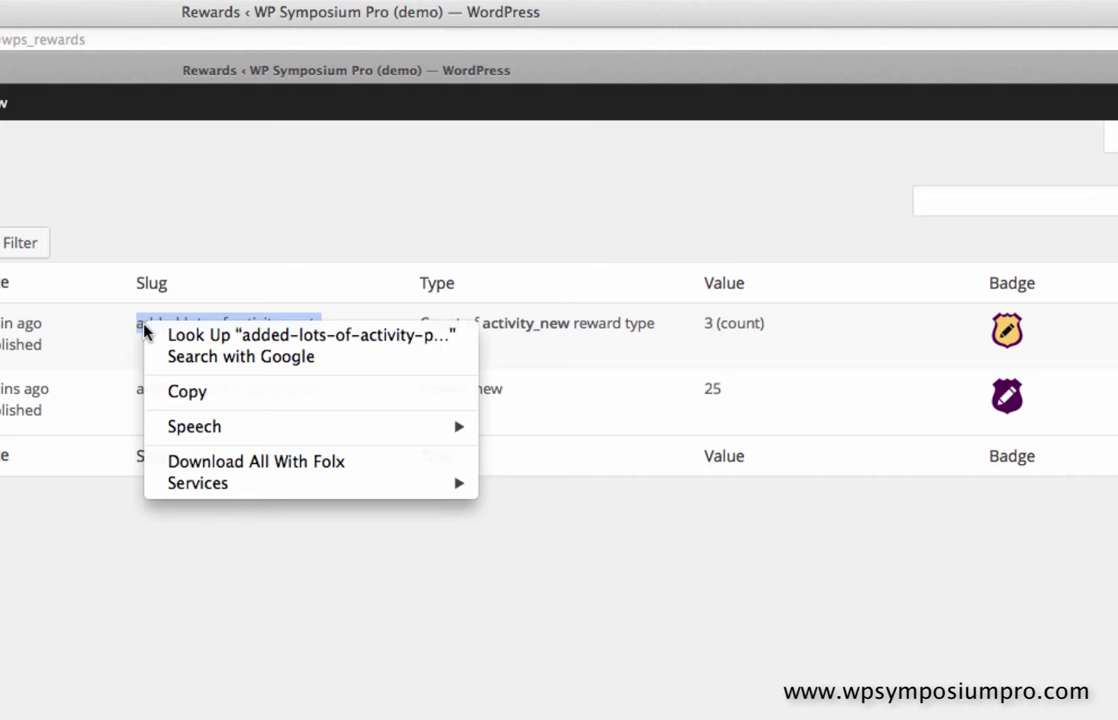
left_click(198, 392)
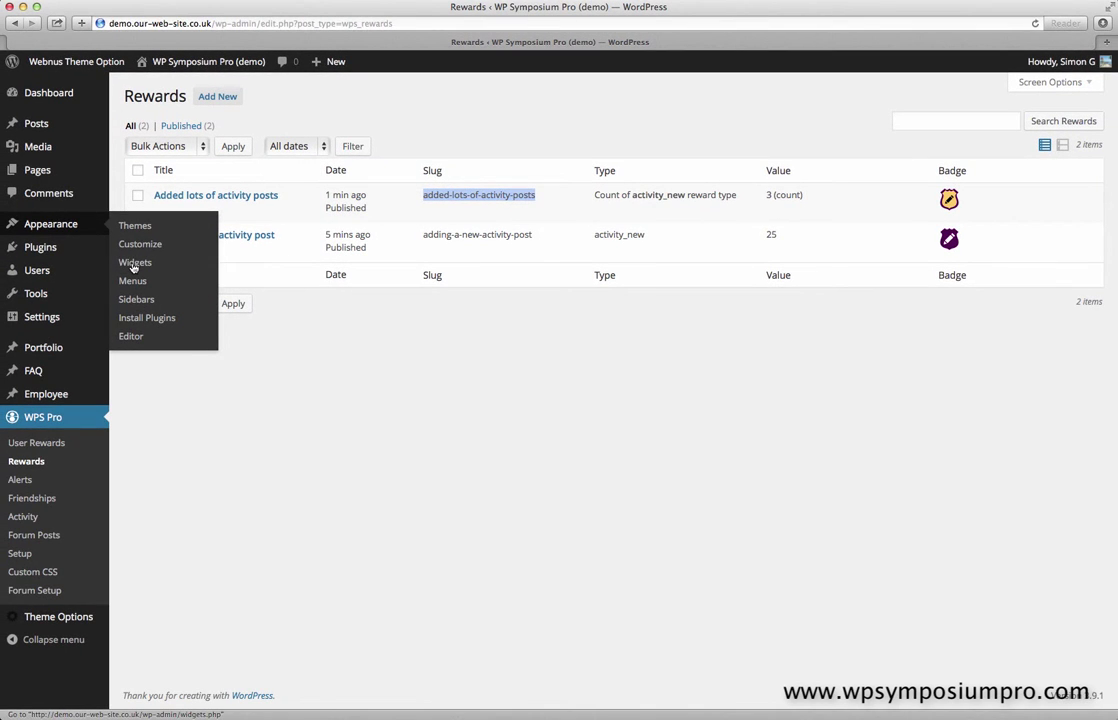
Append [wps-badge slug="added-lots-of-activity-posts"] to the Right Sidebar's Badges text widget and save it.
left_click(134, 263)
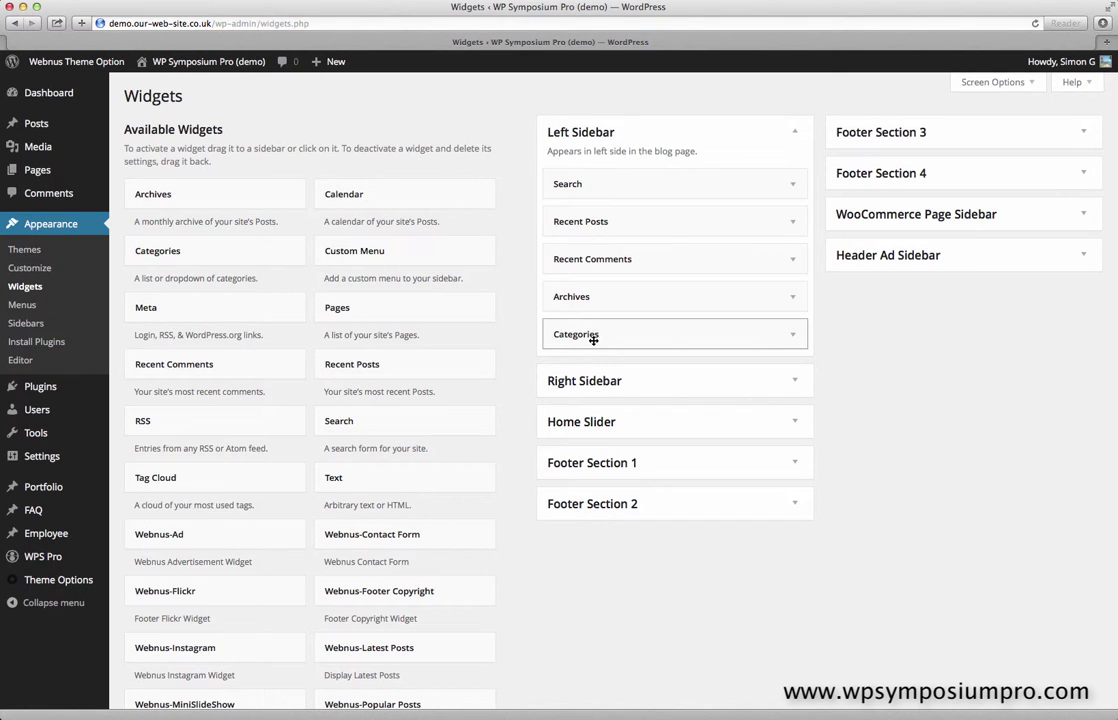
left_click(735, 392)
left_click(698, 470)
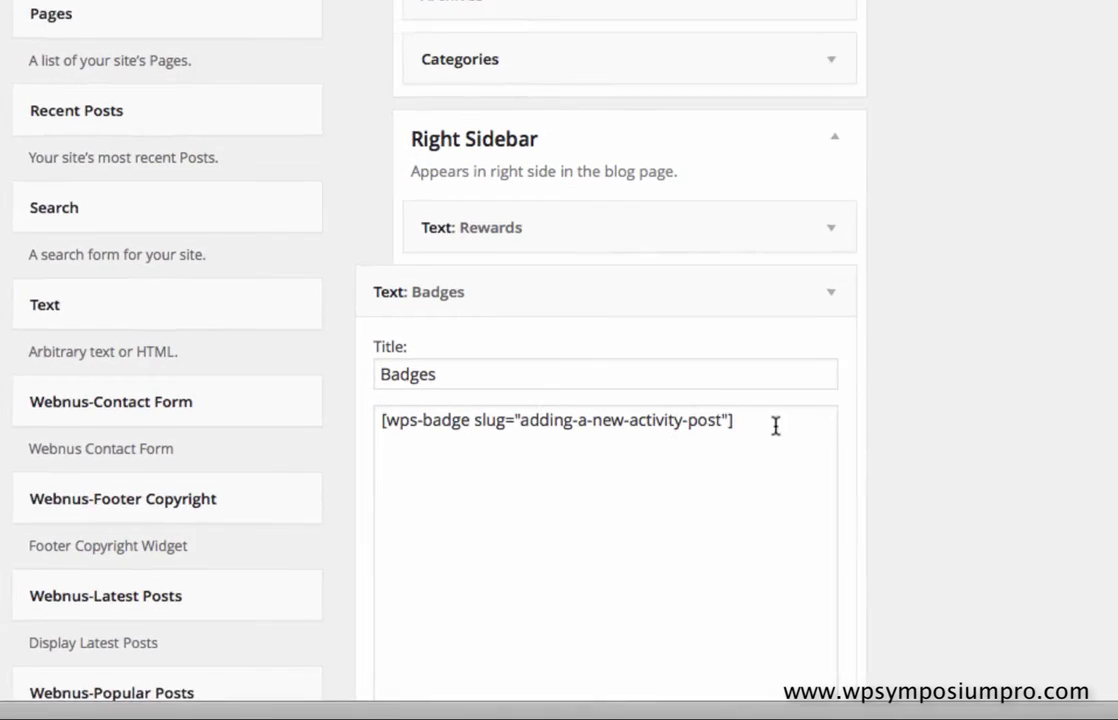
left_click(749, 545)
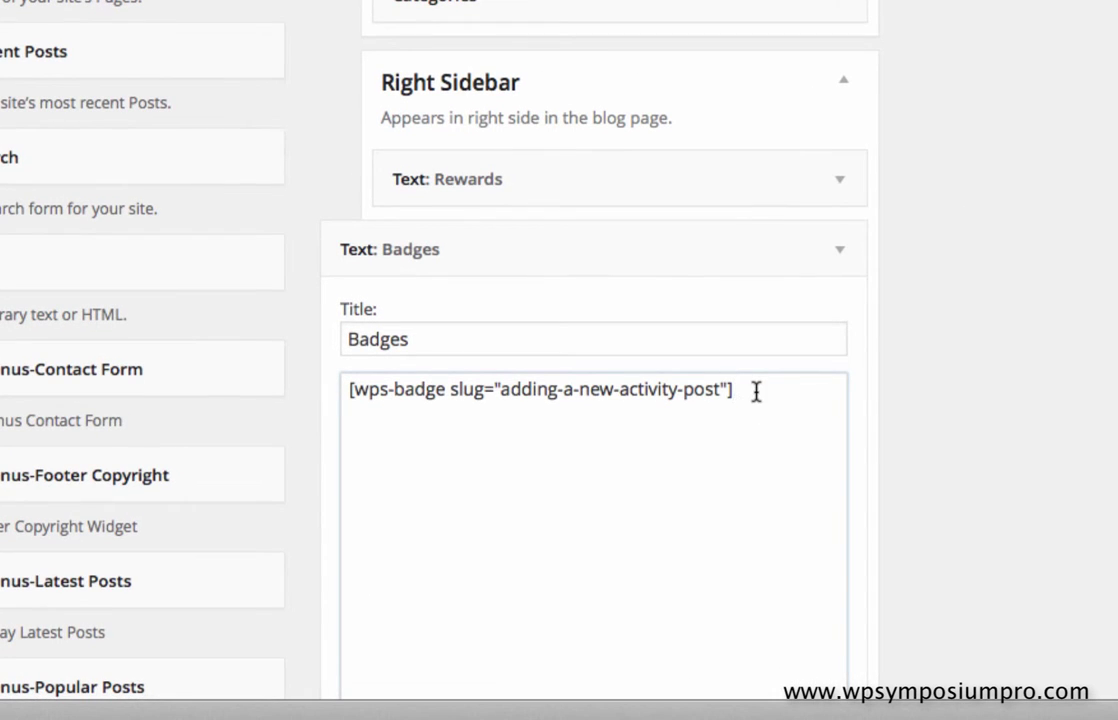
type("[wps-badge")
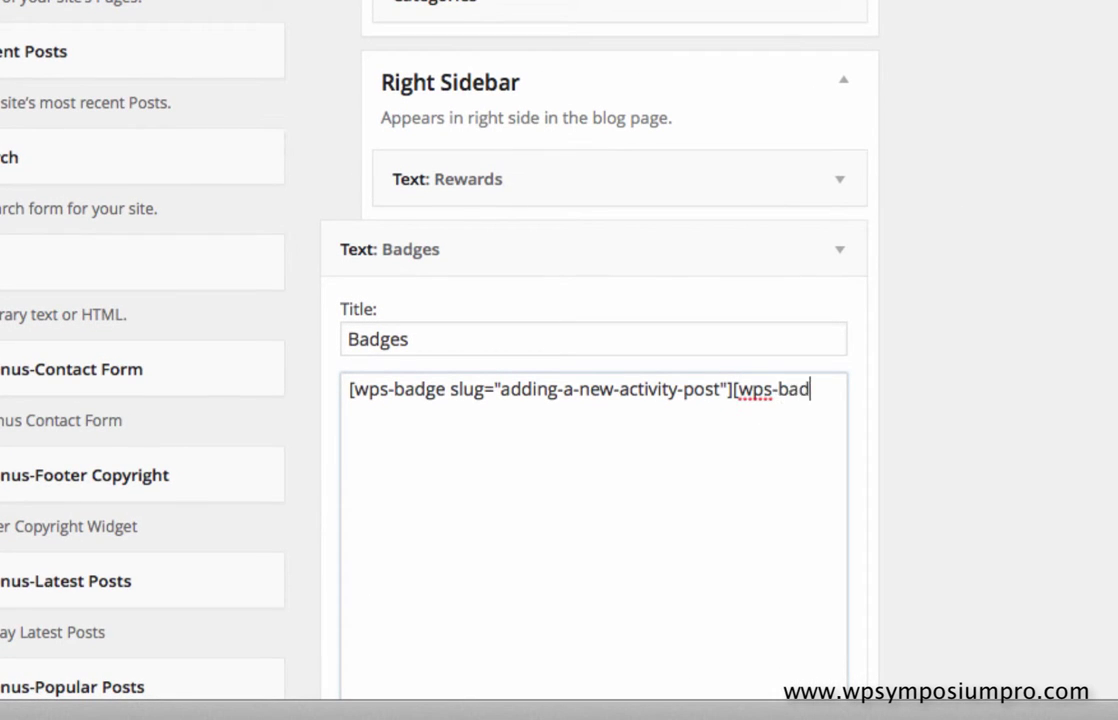
type(" slug=")
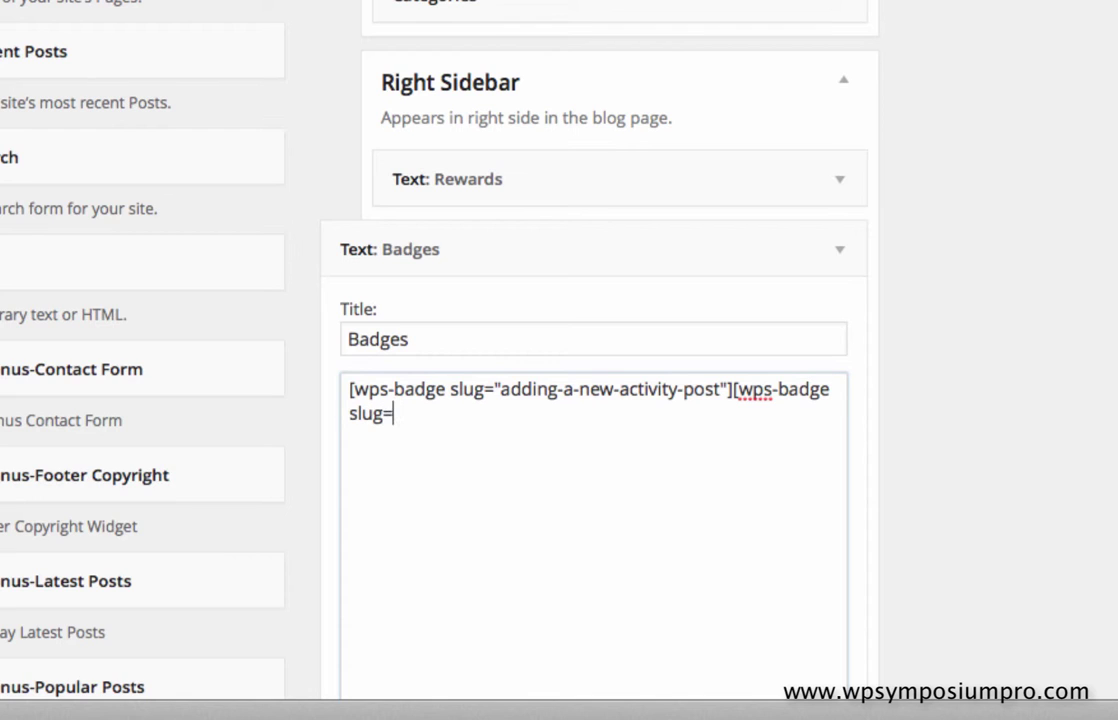
type("\"added-lots-of-activity-posts")
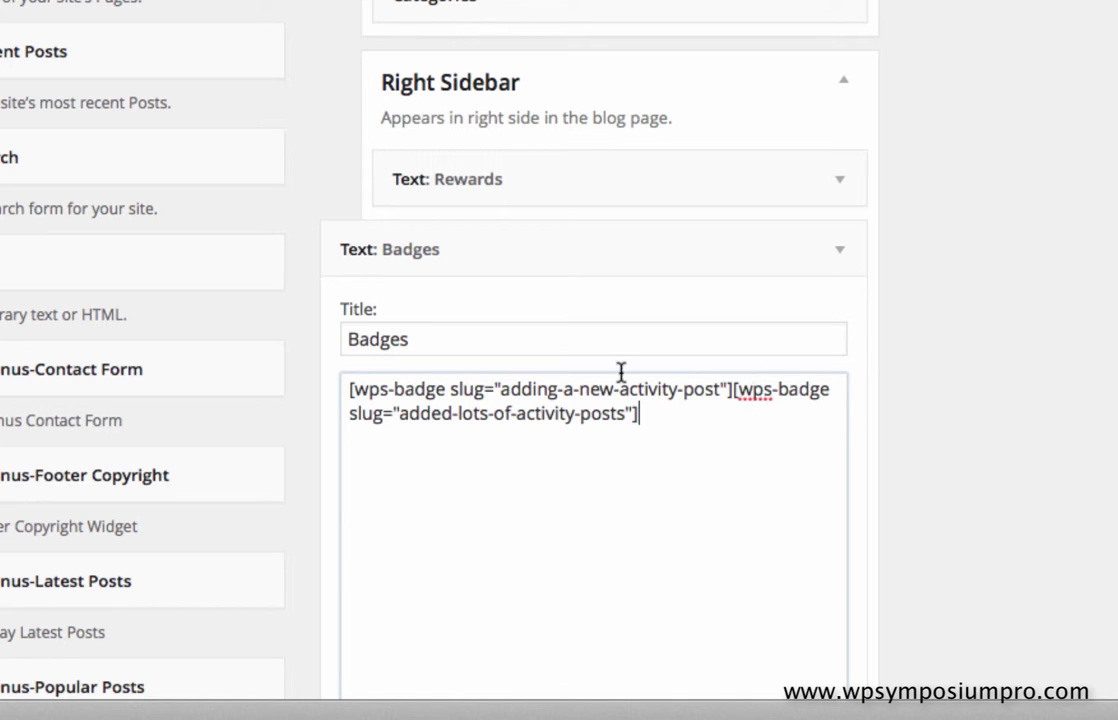
left_click_drag(400, 416, 621, 426)
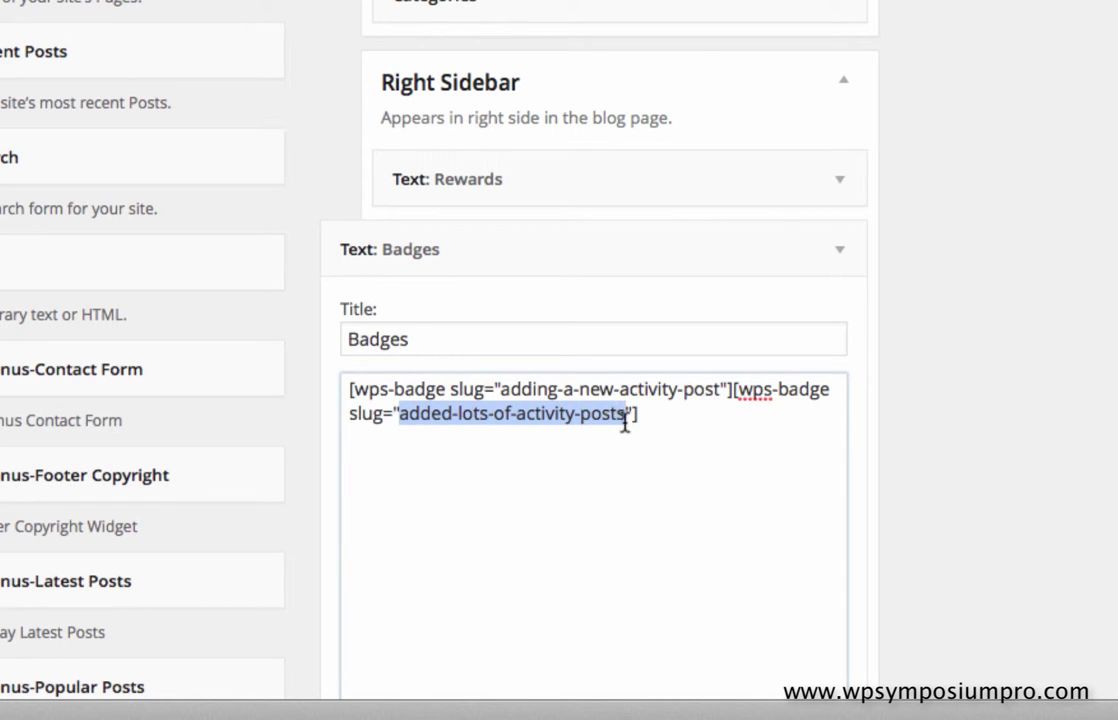
scroll(988, 441, "down", 5)
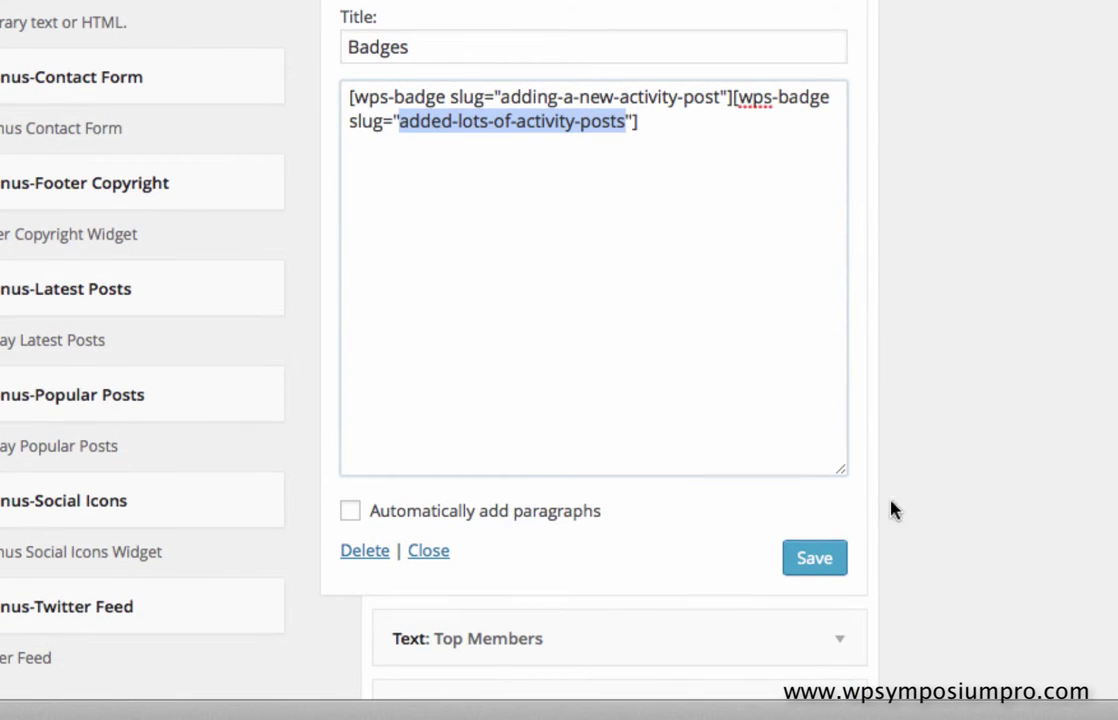
left_click(820, 558)
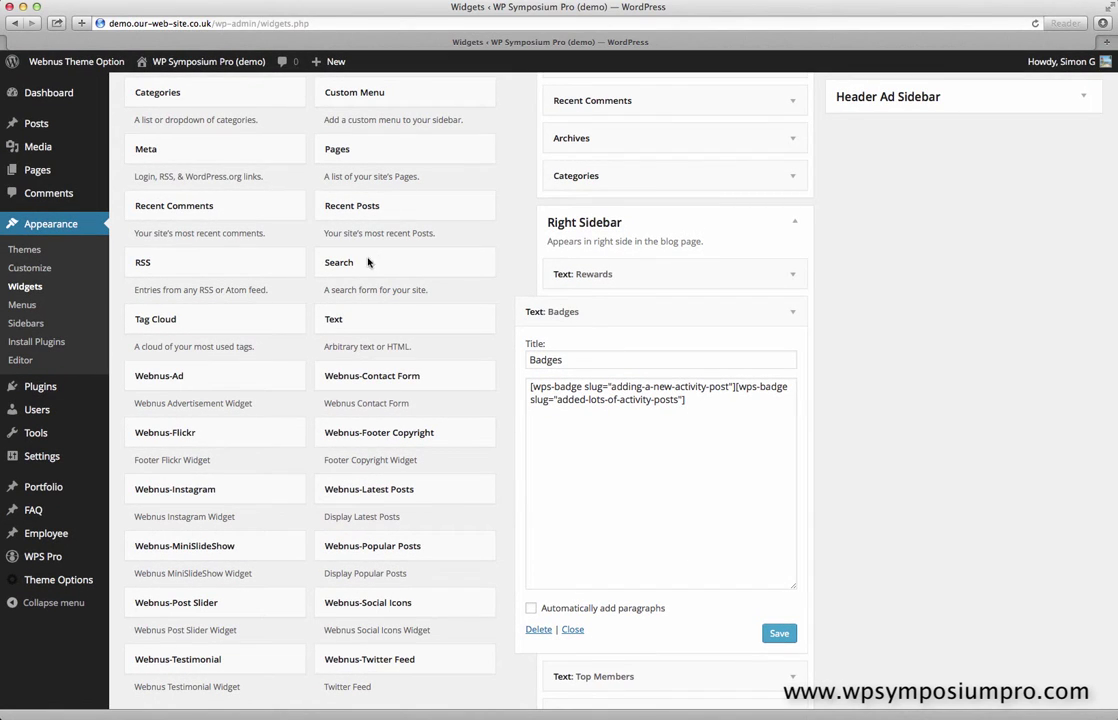
Visit the site to check the second badge in the sidebar, and open the Profile page.
left_click(208, 61)
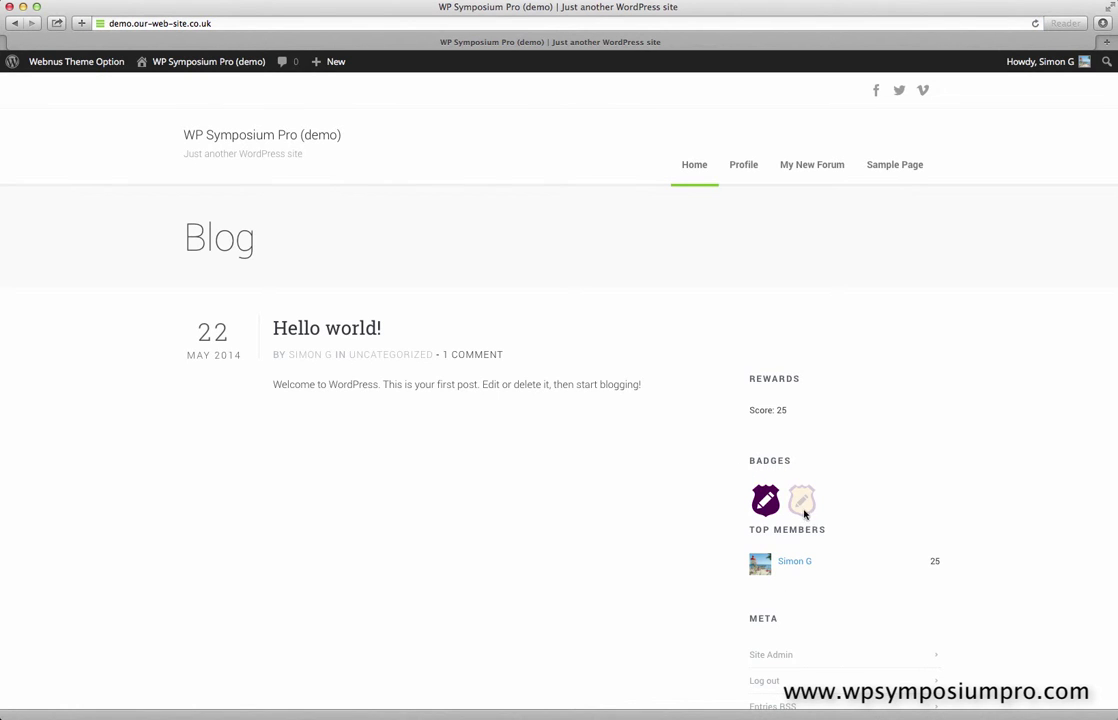
mouse_move(749, 178)
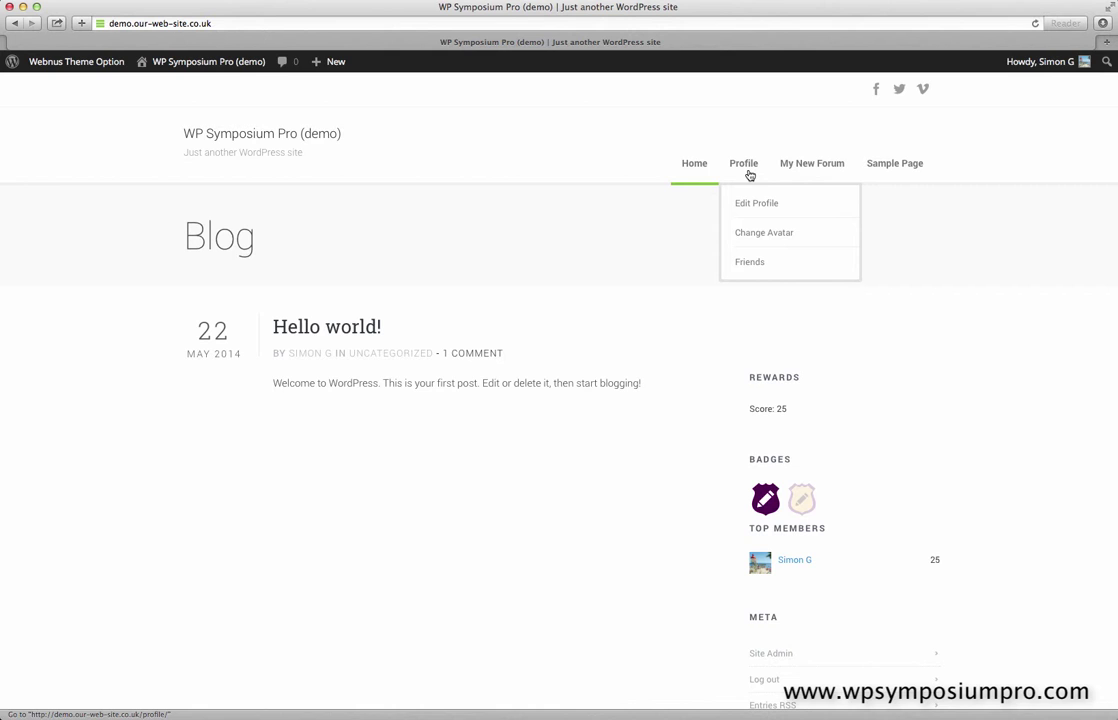
left_click(746, 172)
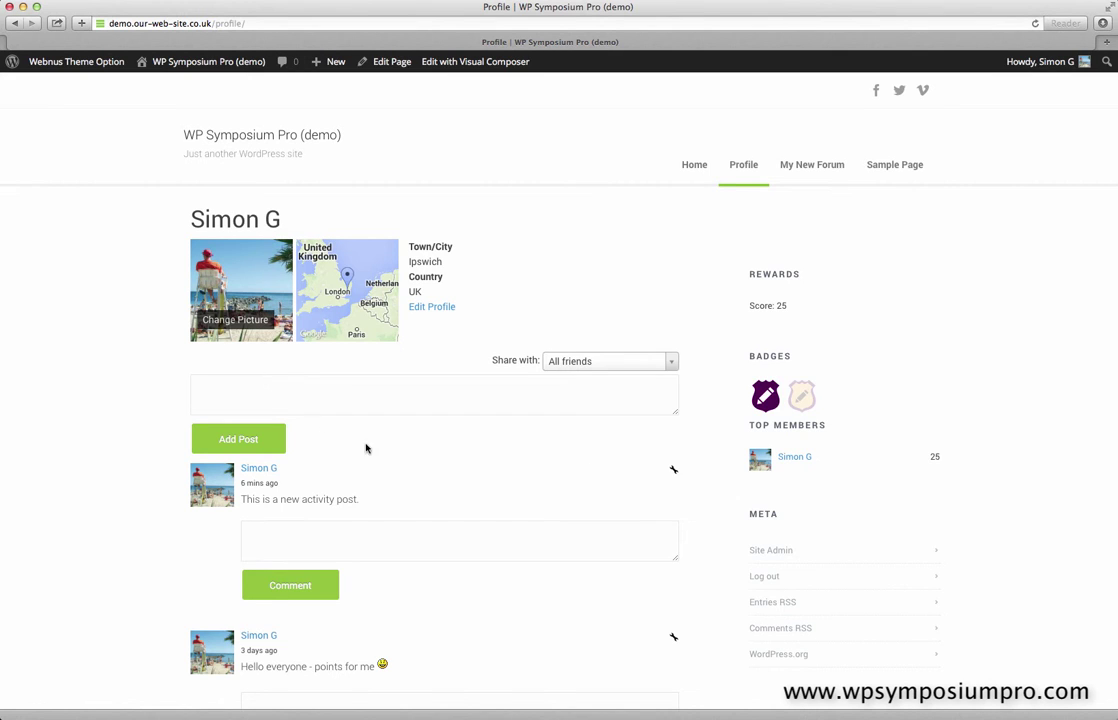
Share the activity posts "This is my second" and "This is my third" with all friends, and check the gold badge's tooltip.
left_click(433, 411)
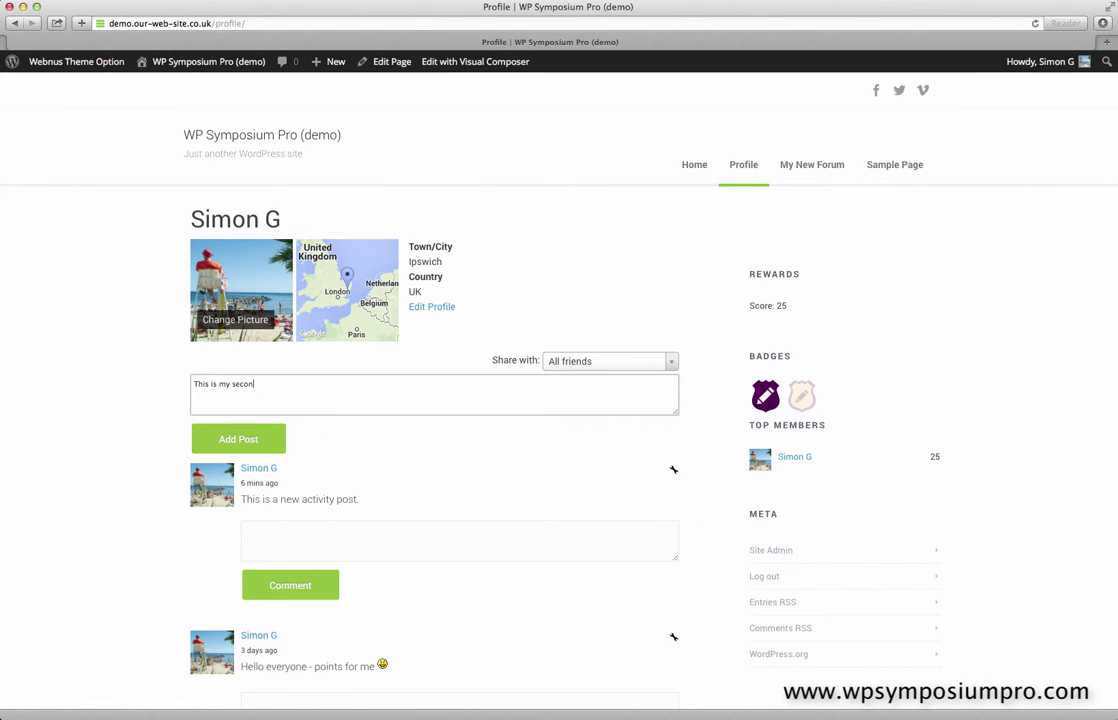
left_click(260, 440)
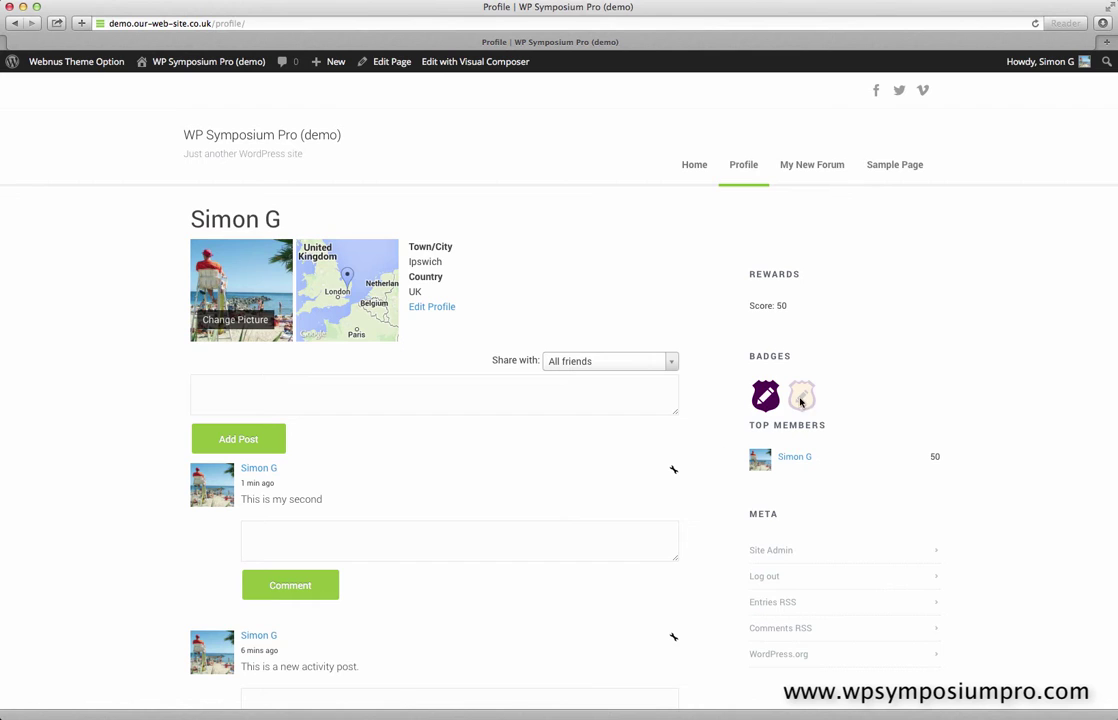
left_click(388, 395)
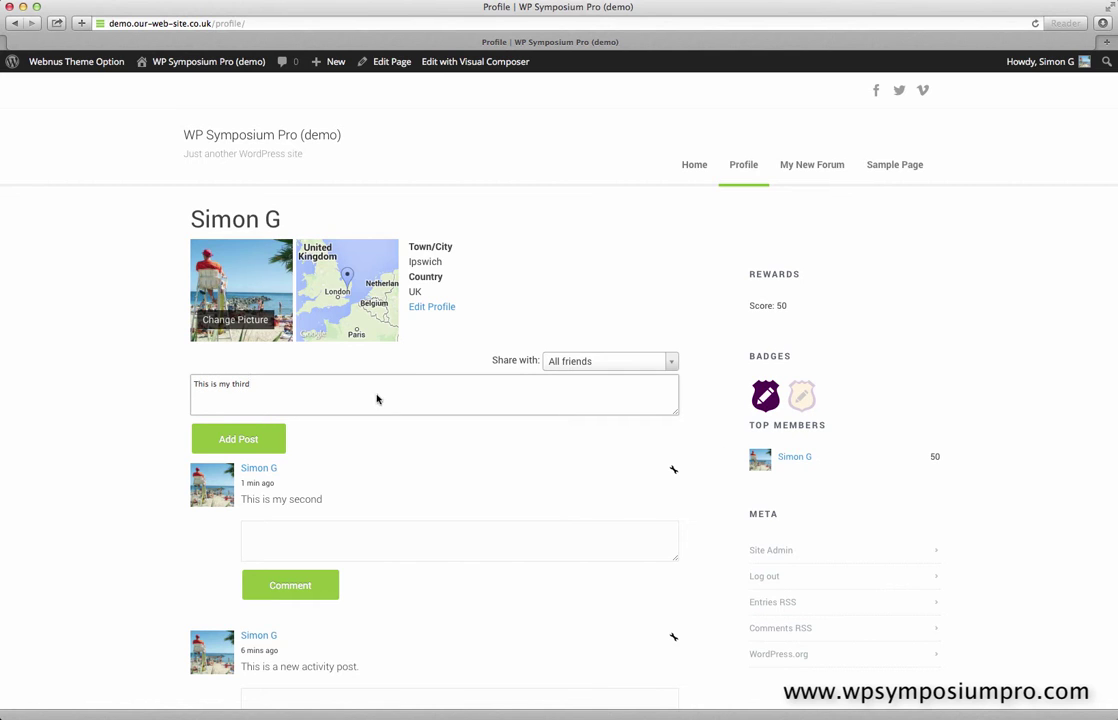
left_click(260, 447)
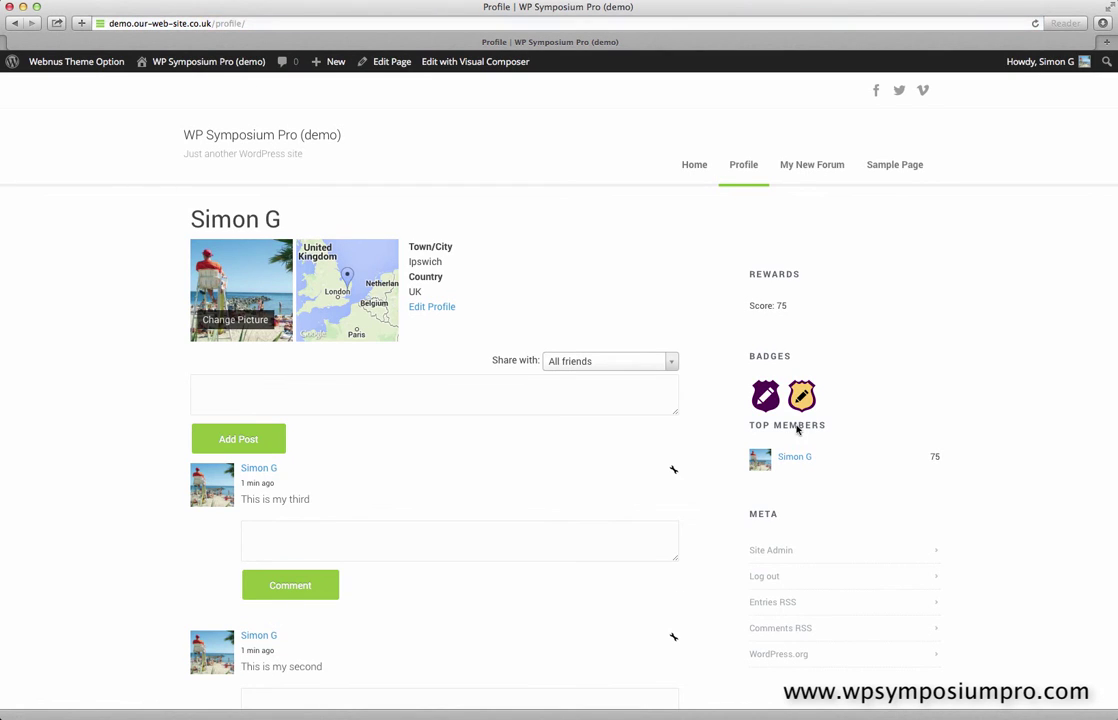
mouse_move(805, 405)
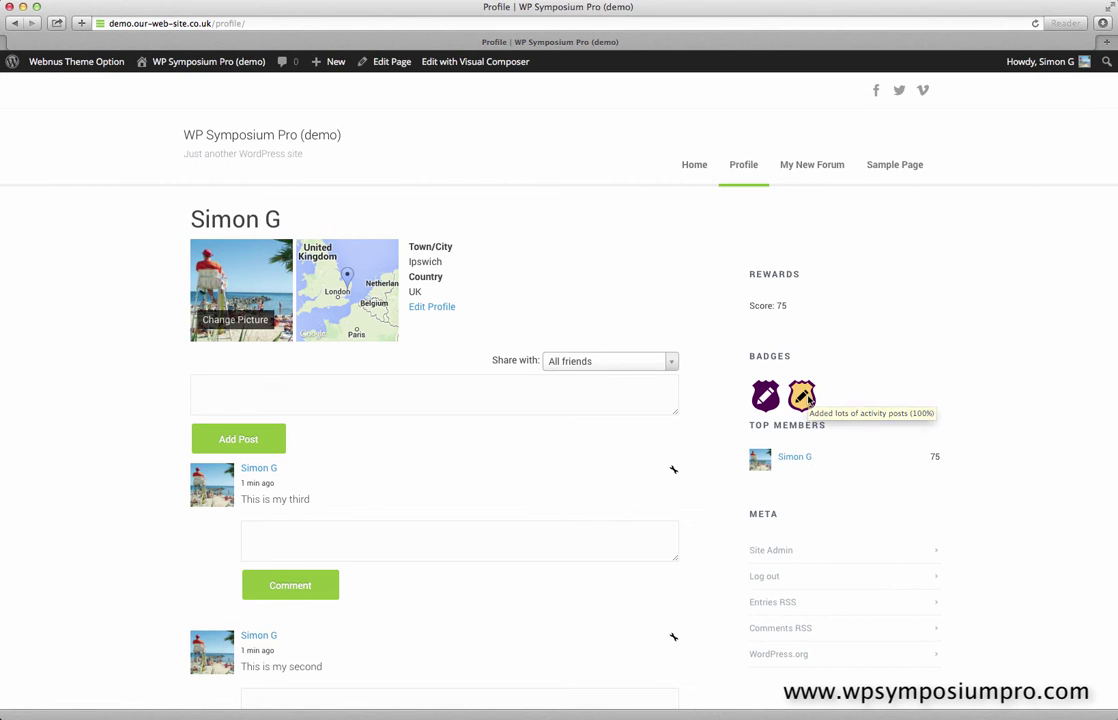
Return to the admin dashboard and review the WPS Pro User Rewards list and the Rewards list.
left_click(183, 64)
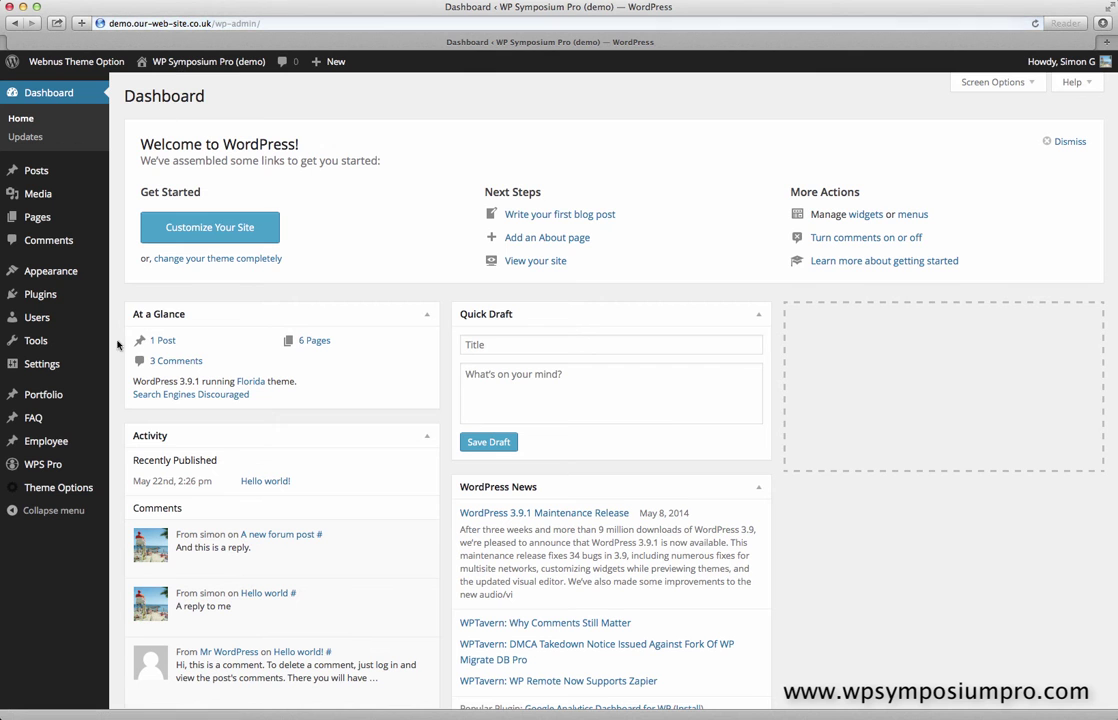
mouse_move(93, 470)
left_click(133, 468)
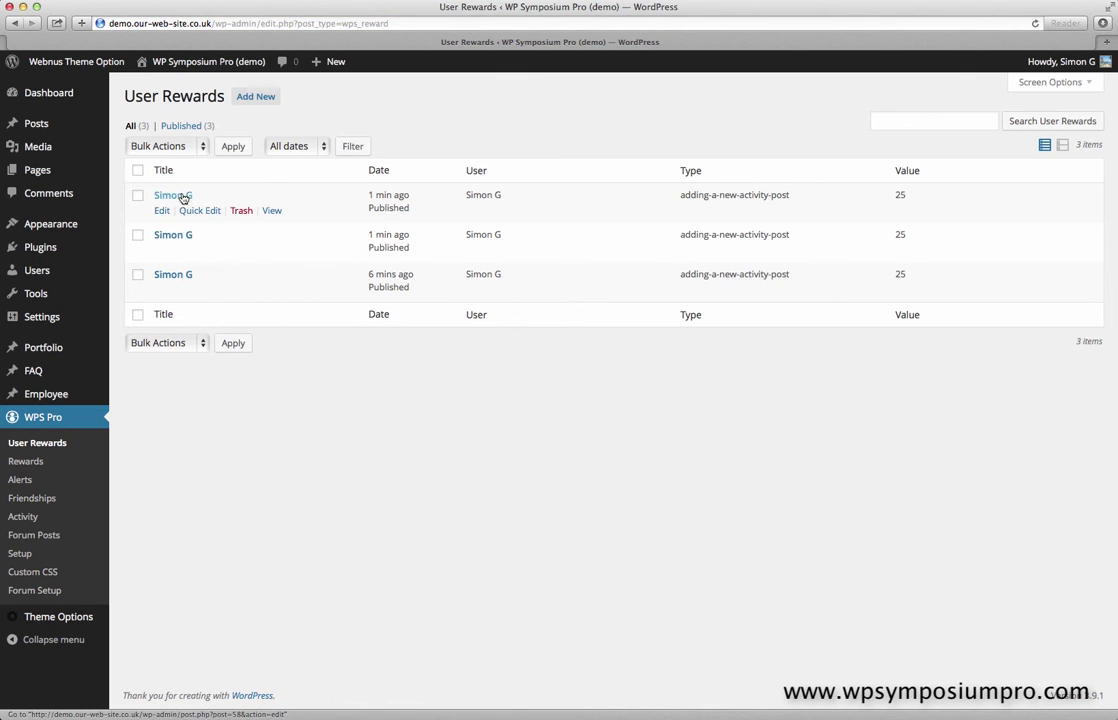
left_click(68, 460)
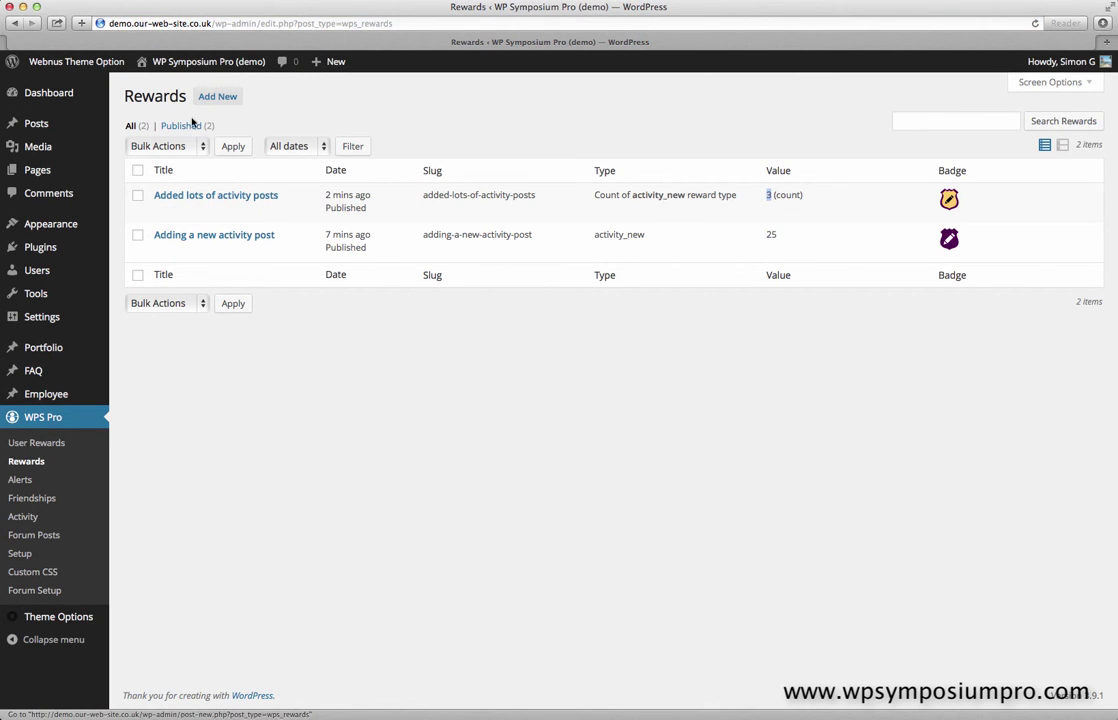
Check the sidebar badges on the site's home page, and open the Right Sidebar's Badges text widget for editing.
left_click(217, 76)
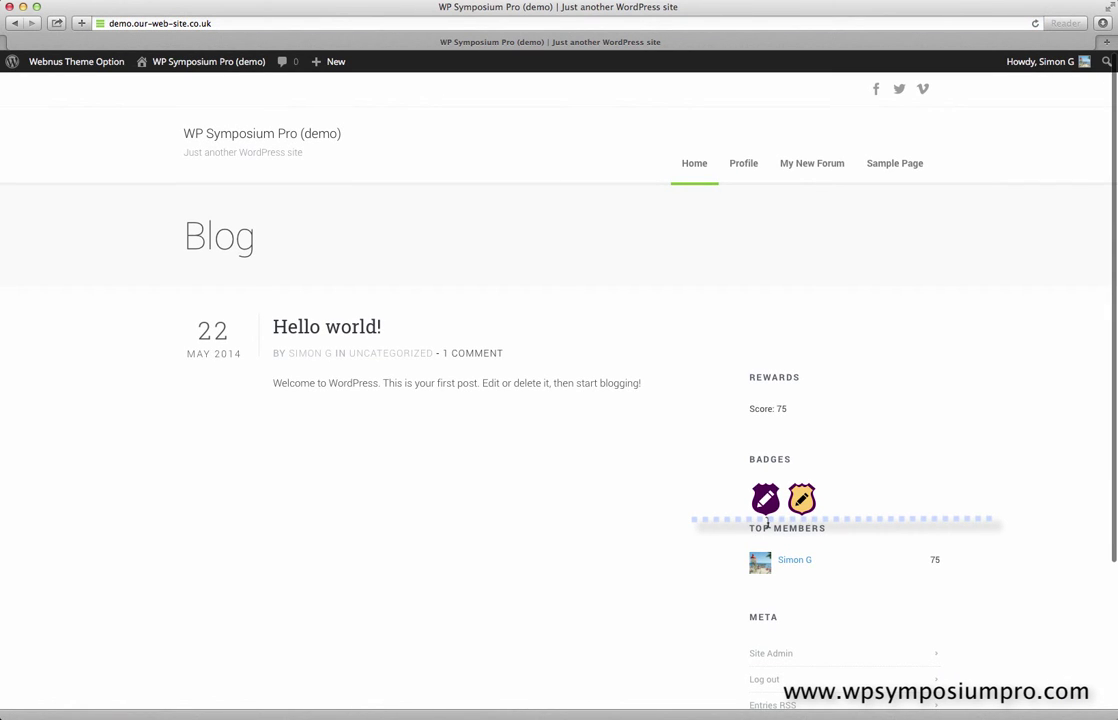
mouse_move(190, 68)
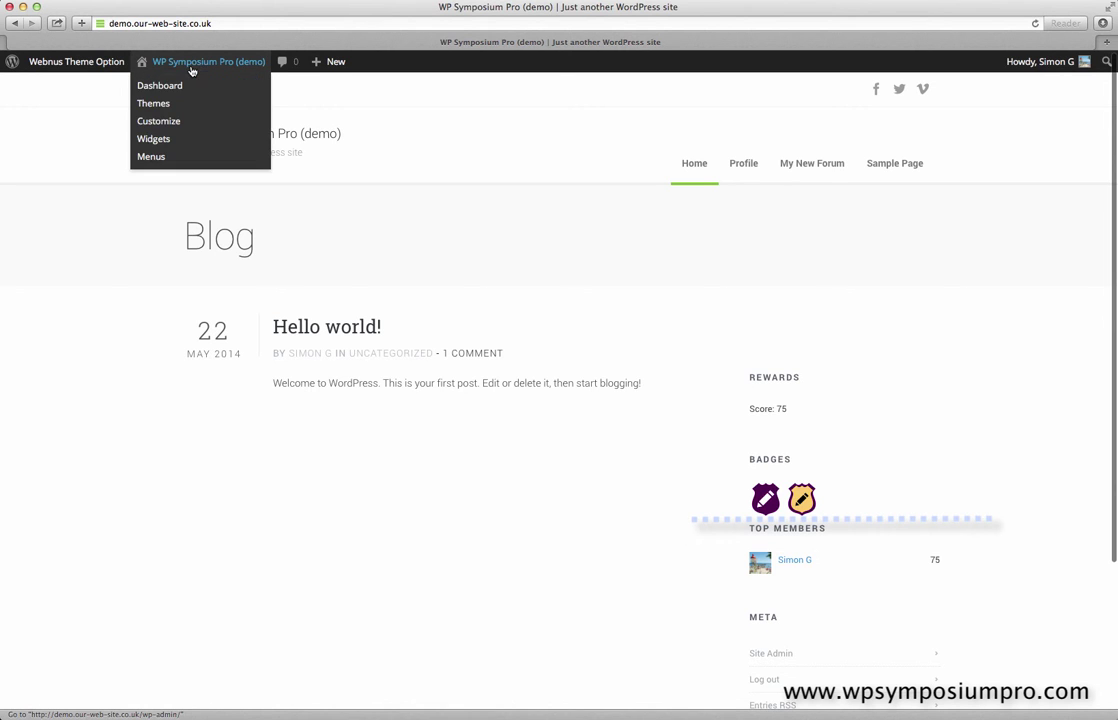
left_click(163, 141)
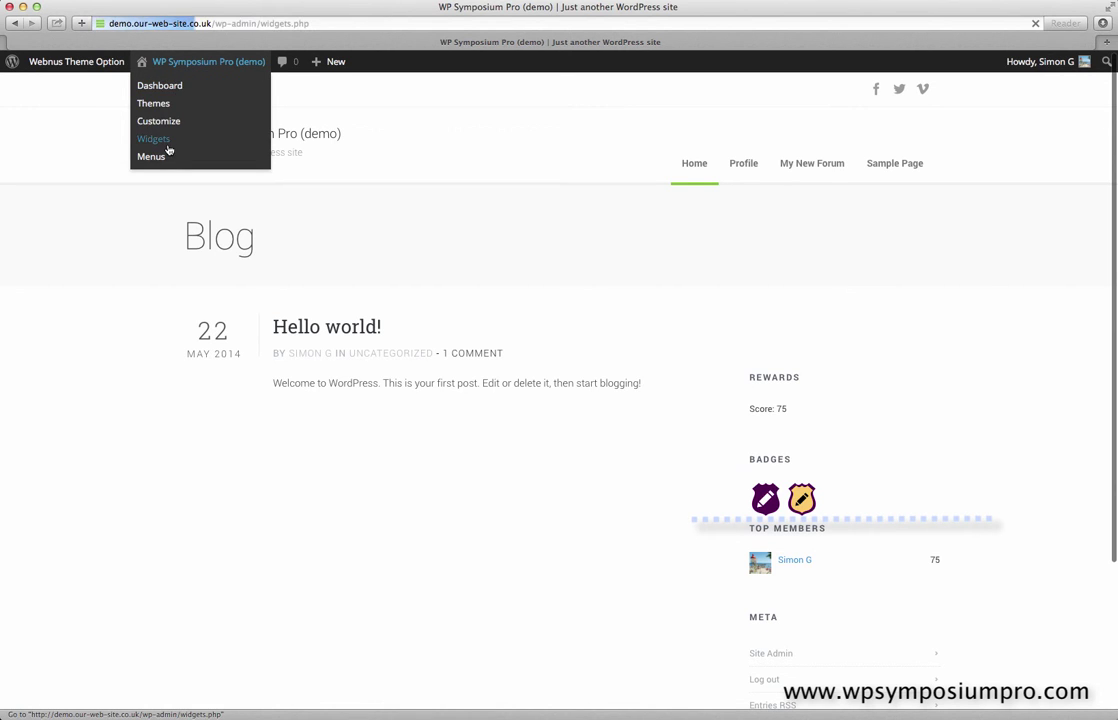
left_click(675, 385)
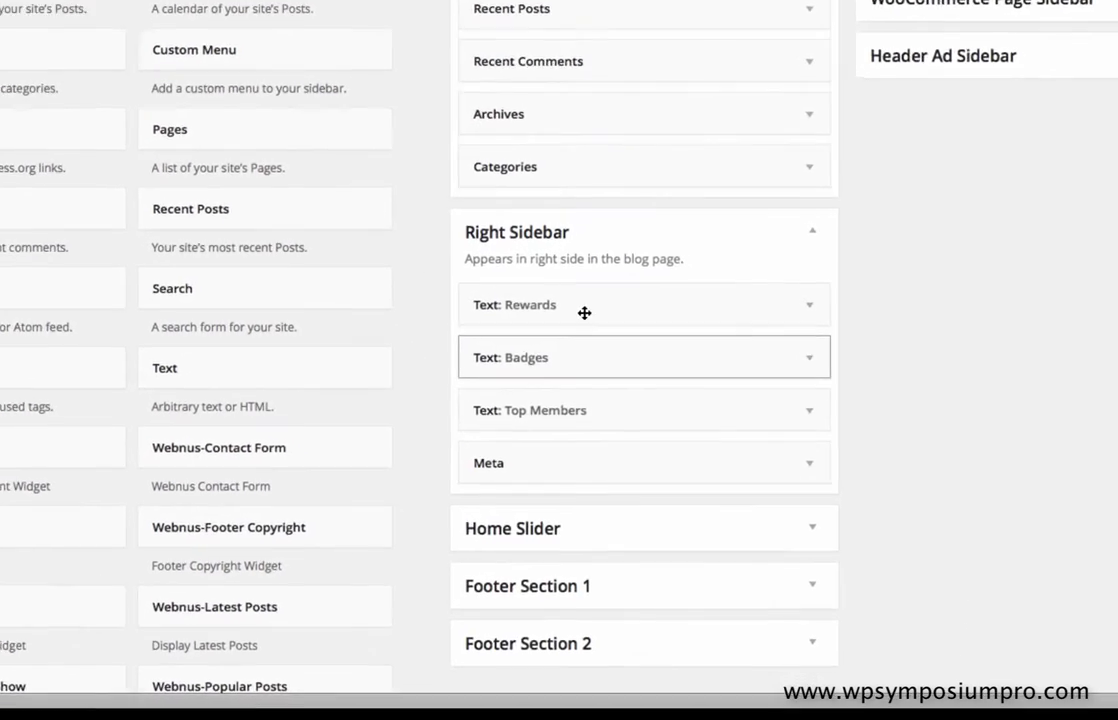
left_click(717, 466)
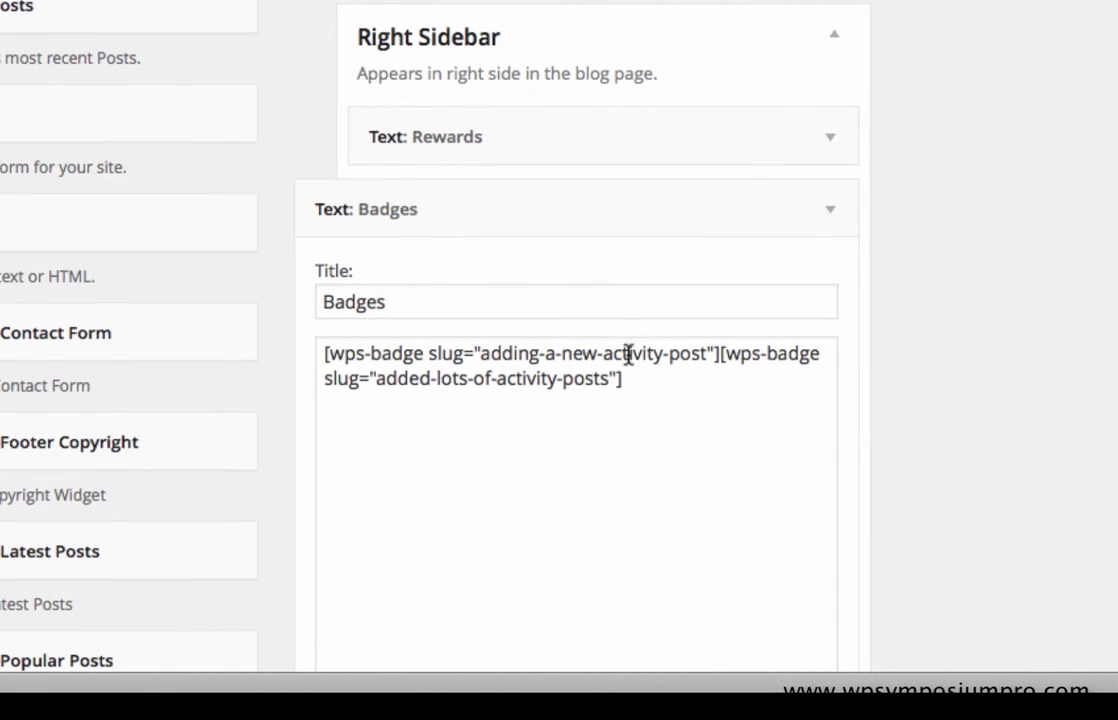
Wrap the two badge shortcodes in the Badges widget between <div style="margin-bottom:20px"> and </div>, each tag on its own line.
left_click_drag(653, 354, 776, 404)
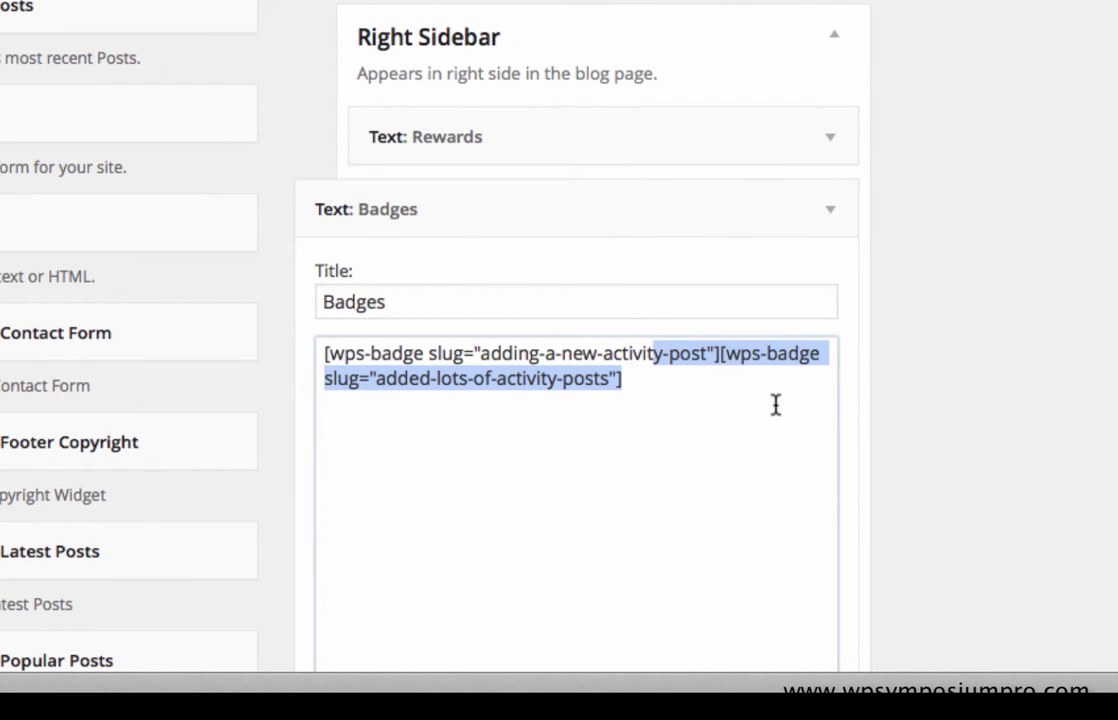
key("Left")
key("Return")
key("Up")
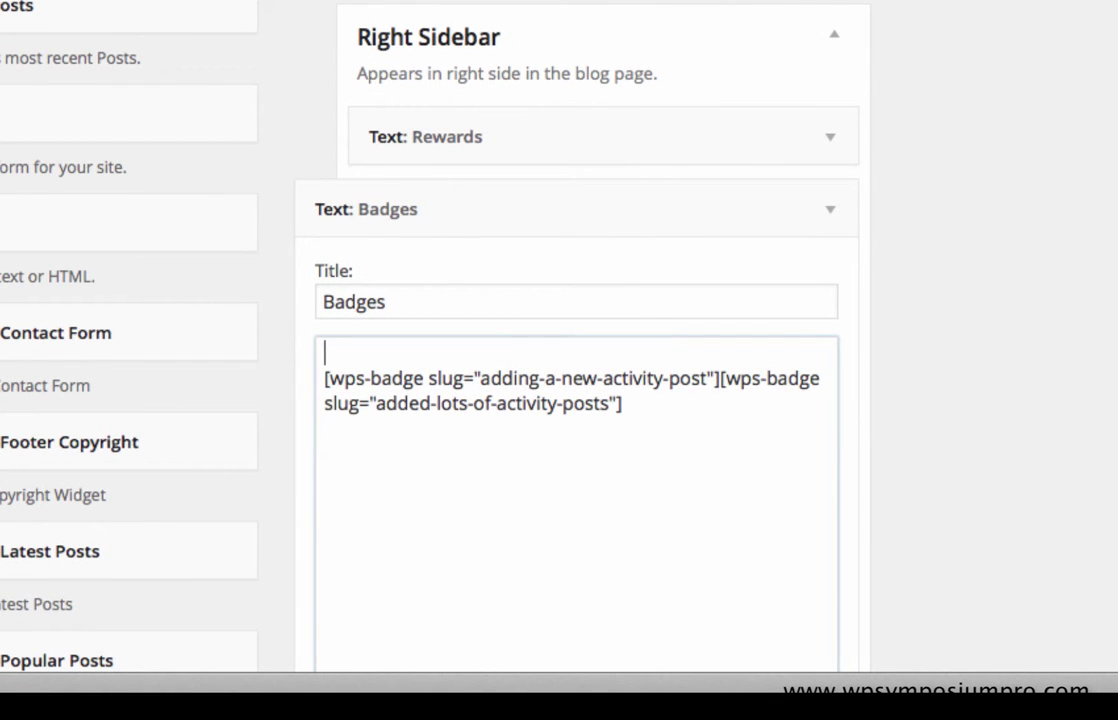
type("<div style")
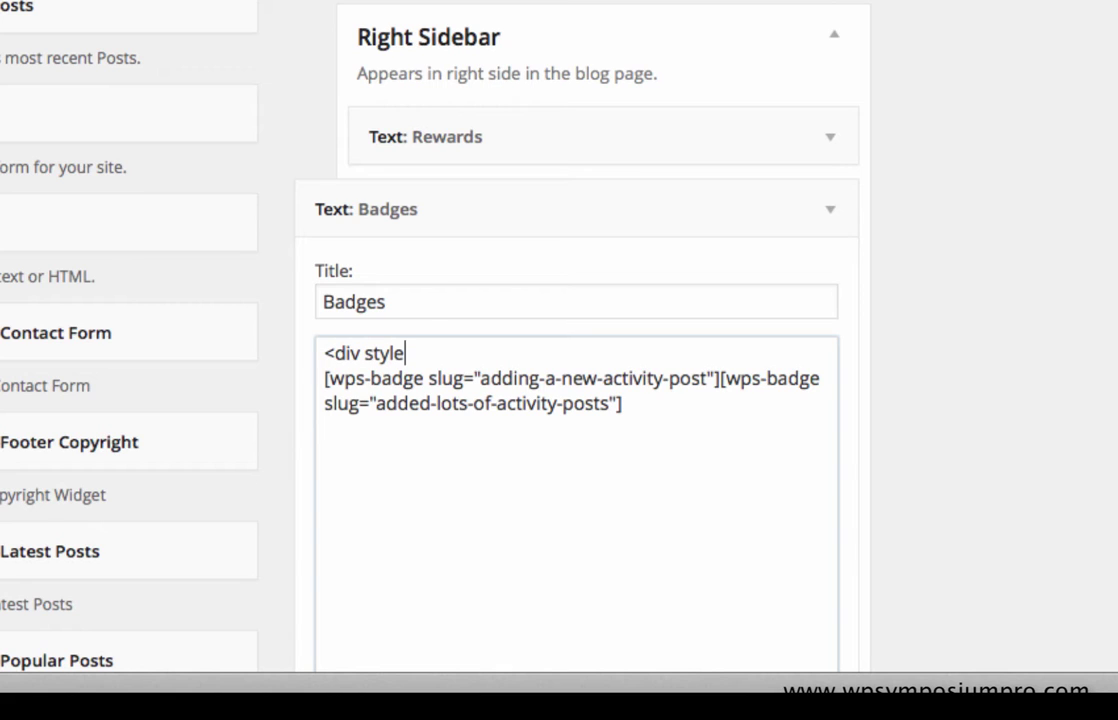
type("=\"margi")
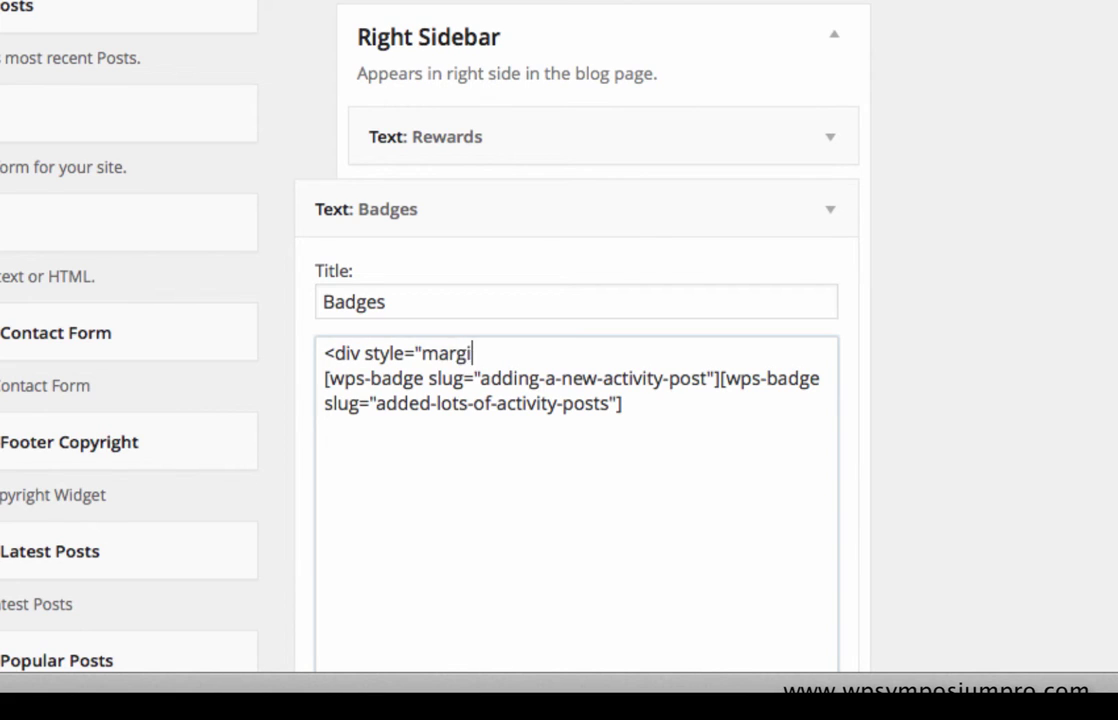
type("n-bottom:20")
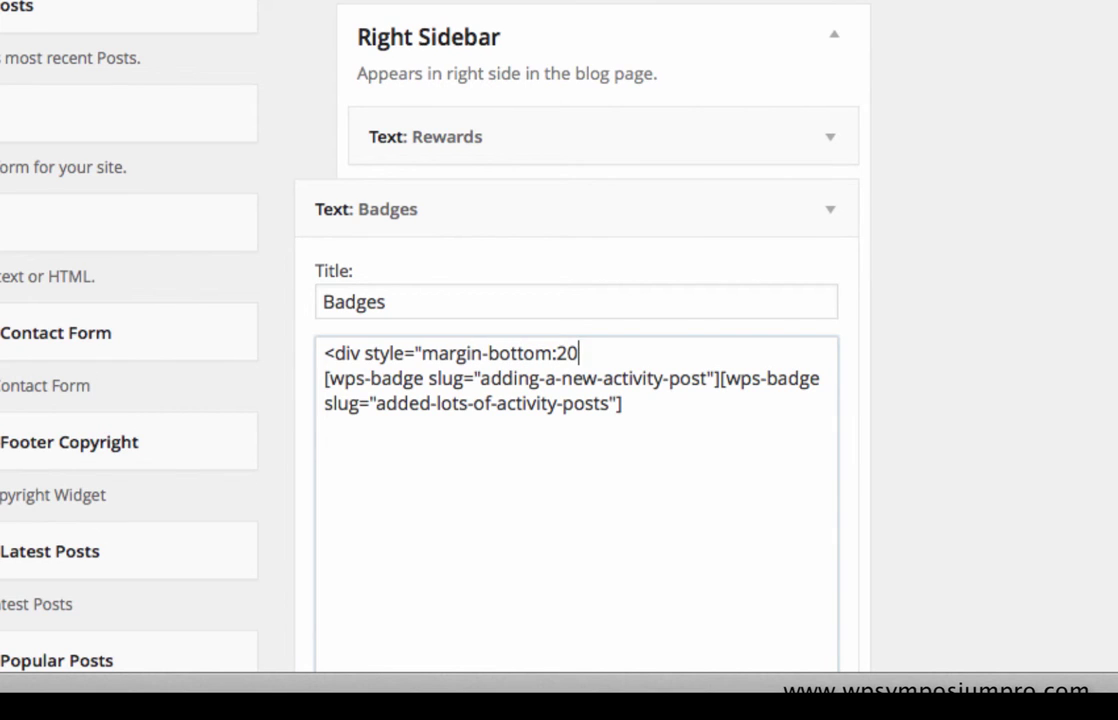
type("px")
key("BackSpace")
type("px\">")
key("Return")
type("</div>")
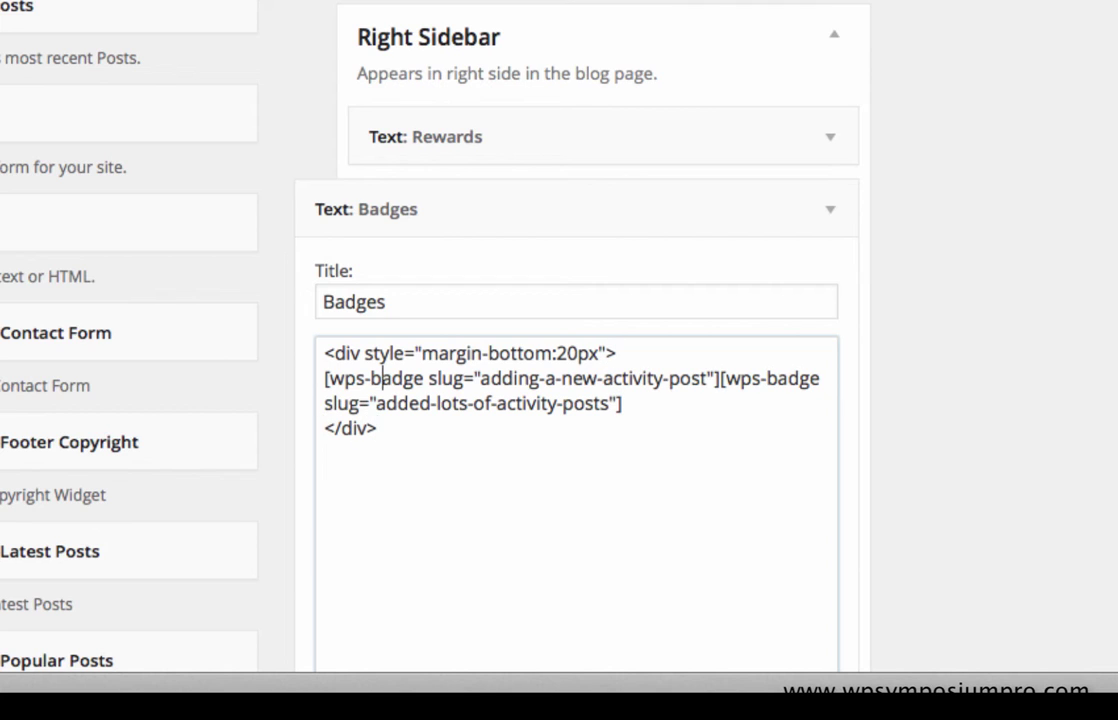
Review the div markup around the shortcodes, then save the Badges widget and check the spacing below the badges on the site.
left_click_drag(323, 378, 624, 403)
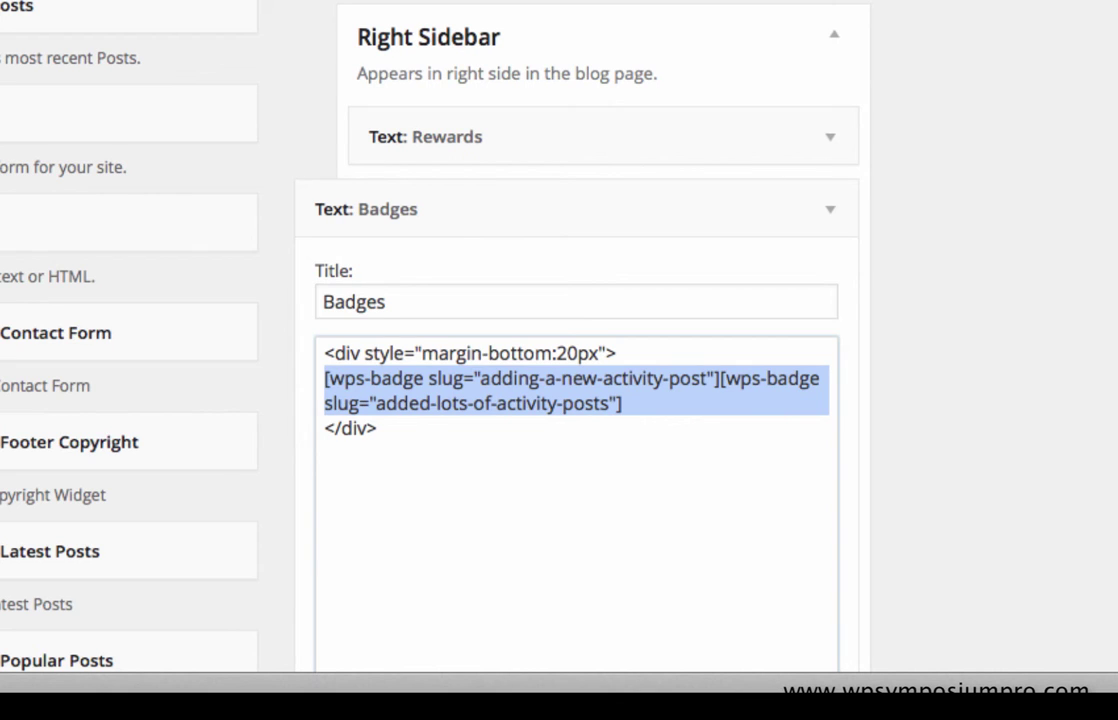
left_click(324, 353)
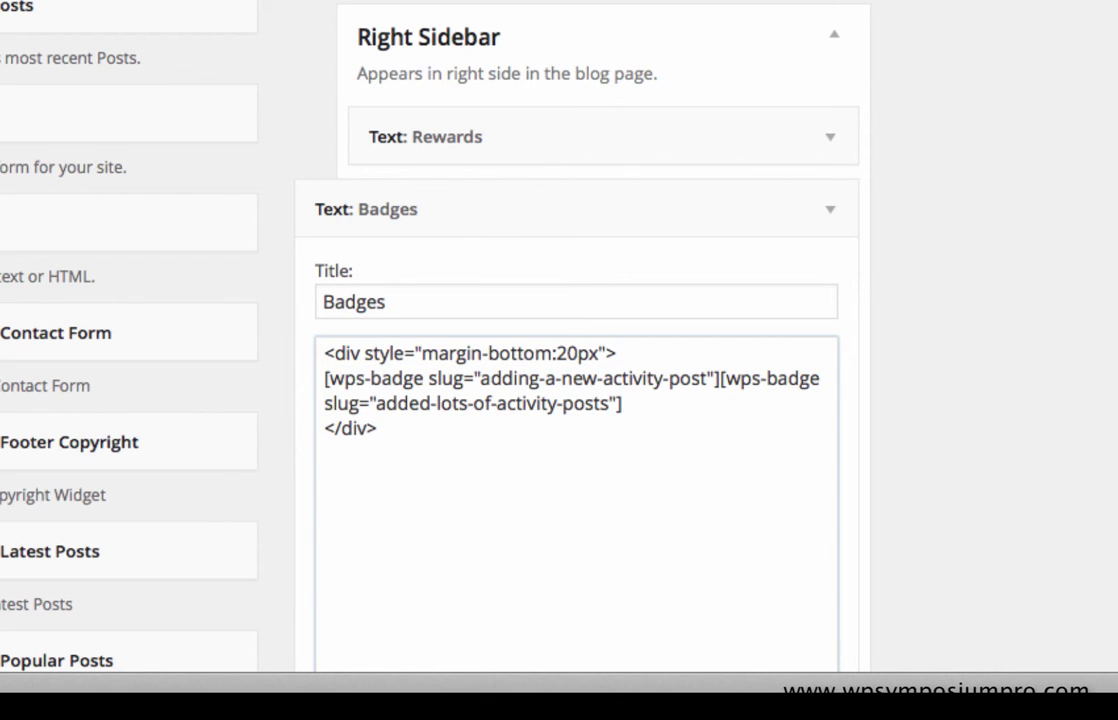
double_click(346, 353)
key("Left")
left_click(599, 353)
left_click_drag(421, 353, 599, 353)
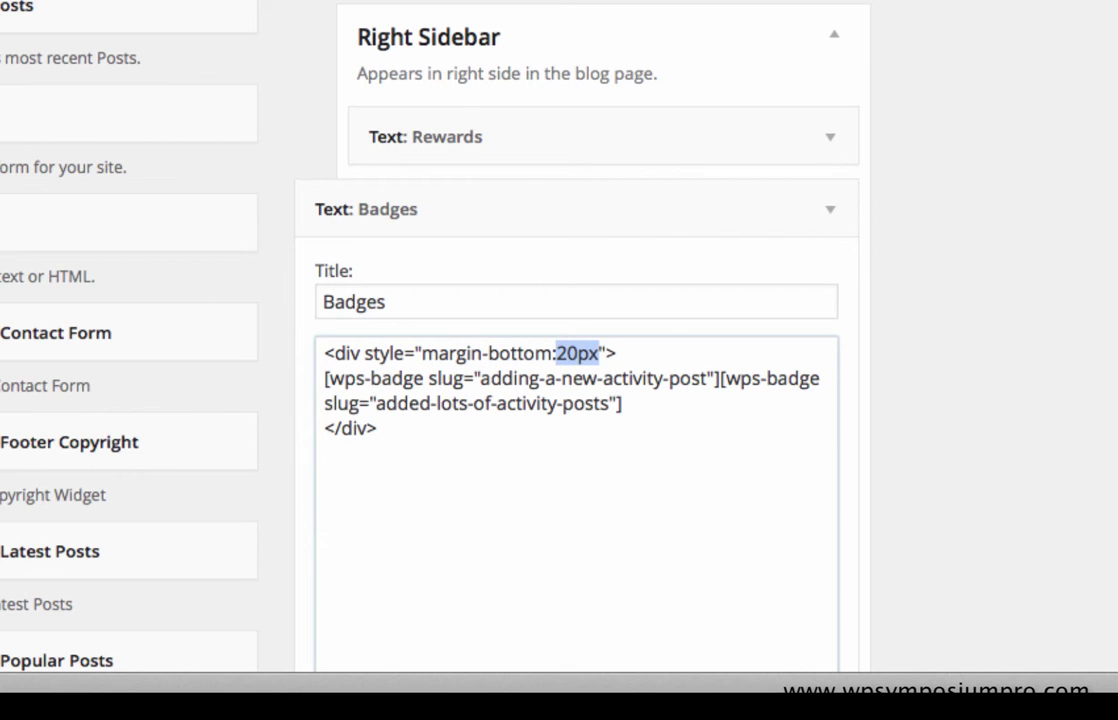
scroll(790, 410, "down", 5)
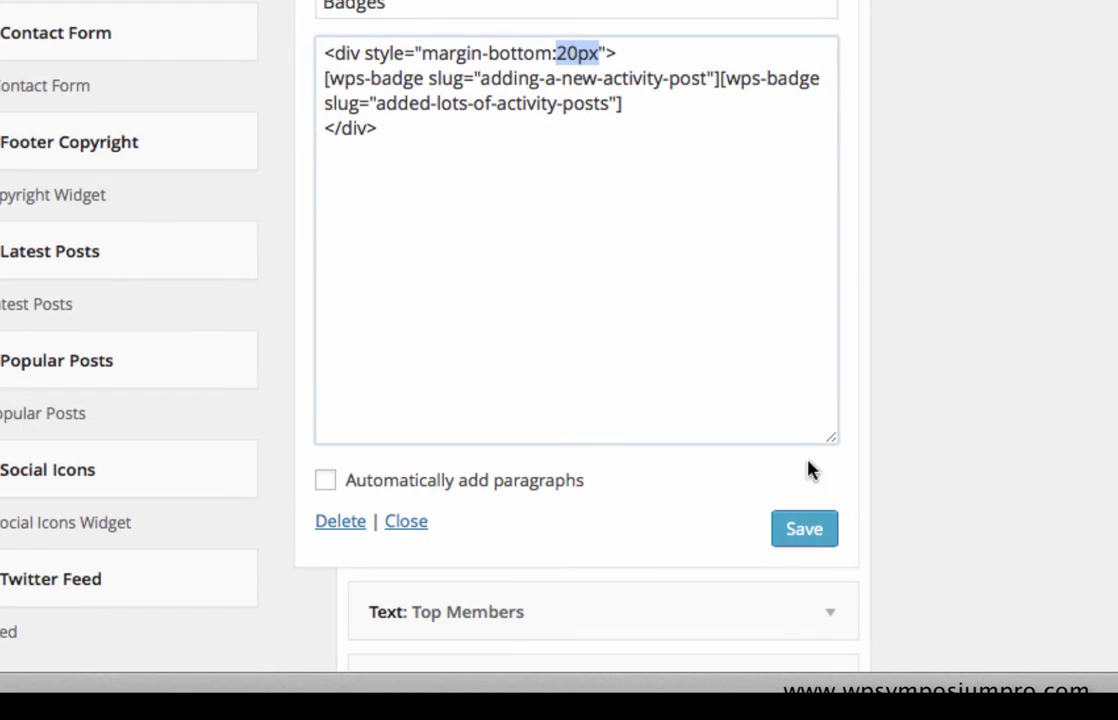
left_click(807, 531)
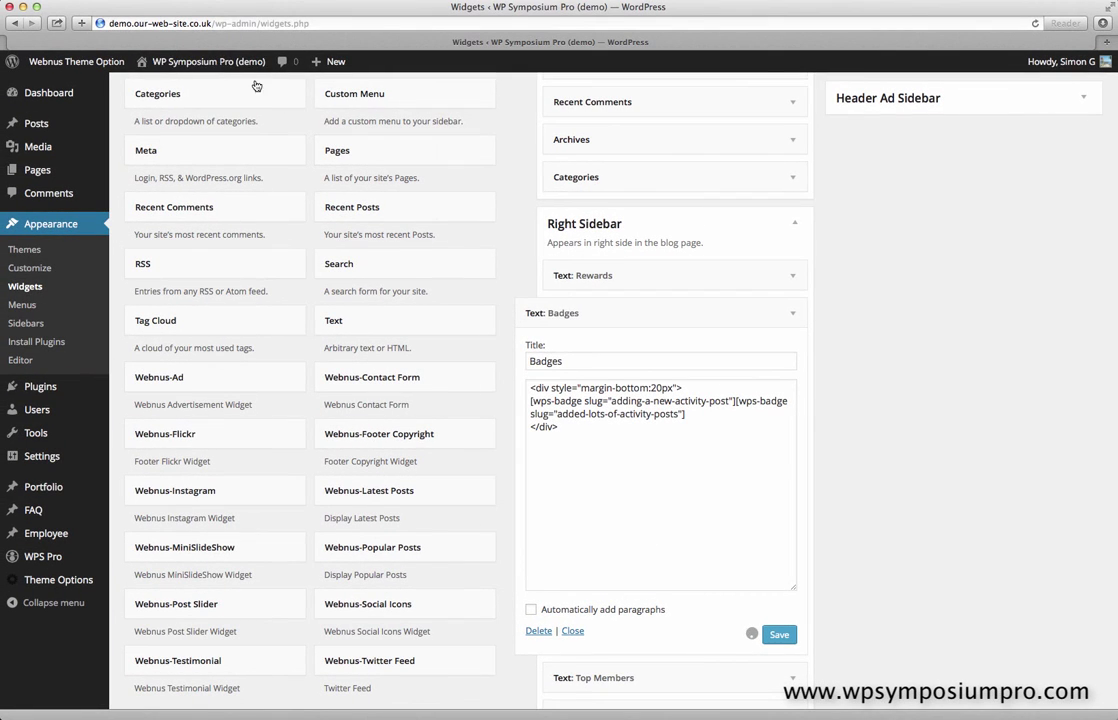
left_click(230, 67)
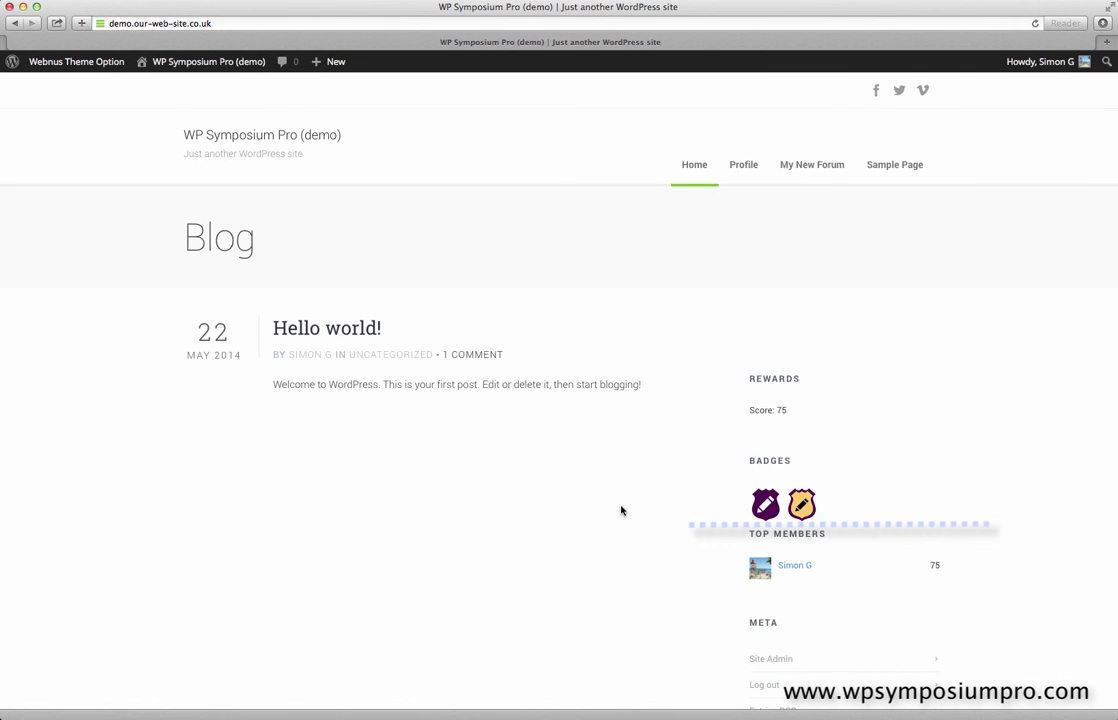
Reopen the Right Sidebar's Badges text widget and add overflow:auto; after margin-bottom:20px; in the div's style.
mouse_move(200, 61)
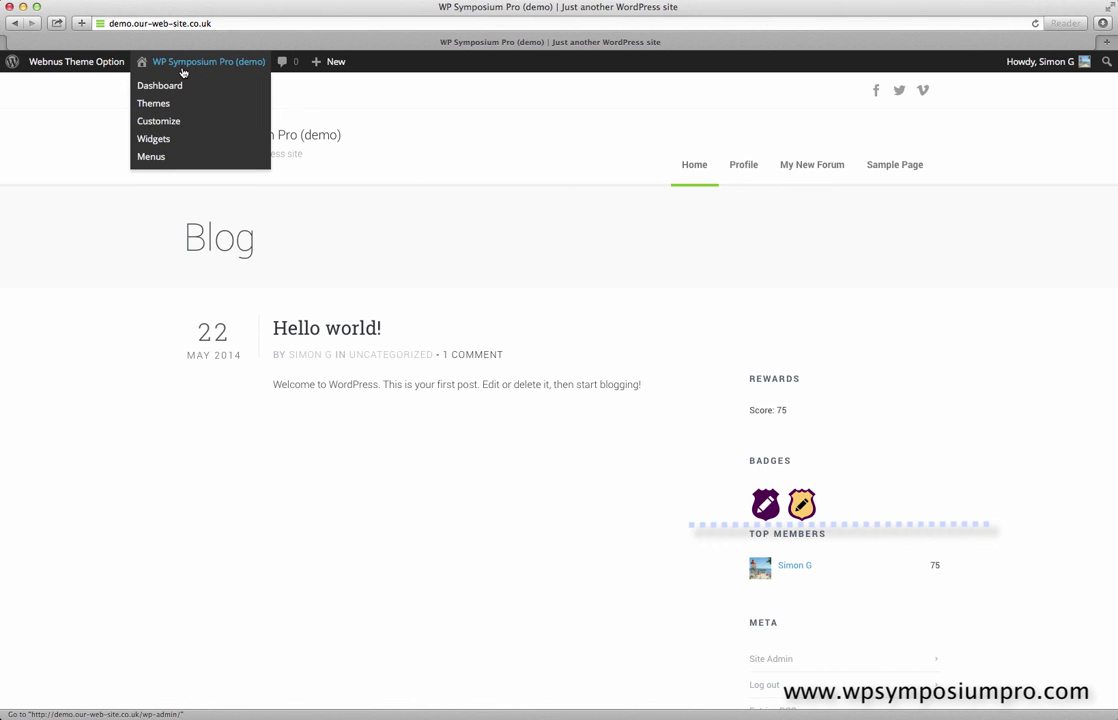
left_click(160, 138)
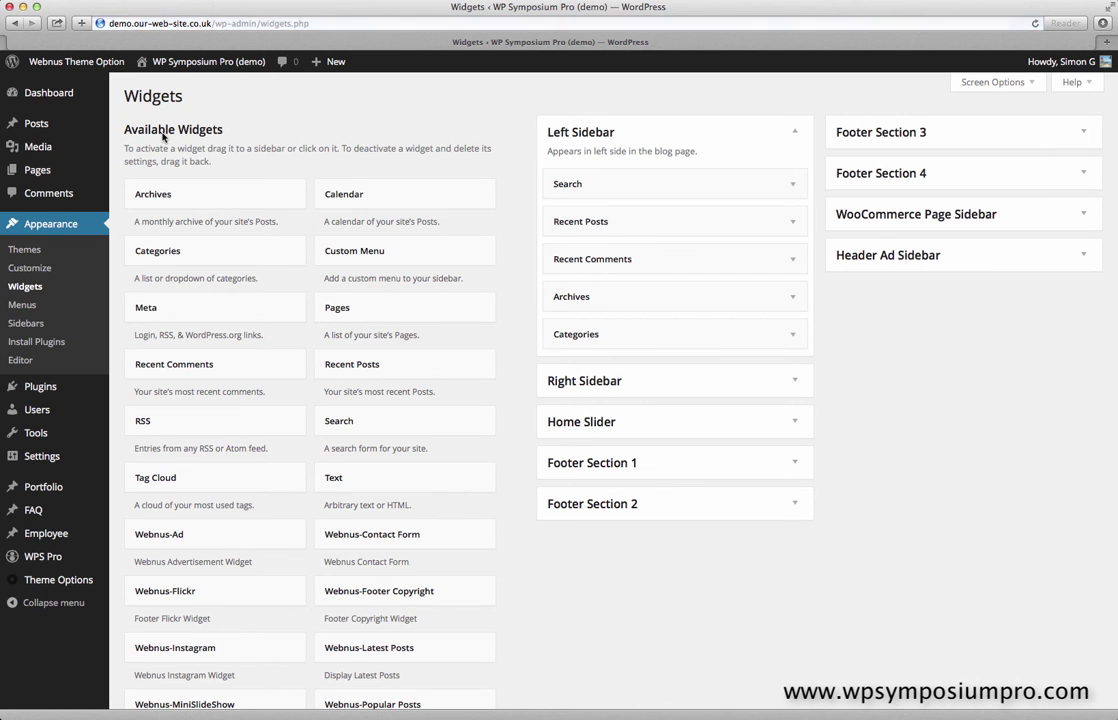
left_click(641, 388)
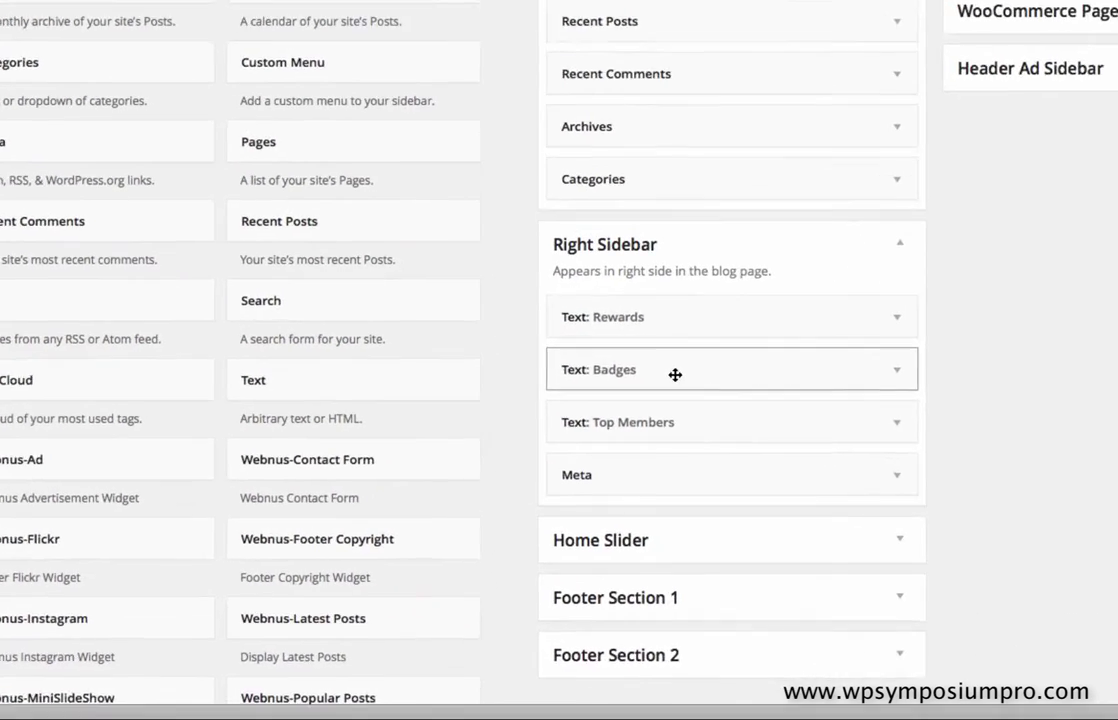
left_click(675, 374)
left_click(725, 475)
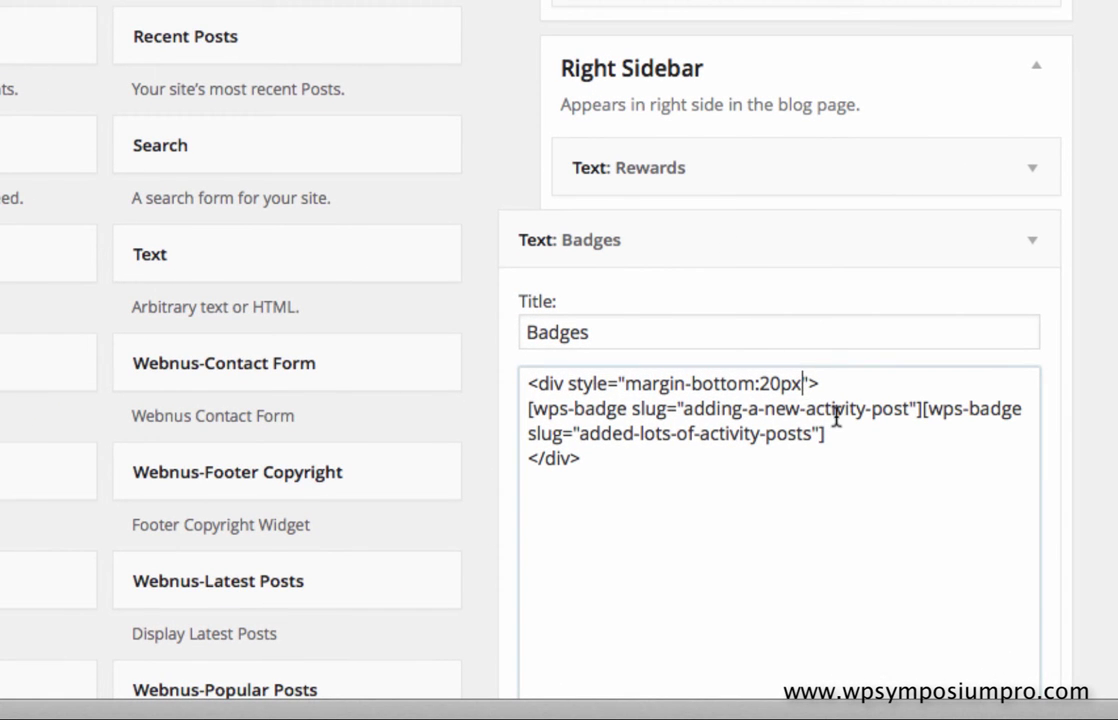
type("; overflow:")
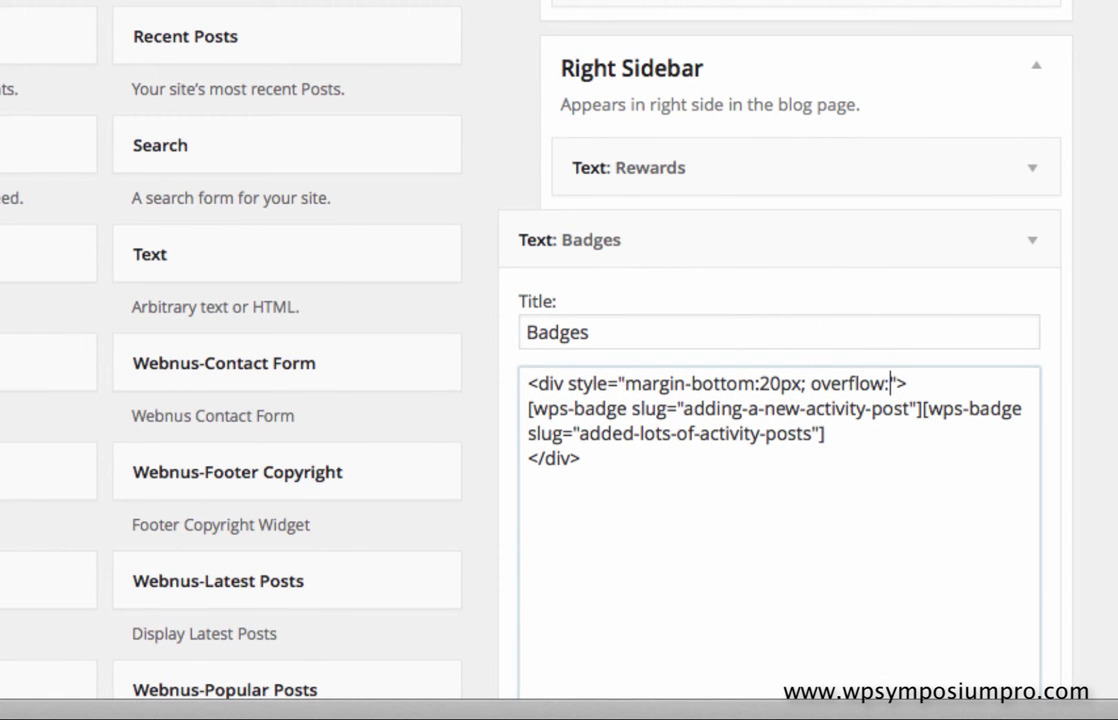
type("auto;")
key("shift+alt+Left")
key("shift+alt+Left")
key("shift+alt+Left")
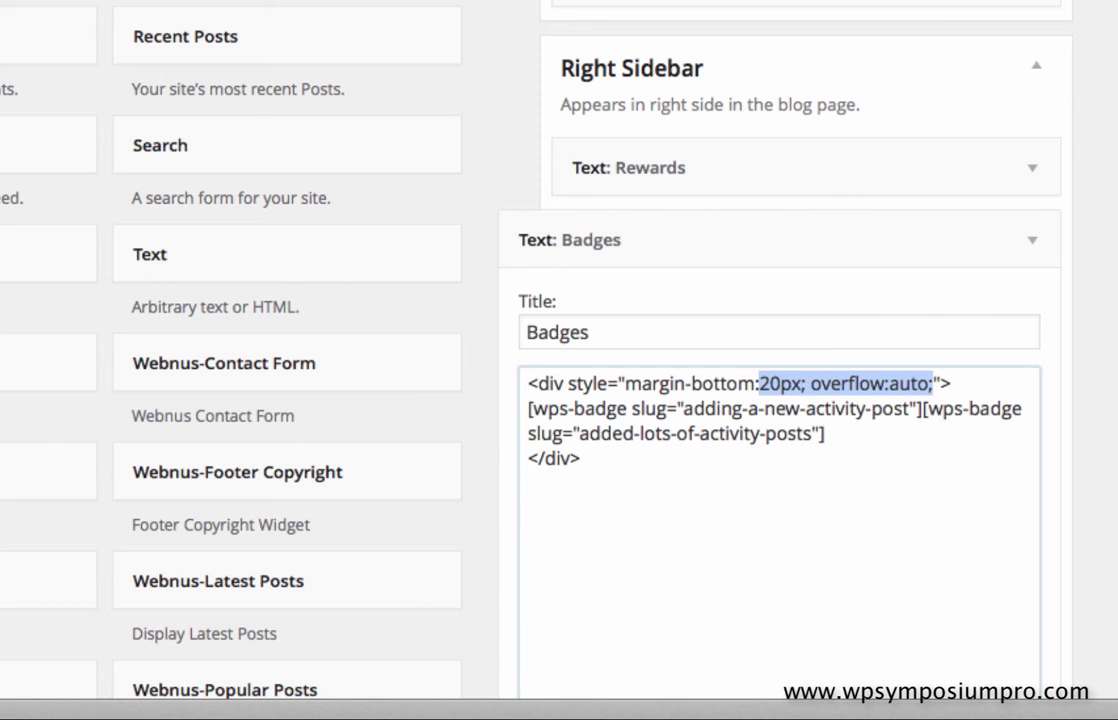
key("shift+alt+Right")
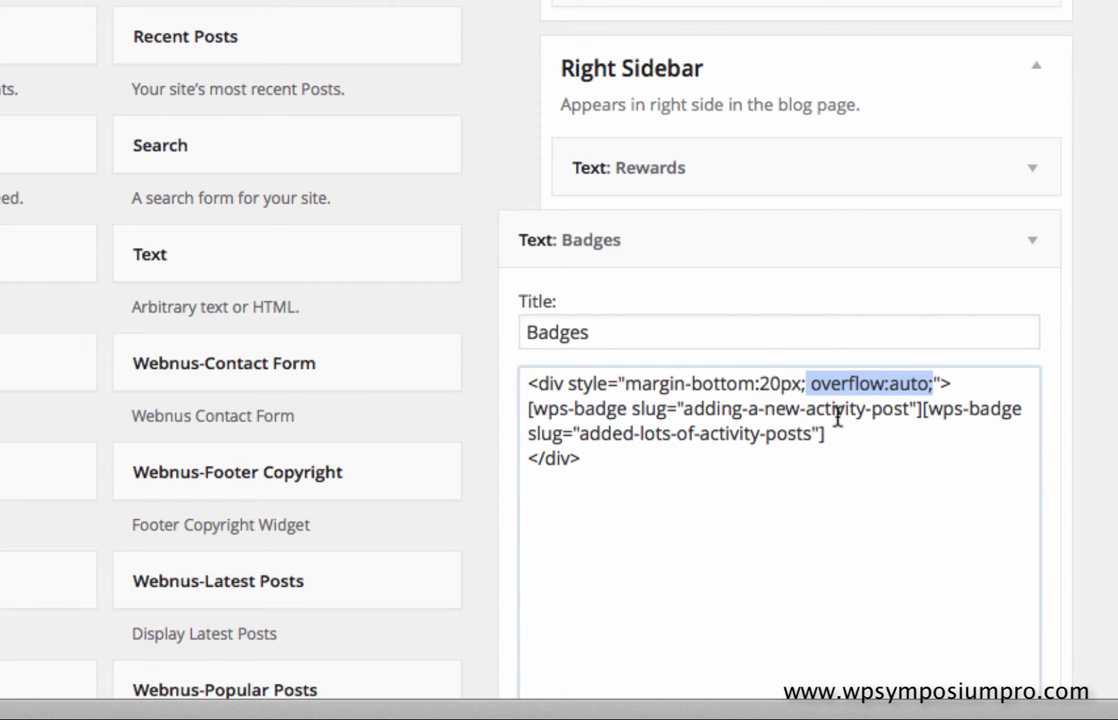
Save the Badges widget and visit the site to check the gap between the badges and Top Members.
scroll(838, 412, "down", 5)
left_click(1003, 630)
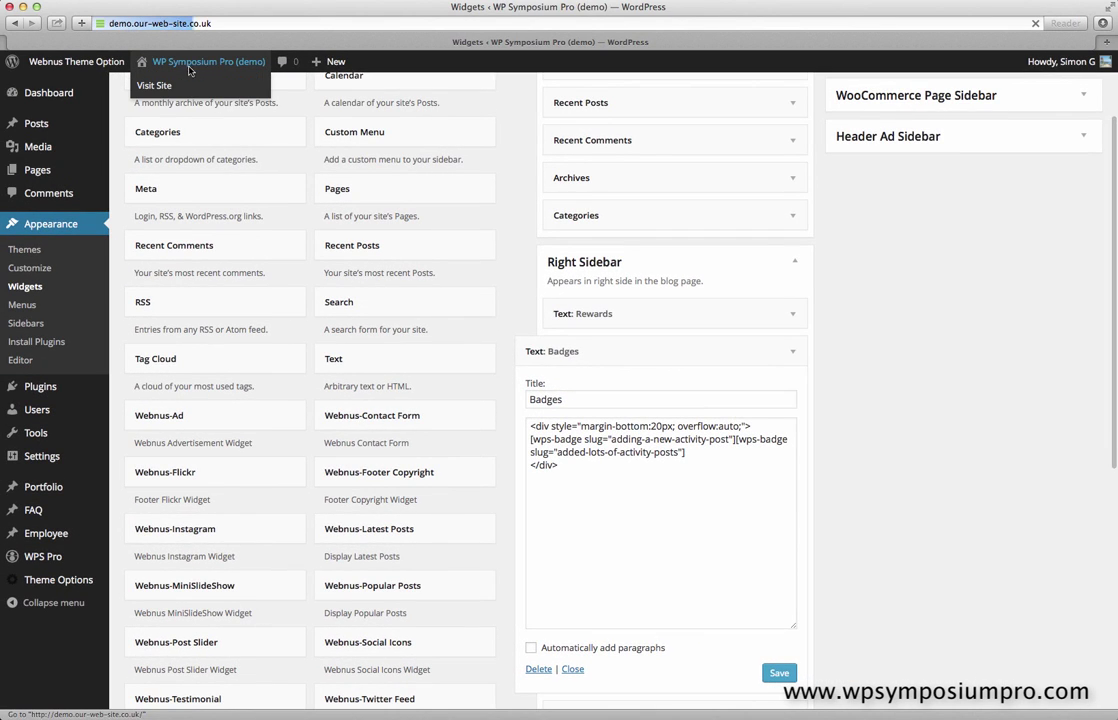
left_click(190, 72)
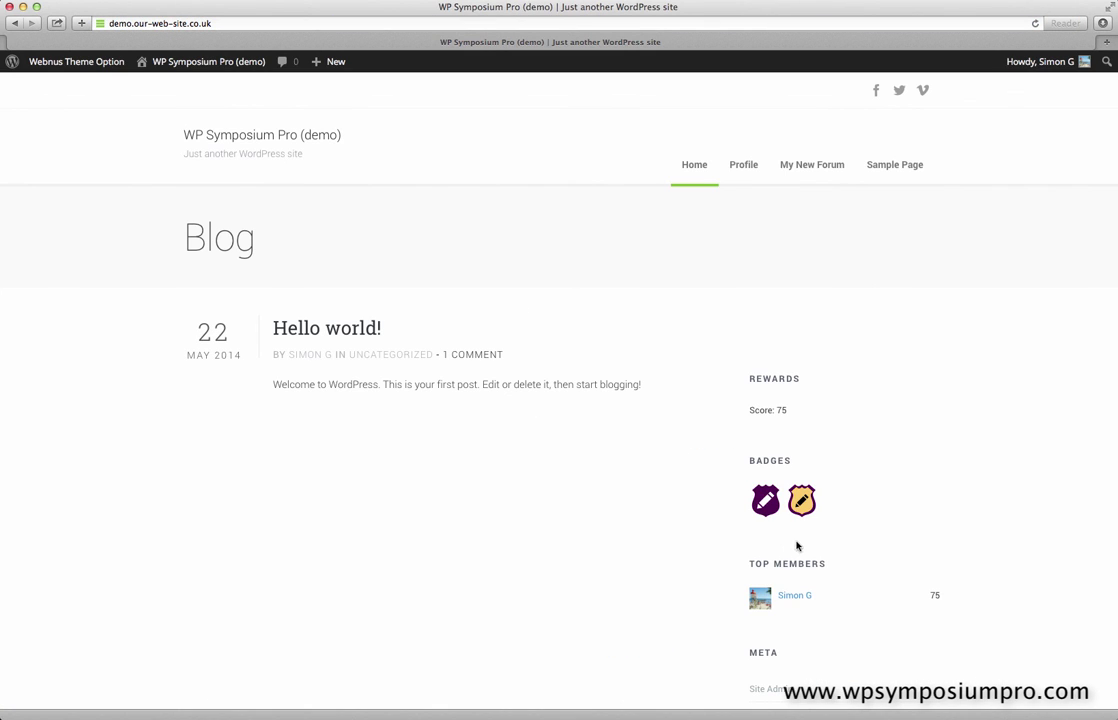